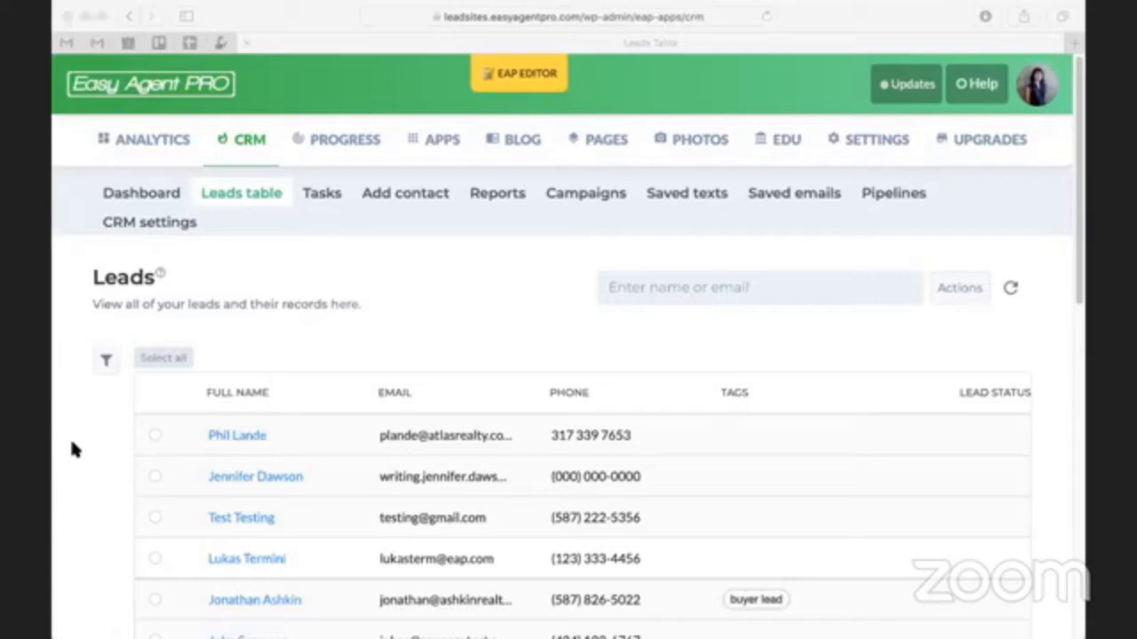
# - Open the CRM's list of automated drip campaigns
pyautogui.click(98, 497)
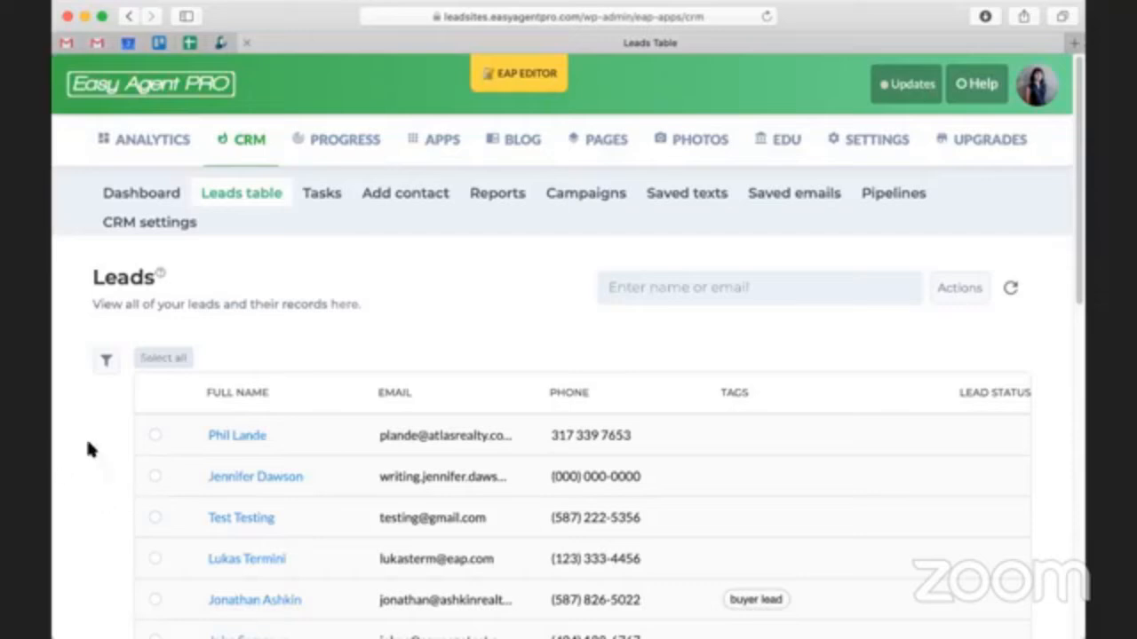
pyautogui.click(583, 194)
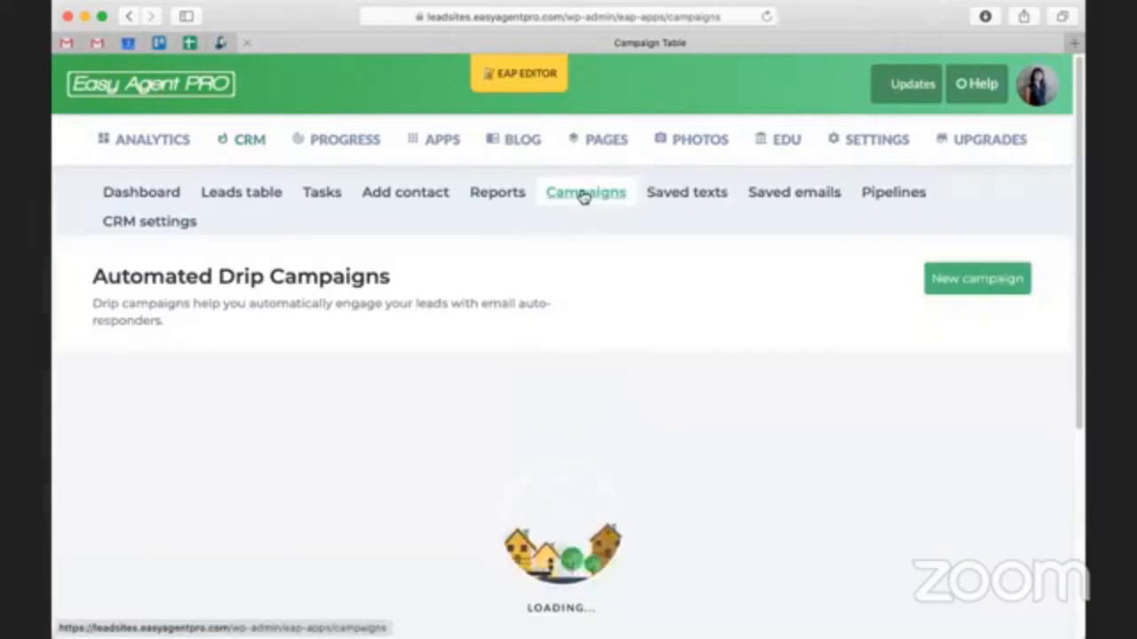
pyautogui.scroll(-2, 383, 338)
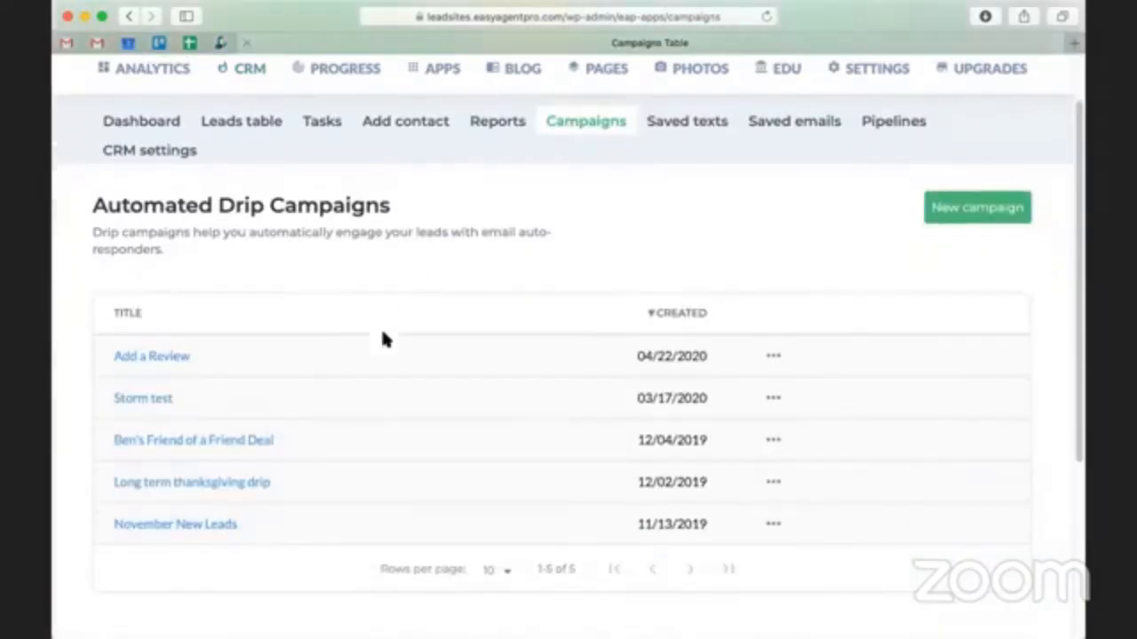
pyautogui.scroll(-2, 364, 304)
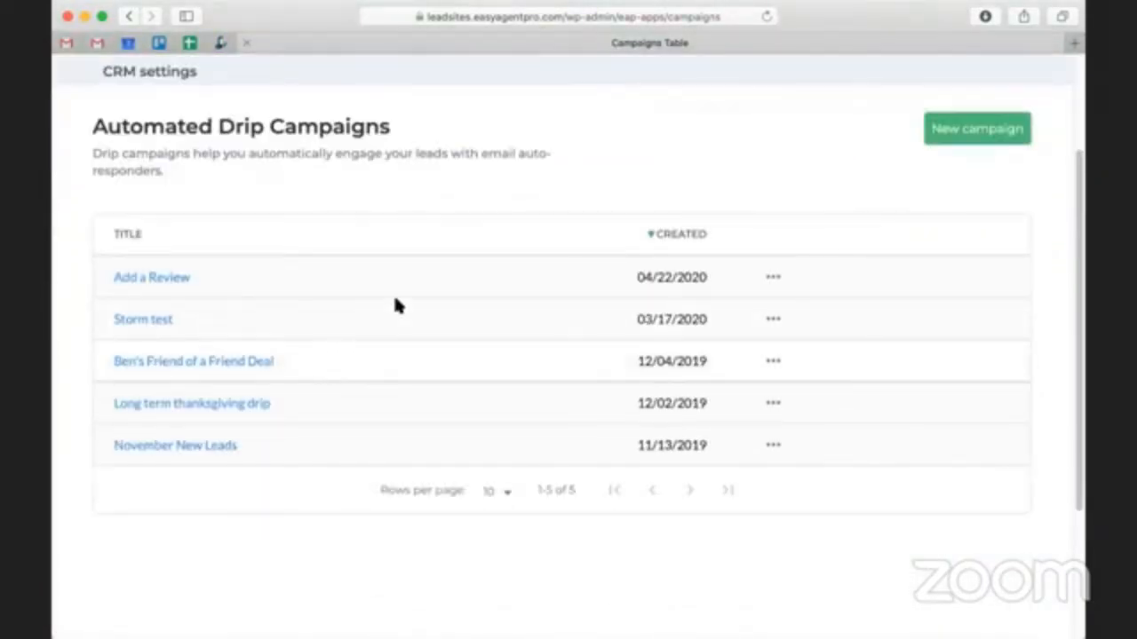
pyautogui.scroll(1, 397, 305)
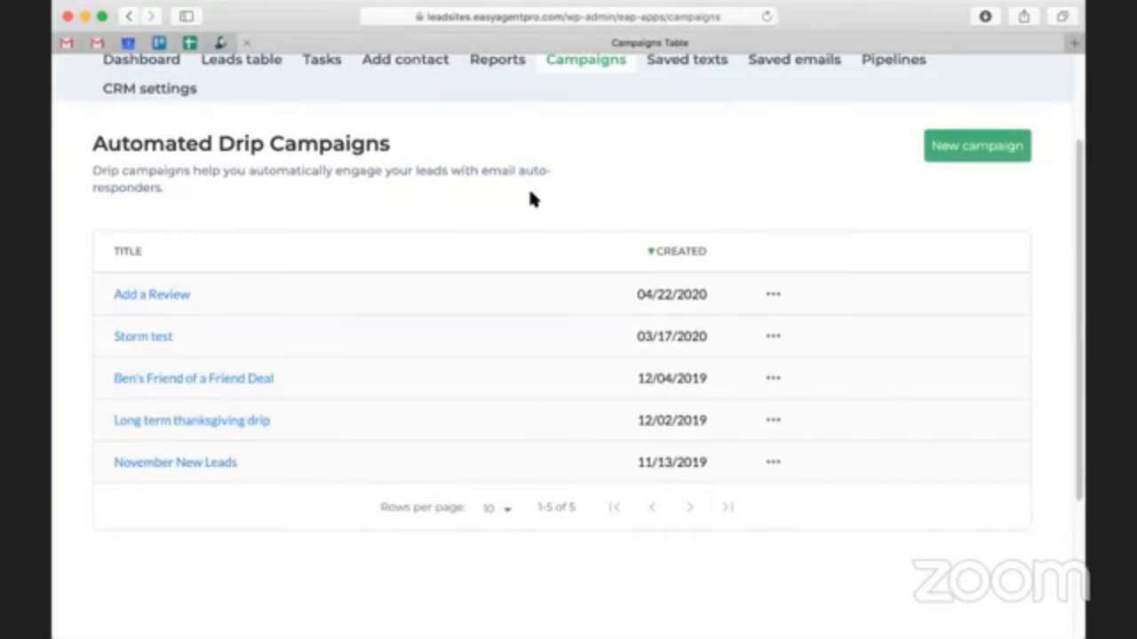
# - Start a new drip campaign and name it "Home Selling Tips Summer Drip"
pyautogui.click(994, 157)
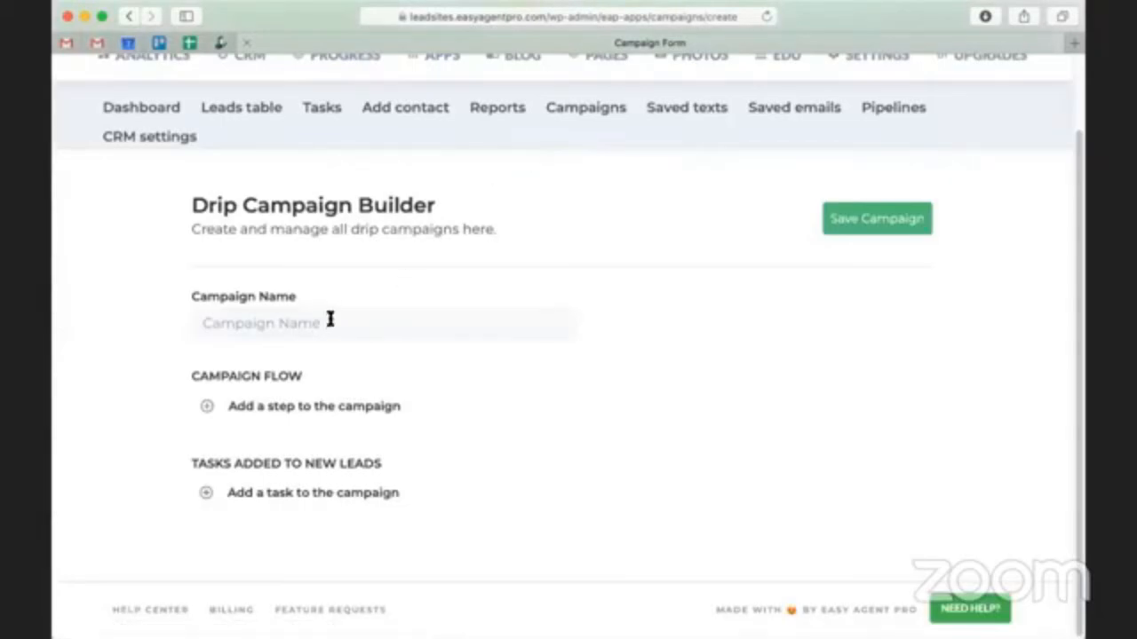
pyautogui.click(330, 322)
pyautogui.write('H')
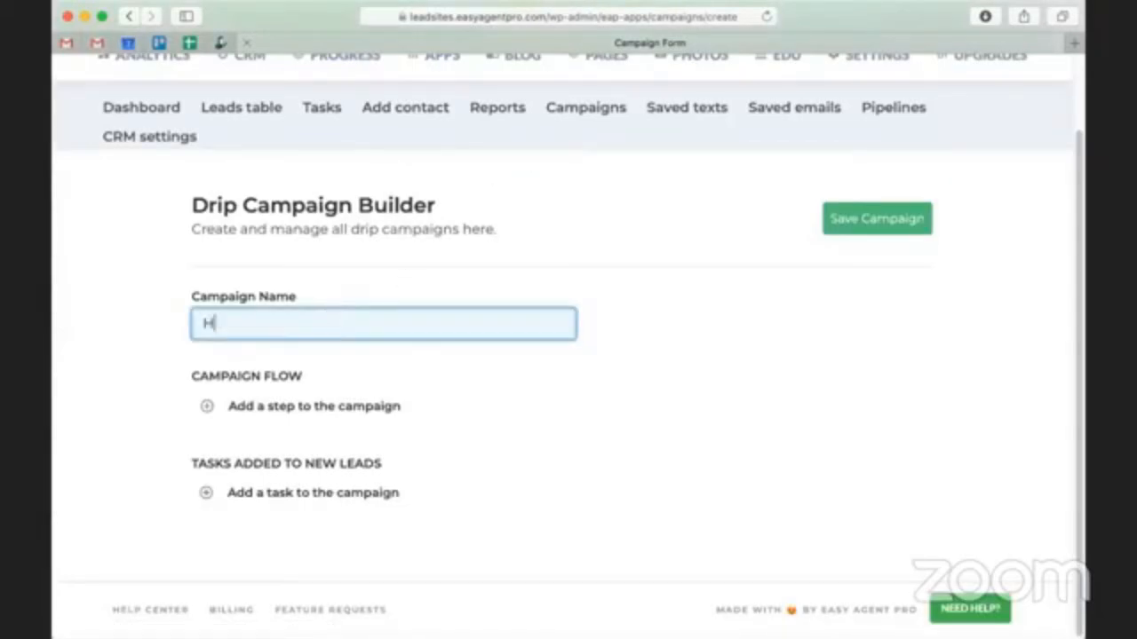
pyautogui.write('ome Selling Tips ')
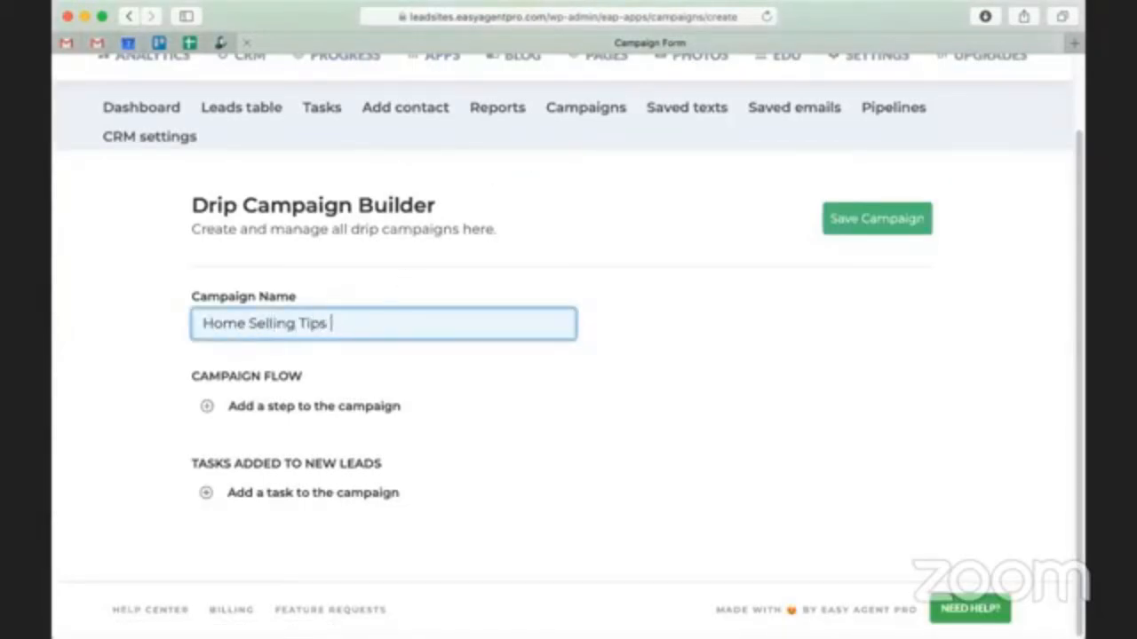
pyautogui.write('Summer Drip')
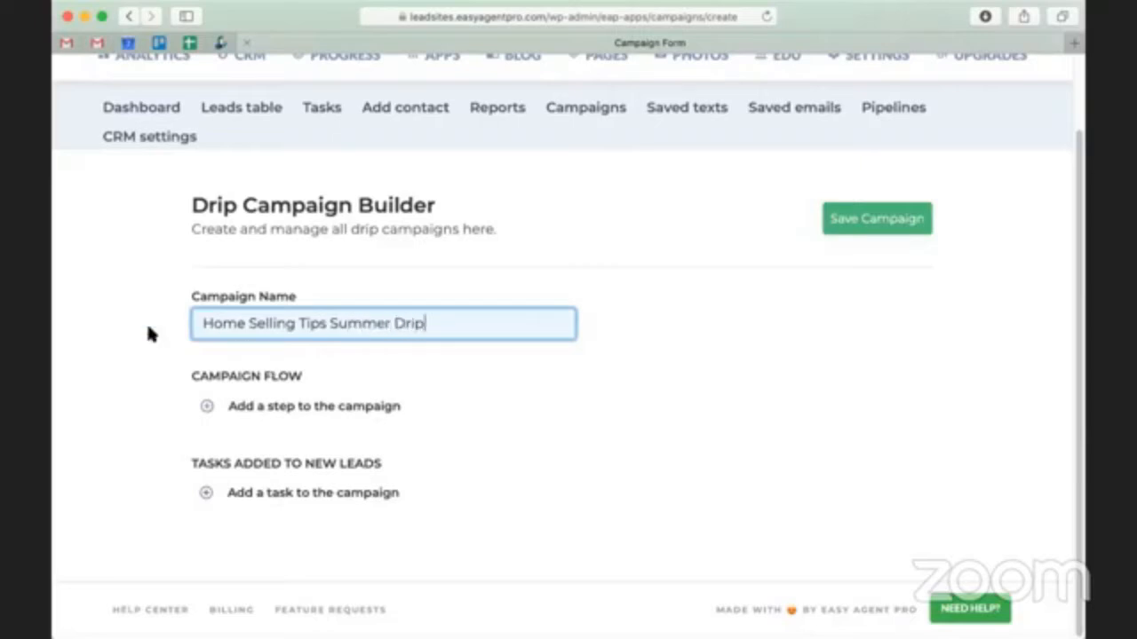
# - Begin a new email as the first campaign flow step, with the description "Home Selling Tips Summer Drip Email 1"
pyautogui.click(309, 407)
pyautogui.scroll(-2, 320, 401)
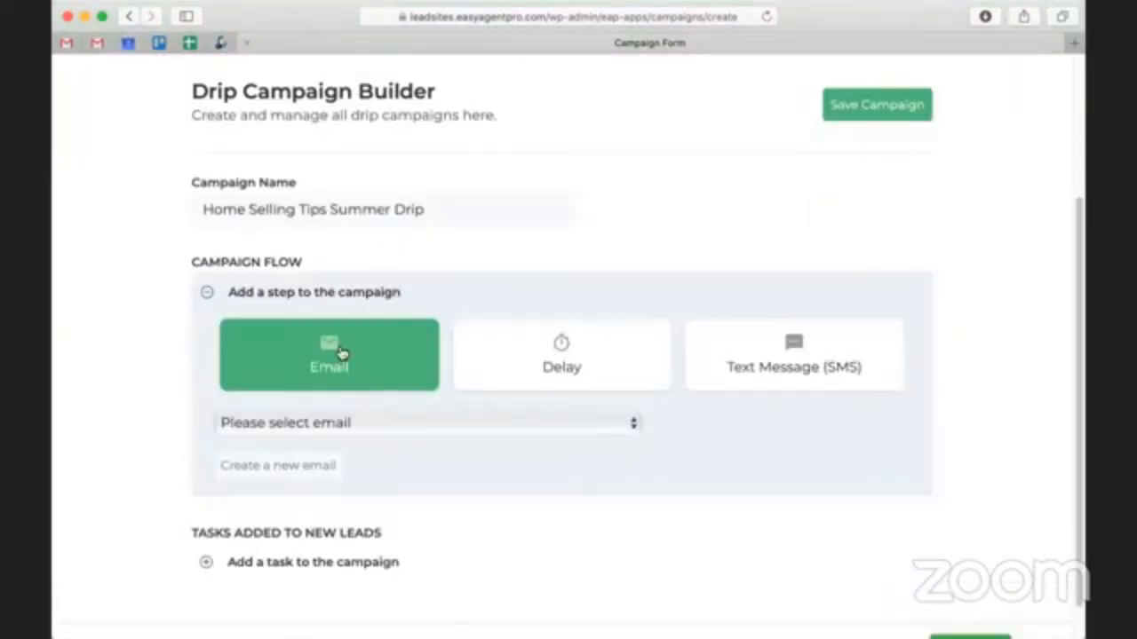
pyautogui.click(290, 476)
pyautogui.scroll(-2, 292, 459)
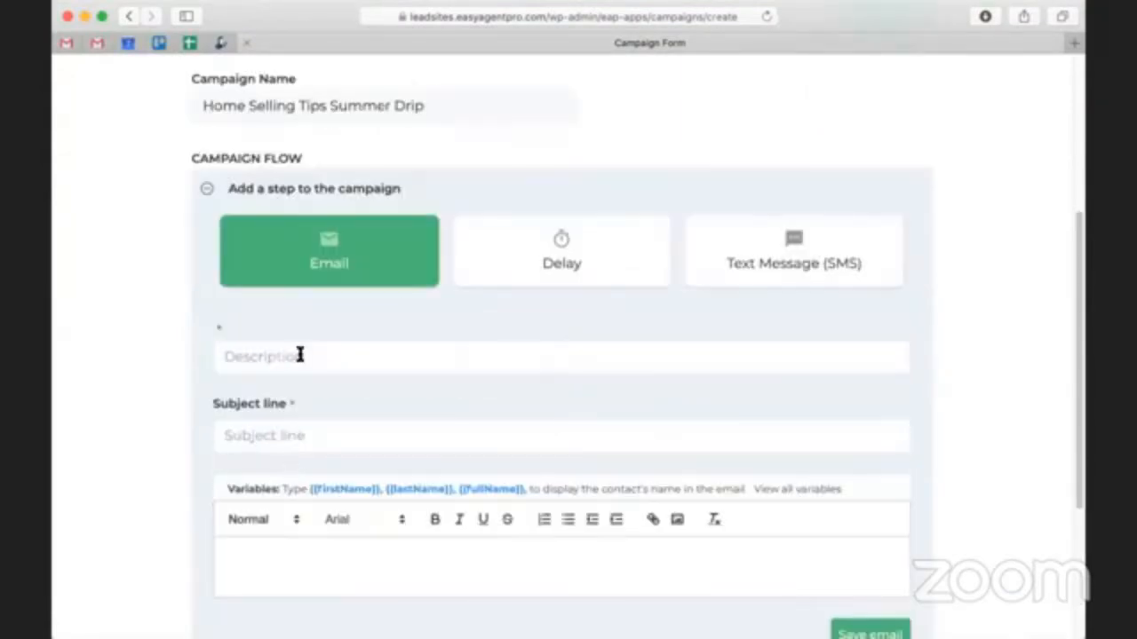
pyautogui.click(299, 355)
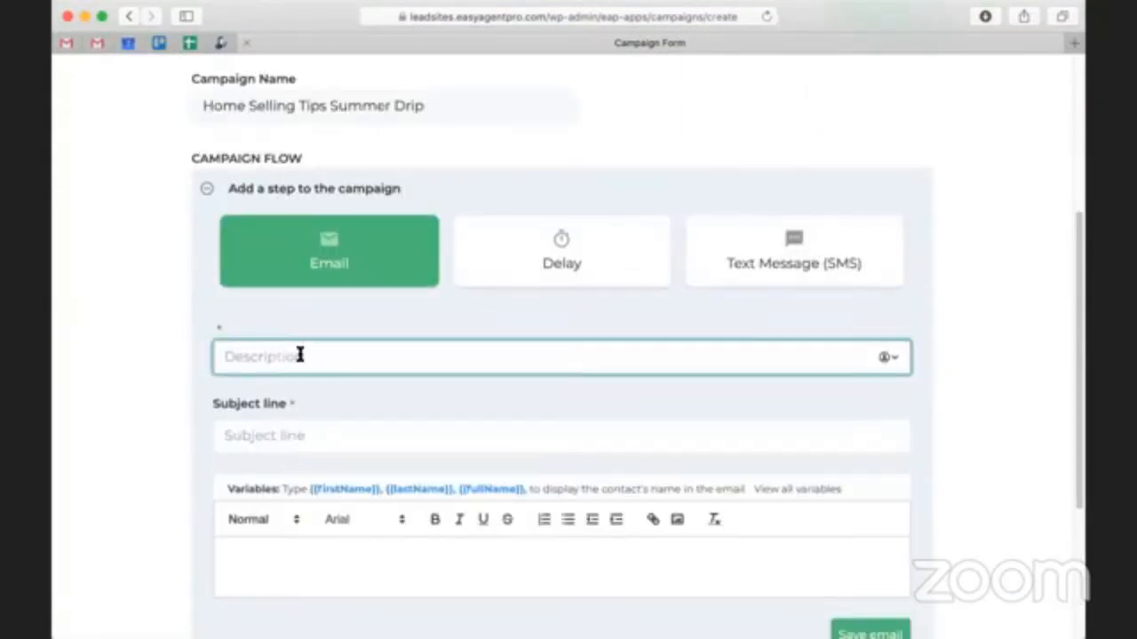
pyautogui.scroll(-1, 284, 351)
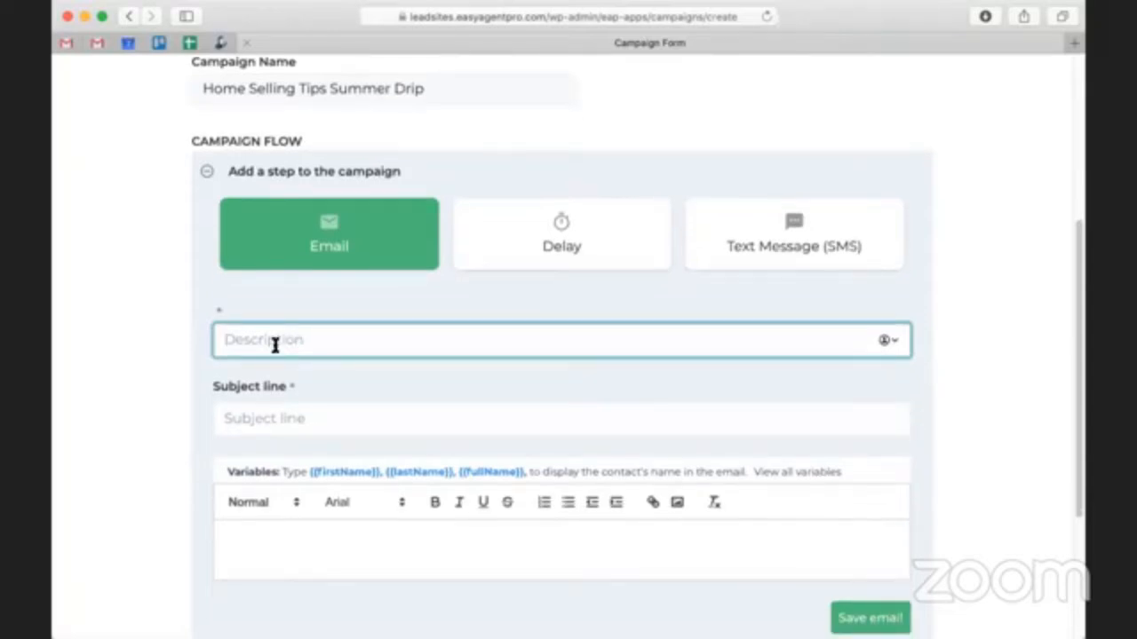
pyautogui.tripleClick(333, 93)
pyautogui.press('super+c')
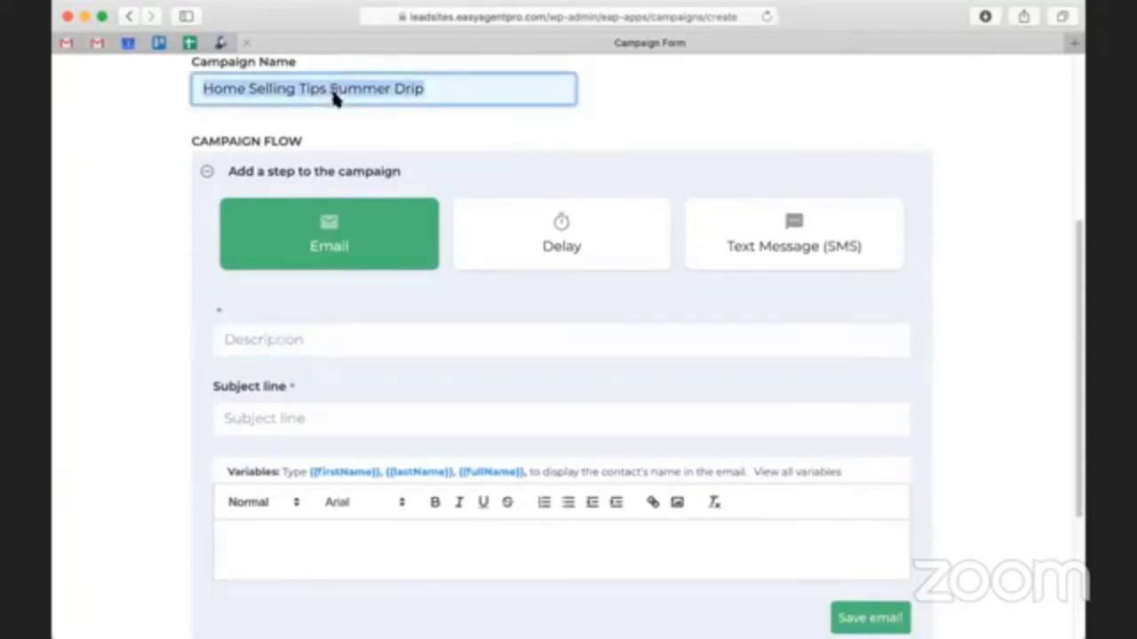
pyautogui.click(289, 338)
pyautogui.press('super+v')
pyautogui.write('Email 1')
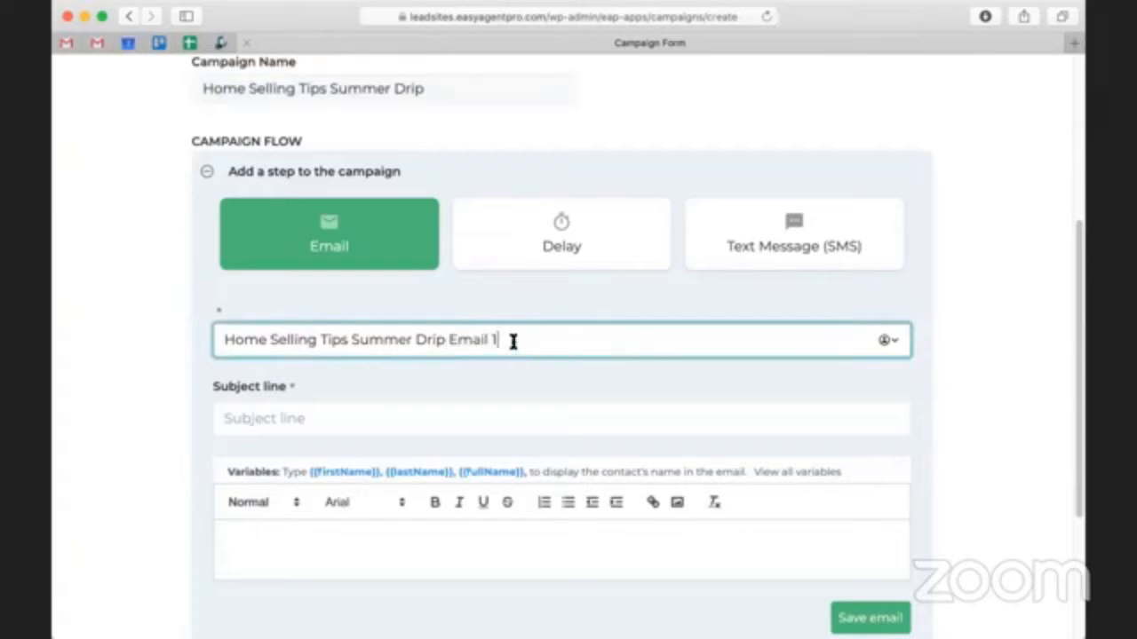
# - Set the new email's subject line to "Thanks for your interest!"
pyautogui.click(370, 420)
pyautogui.write('Thank')
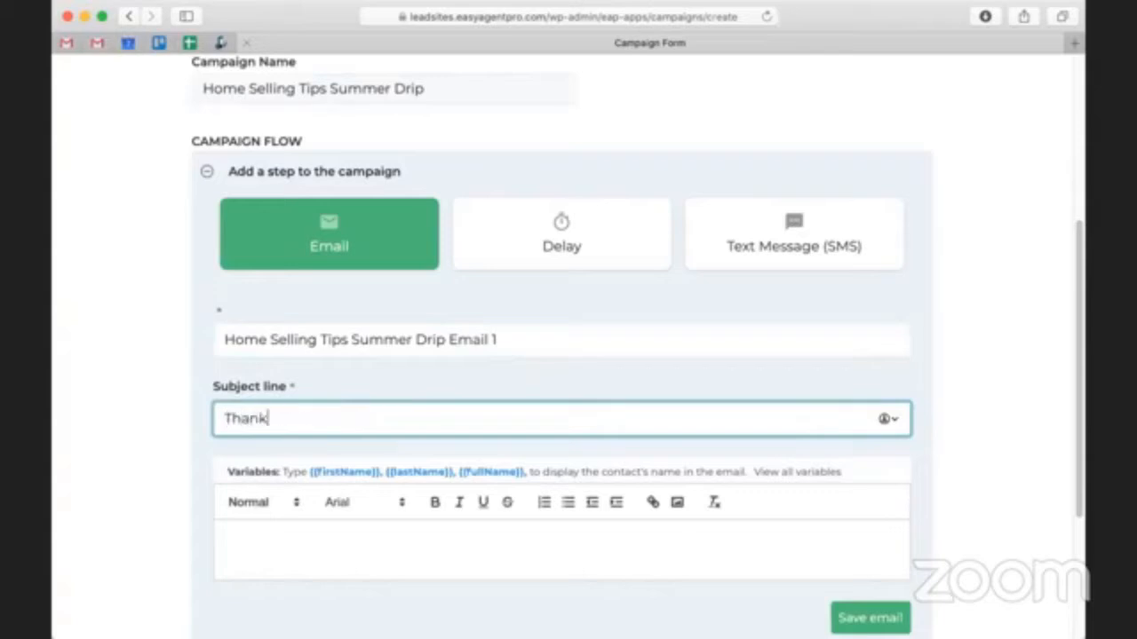
pyautogui.write('s for your interest!')
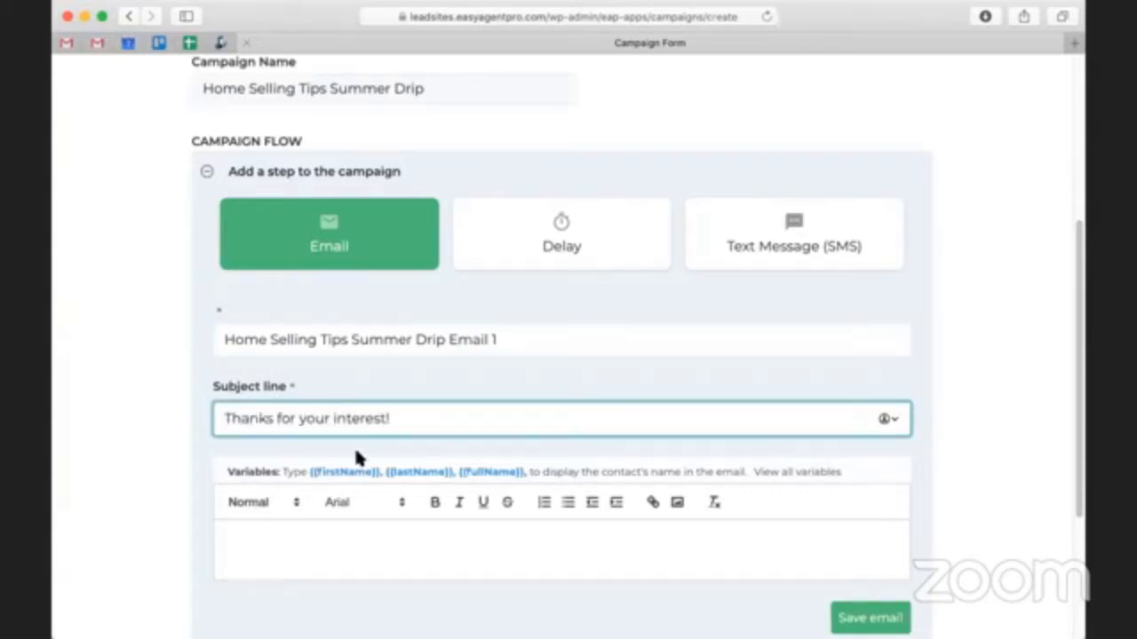
pyautogui.scroll(-3, 358, 459)
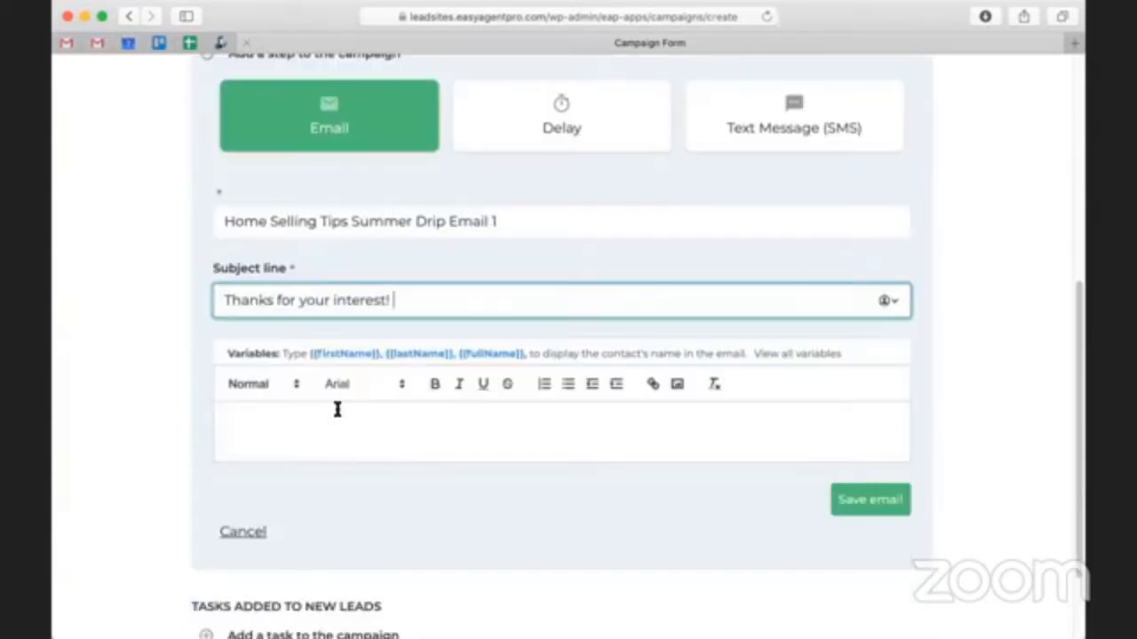
# - Write "Yadda yadda yadda" as the email body and save the email to the campaign
pyautogui.click(337, 410)
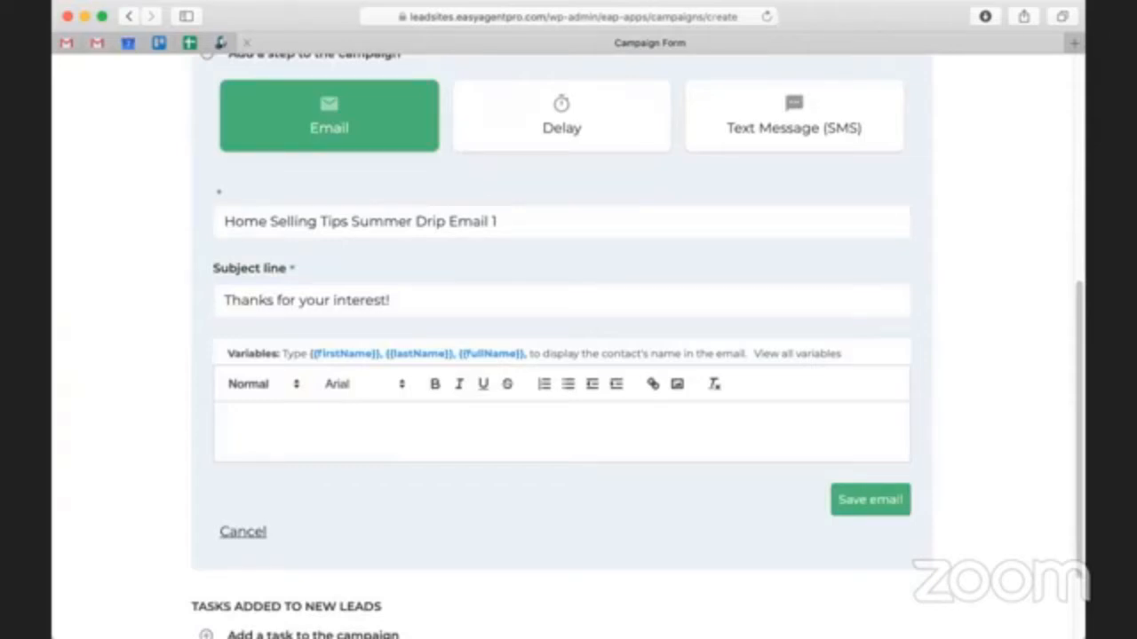
pyautogui.write('Yadda yadda y')
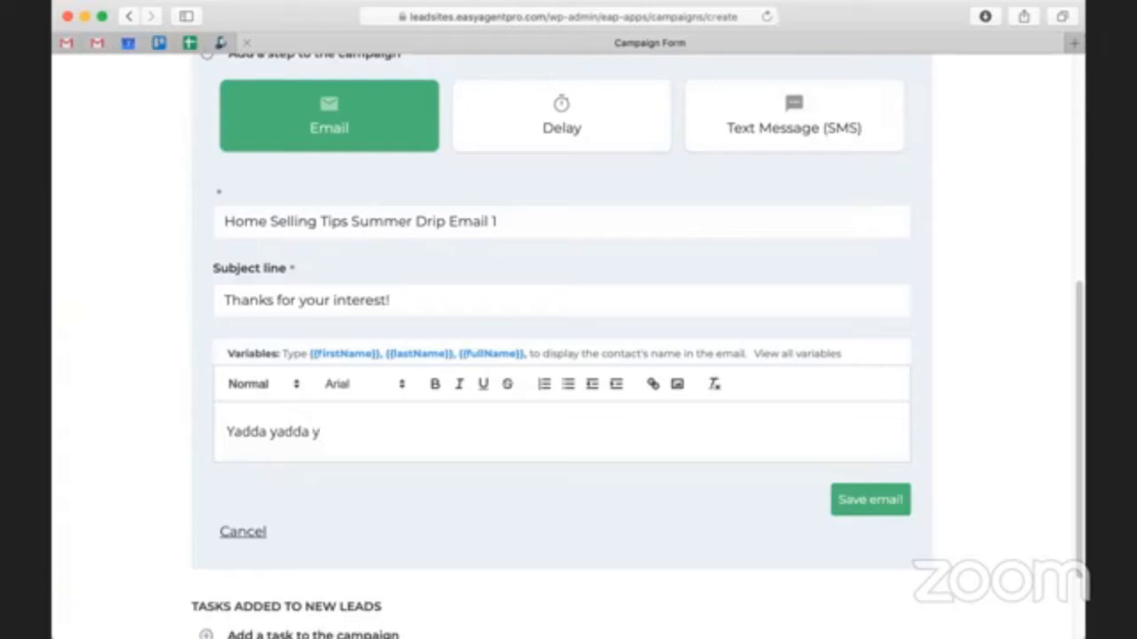
pyautogui.write('adda')
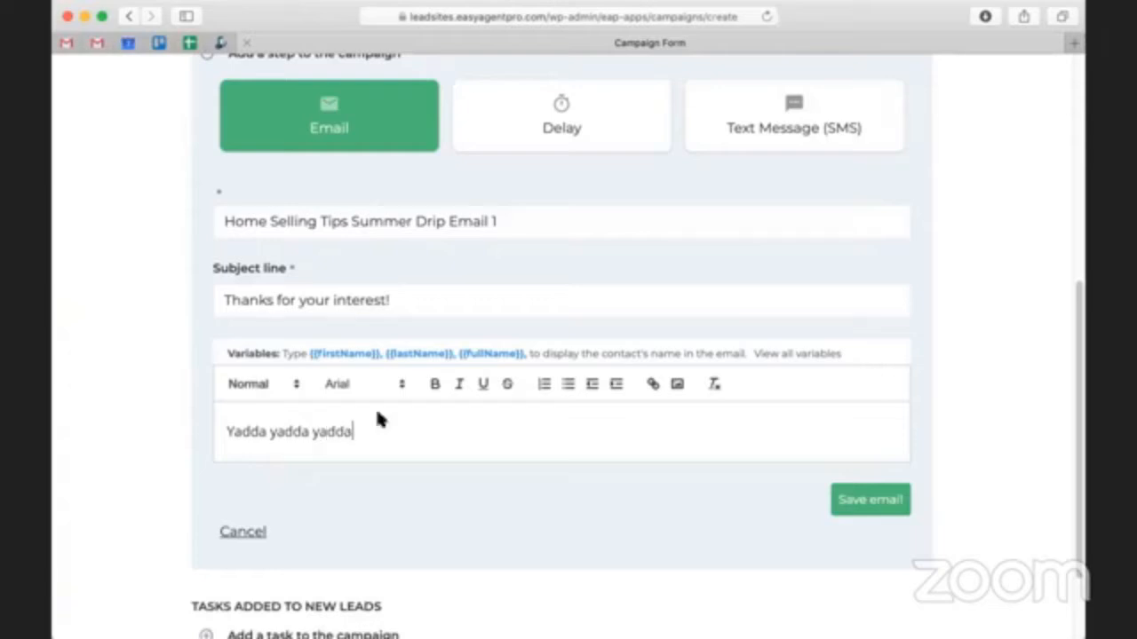
pyautogui.click(844, 505)
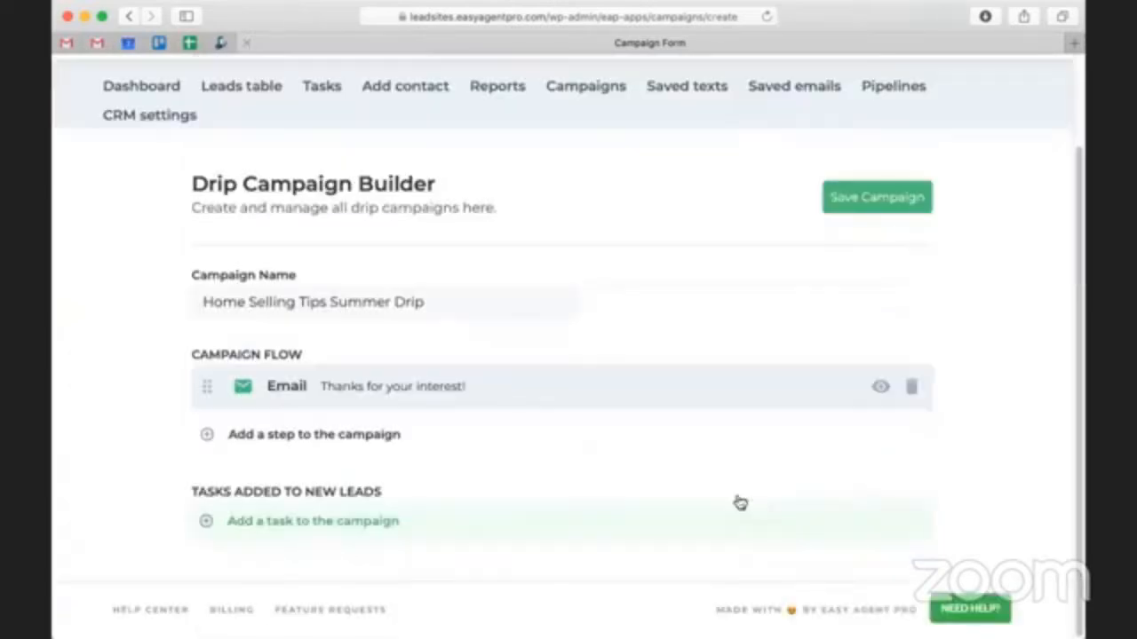
# - Add a delay of 1 day to the campaign flow after the "Thanks for your interest!" email
pyautogui.click(414, 443)
pyautogui.scroll(-3, 539, 345)
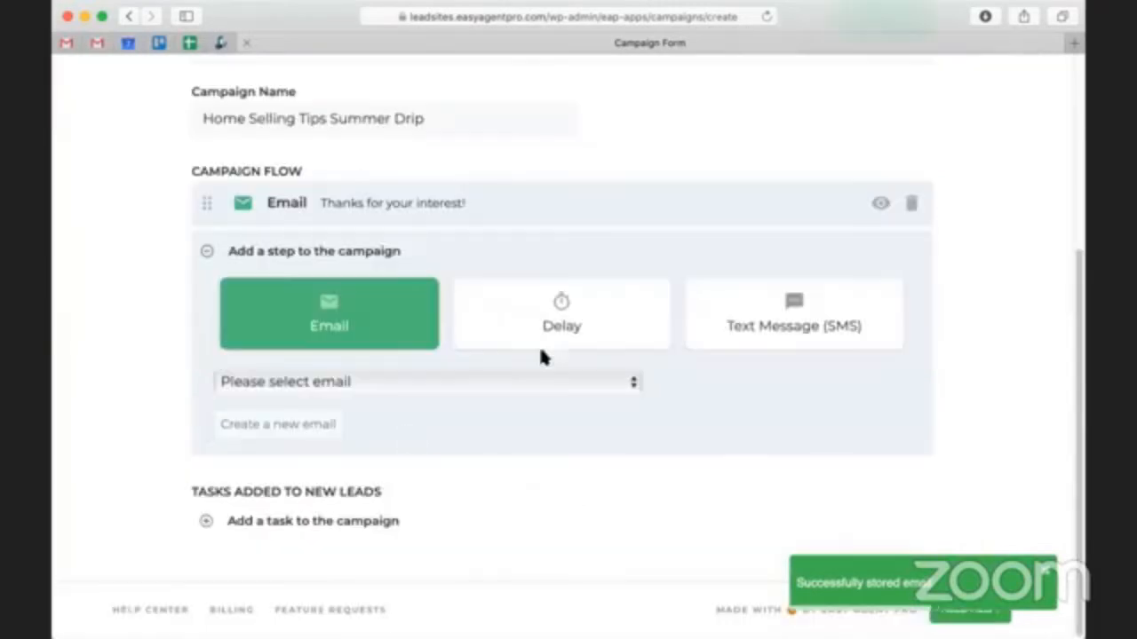
pyautogui.click(548, 332)
pyautogui.click(399, 421)
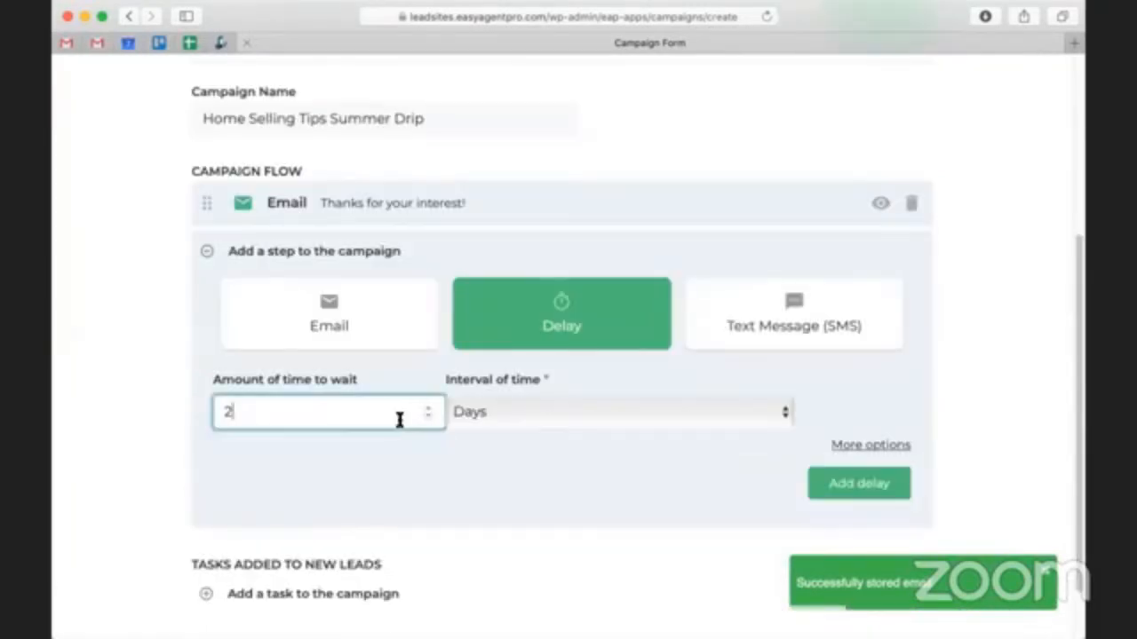
pyautogui.press('BackSpace')
pyautogui.write('1')
pyautogui.click(857, 475)
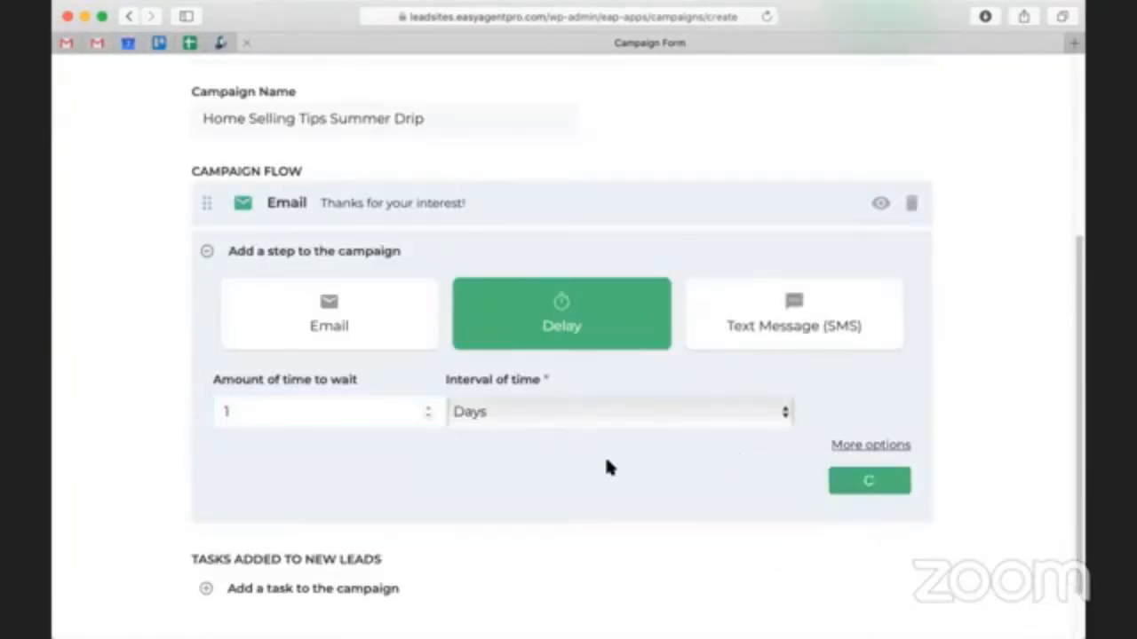
# - Add the existing email "Thank you so much for reaching out, {{firstName}}!" to the campaign flow after the delay
pyautogui.scroll(-1, 607, 467)
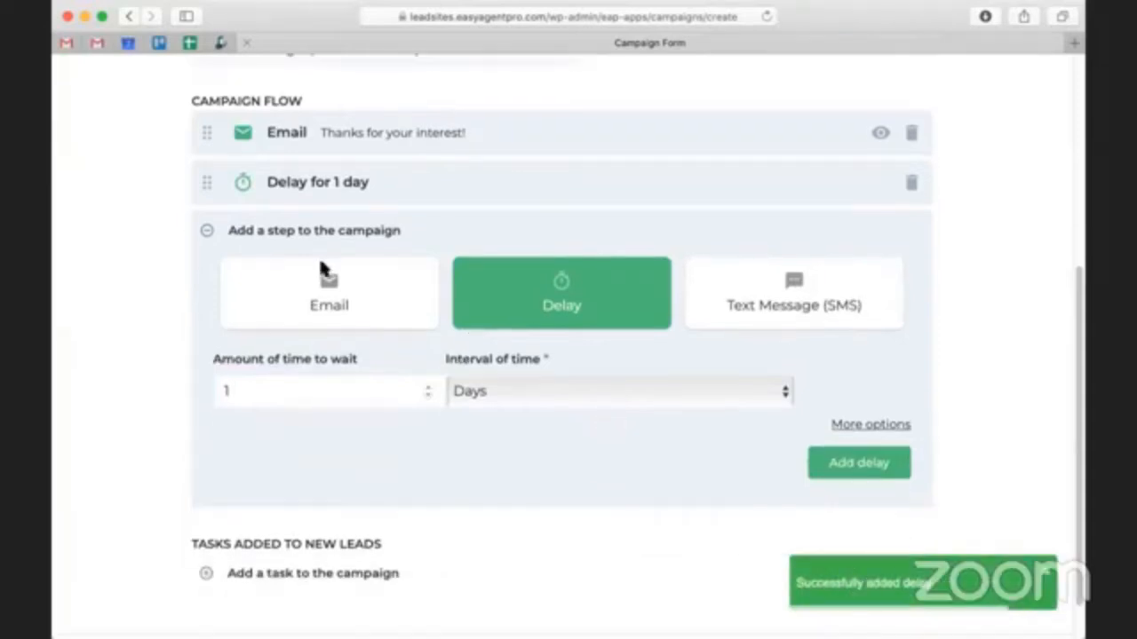
pyautogui.click(330, 306)
pyautogui.click(326, 381)
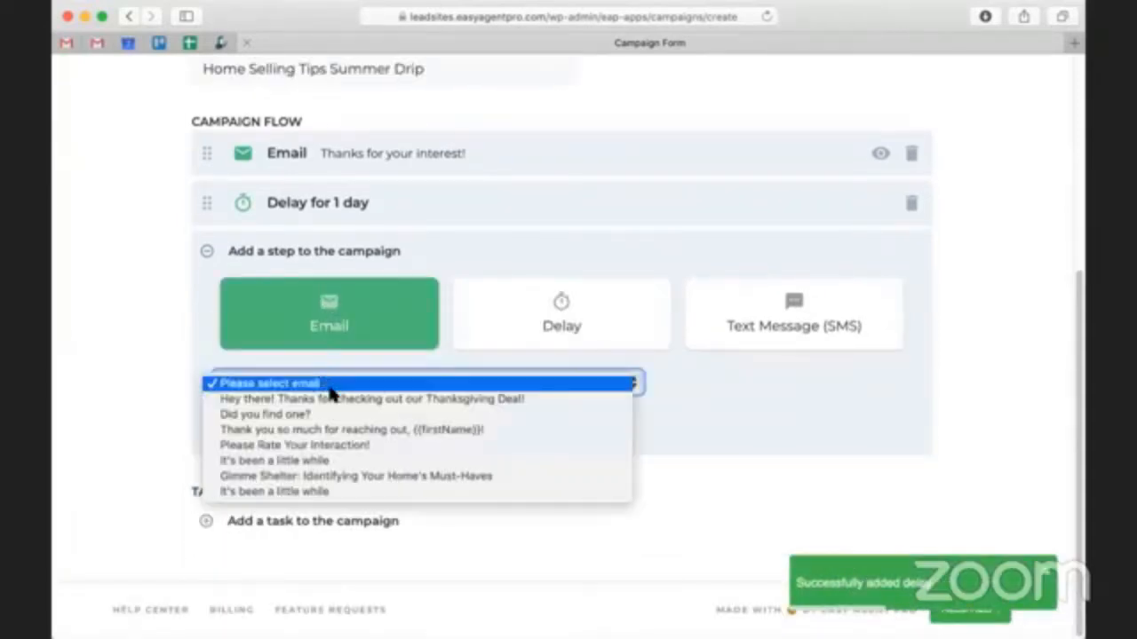
pyautogui.click(455, 430)
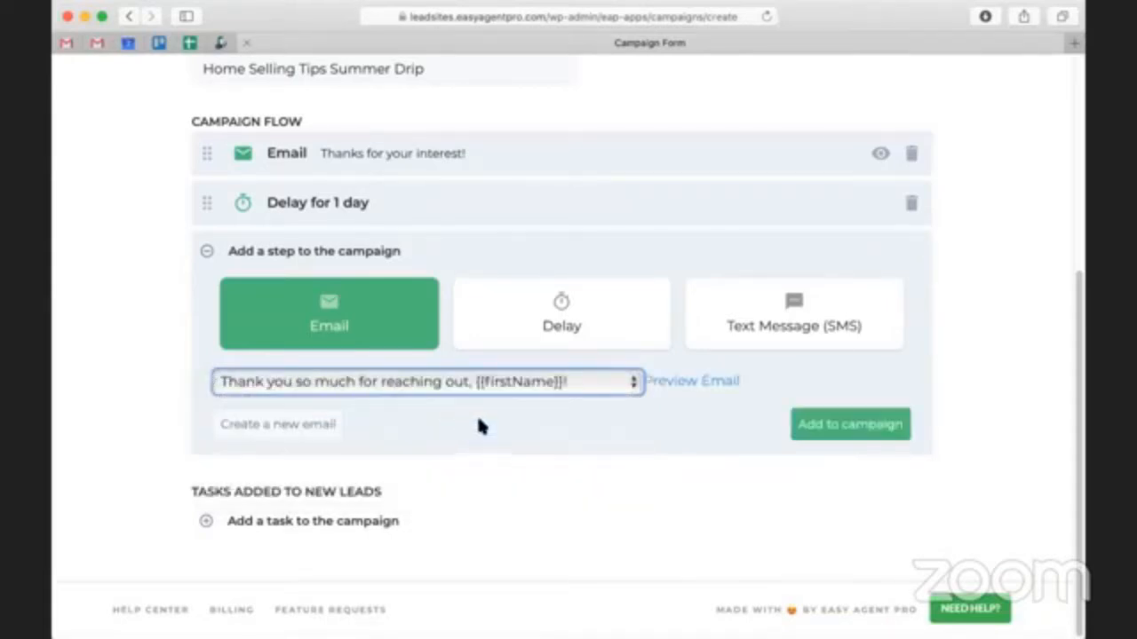
pyautogui.click(804, 435)
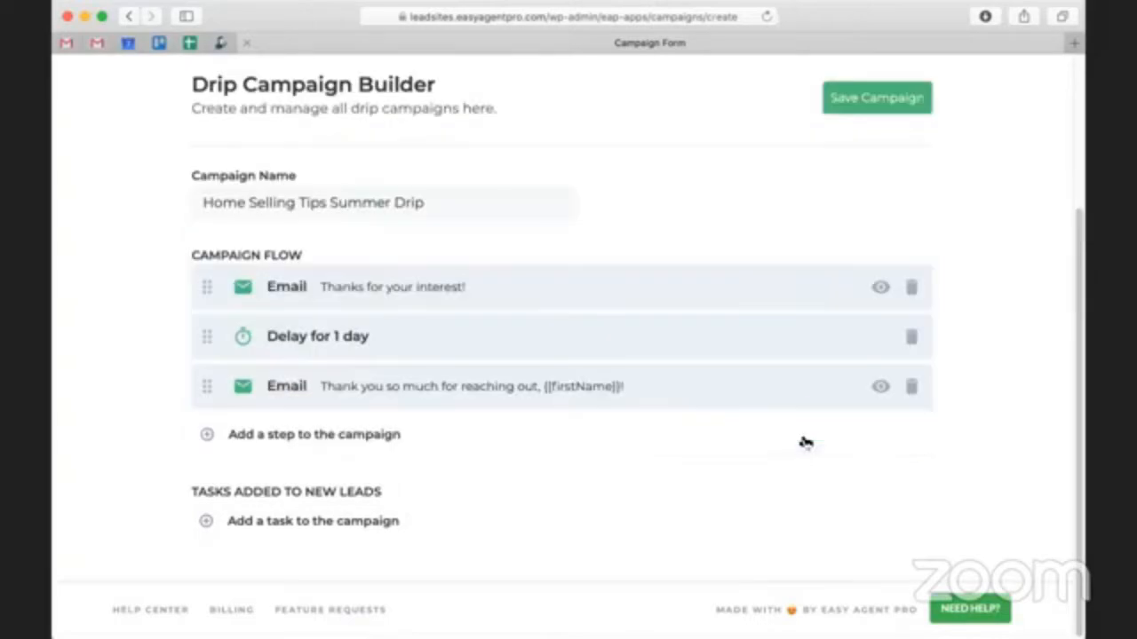
# - Add another 1-day delay to the campaign flow after the second email
pyautogui.click(287, 435)
pyautogui.click(537, 504)
pyautogui.scroll(-3, 537, 504)
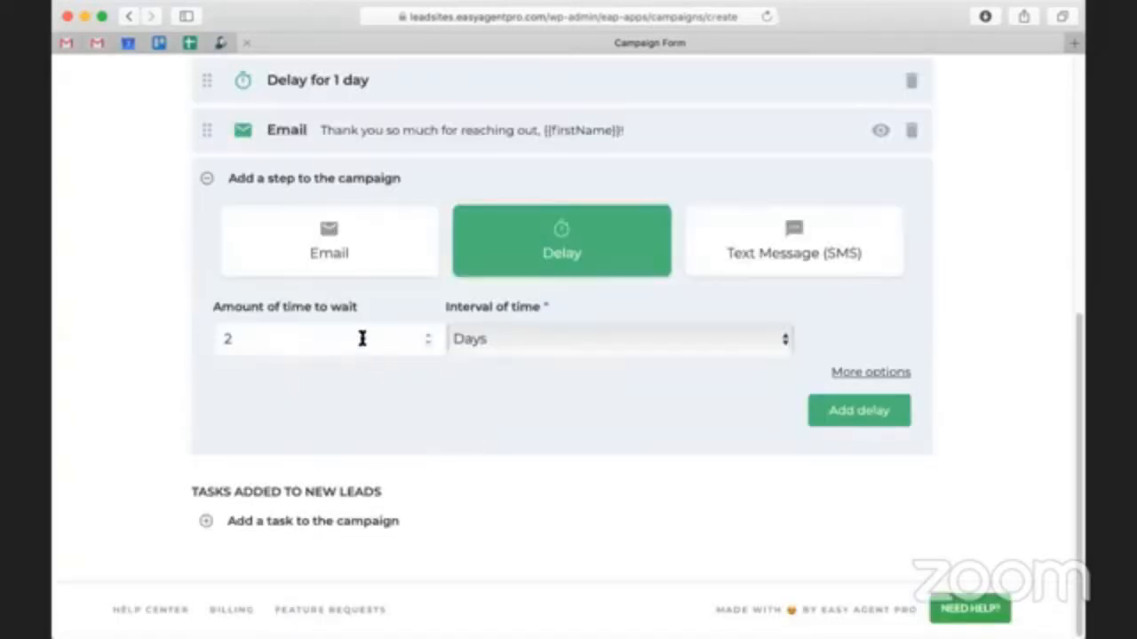
pyautogui.click(363, 337)
pyautogui.press('BackSpace')
pyautogui.write('1')
pyautogui.click(884, 422)
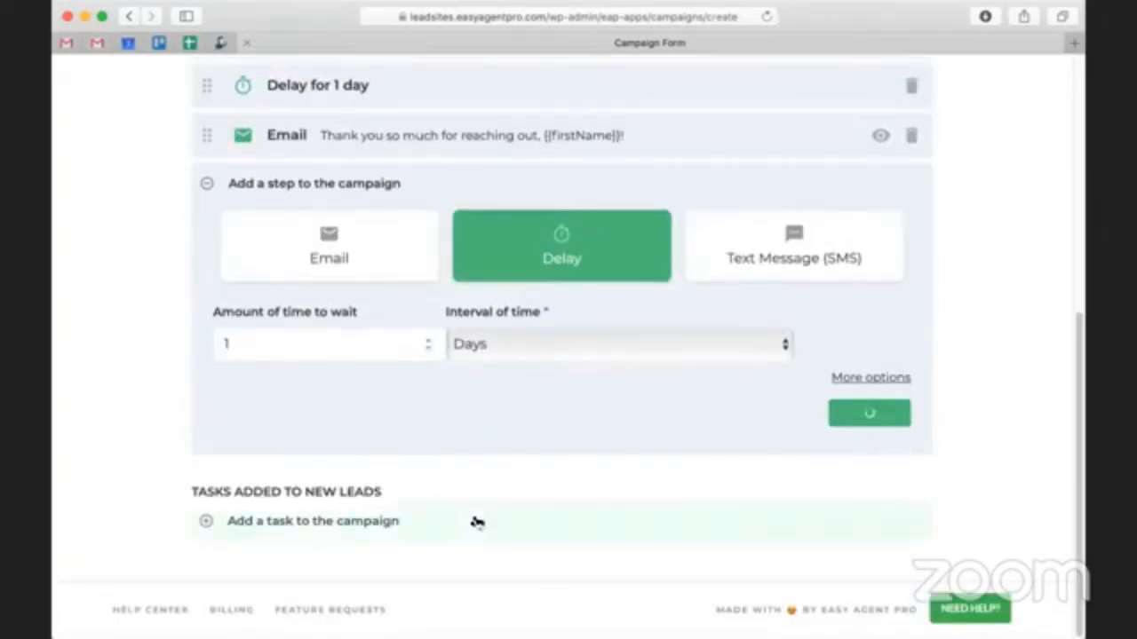
# - Add the saved text message "Just another test text" as the campaign flow's last step
pyautogui.scroll(-1, 516, 391)
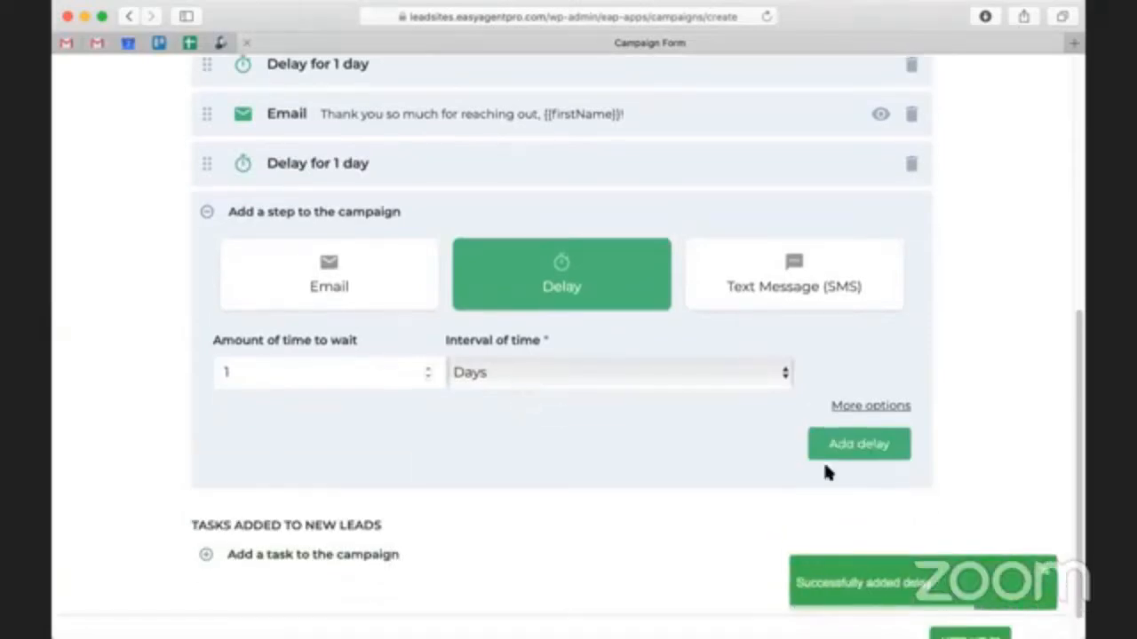
pyautogui.click(787, 284)
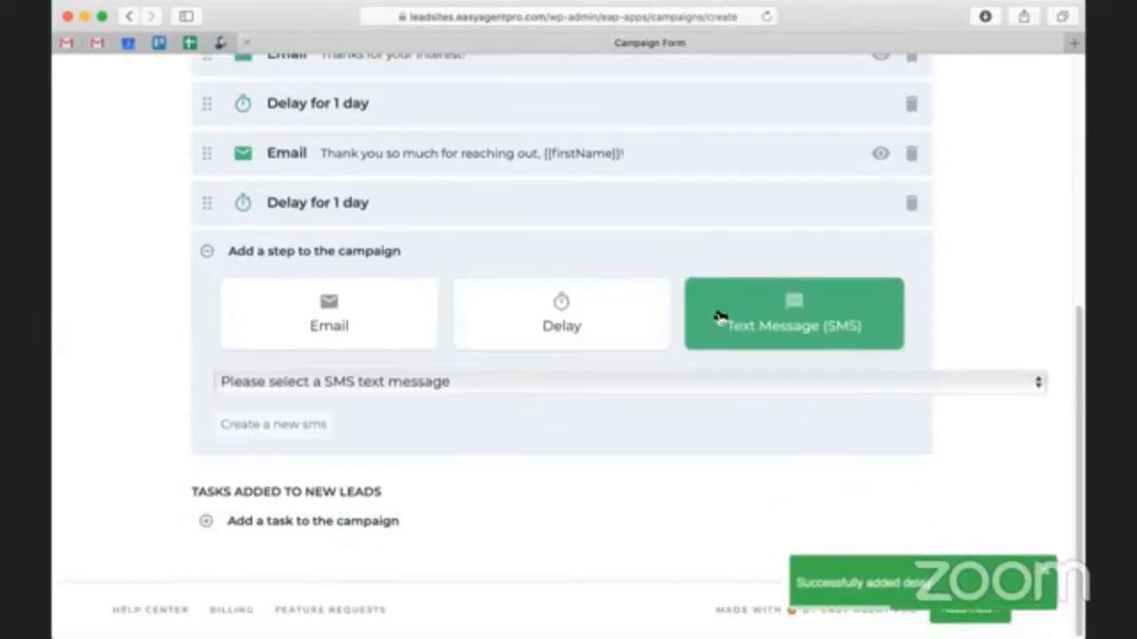
pyautogui.click(497, 380)
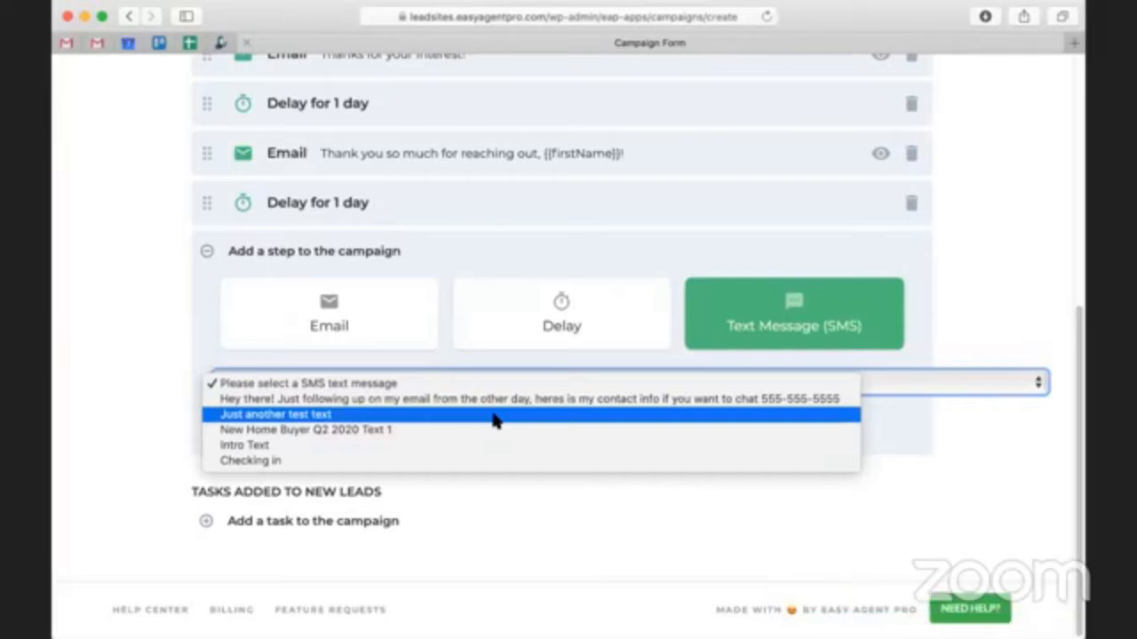
pyautogui.click(399, 415)
pyautogui.click(870, 424)
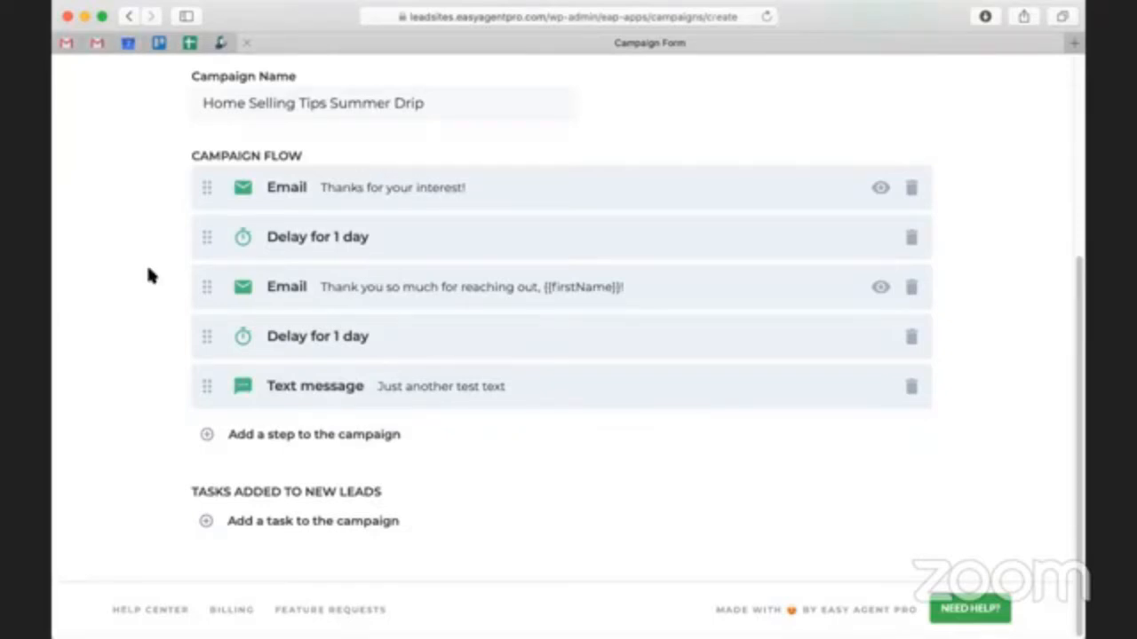
# - Save the "Home Selling Tips Summer Drip" campaign and review its saved flow
pyautogui.scroll(3, 783, 524)
pyautogui.scroll(3, 695, 375)
pyautogui.scroll(-5, 685, 368)
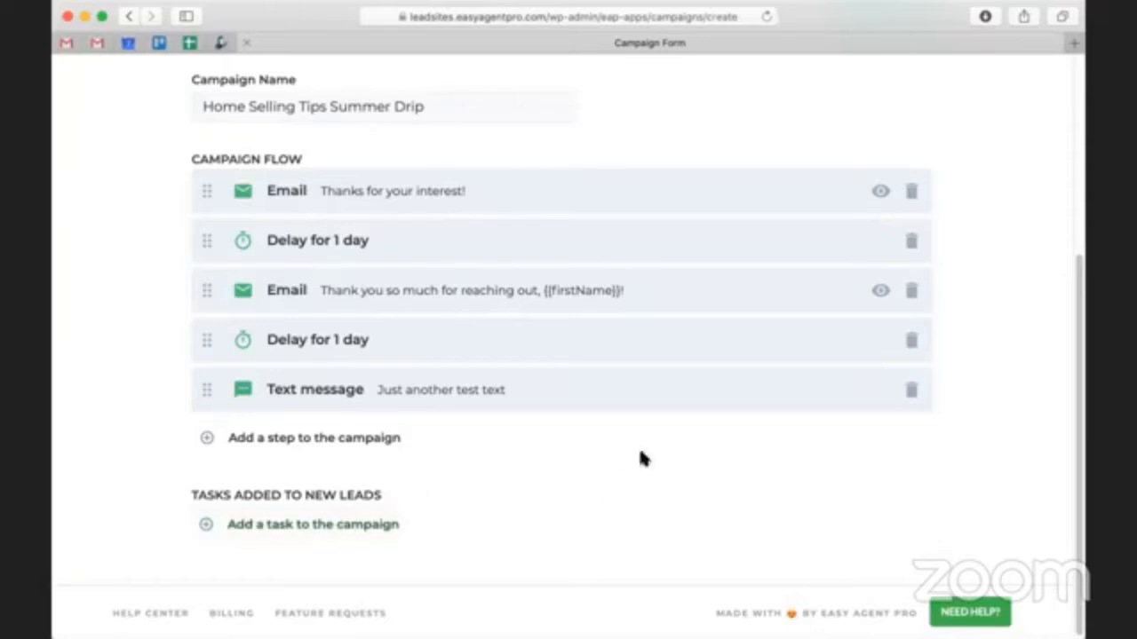
pyautogui.scroll(5, 1009, 345)
pyautogui.click(886, 305)
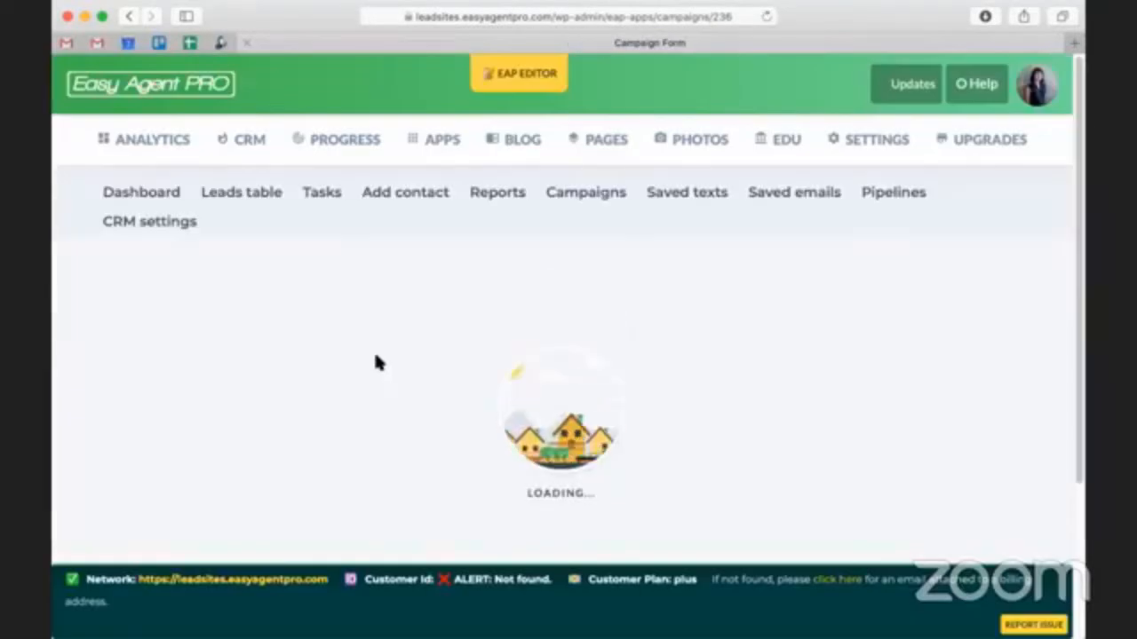
pyautogui.scroll(-3, 376, 362)
pyautogui.scroll(-5, 254, 157)
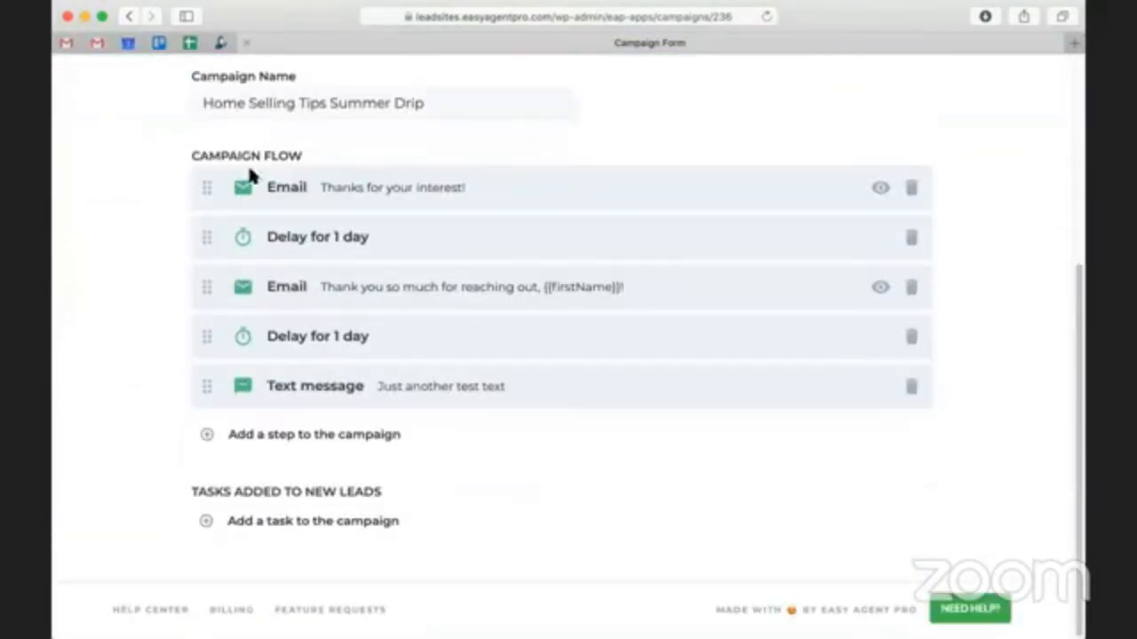
pyautogui.scroll(7, 284, 287)
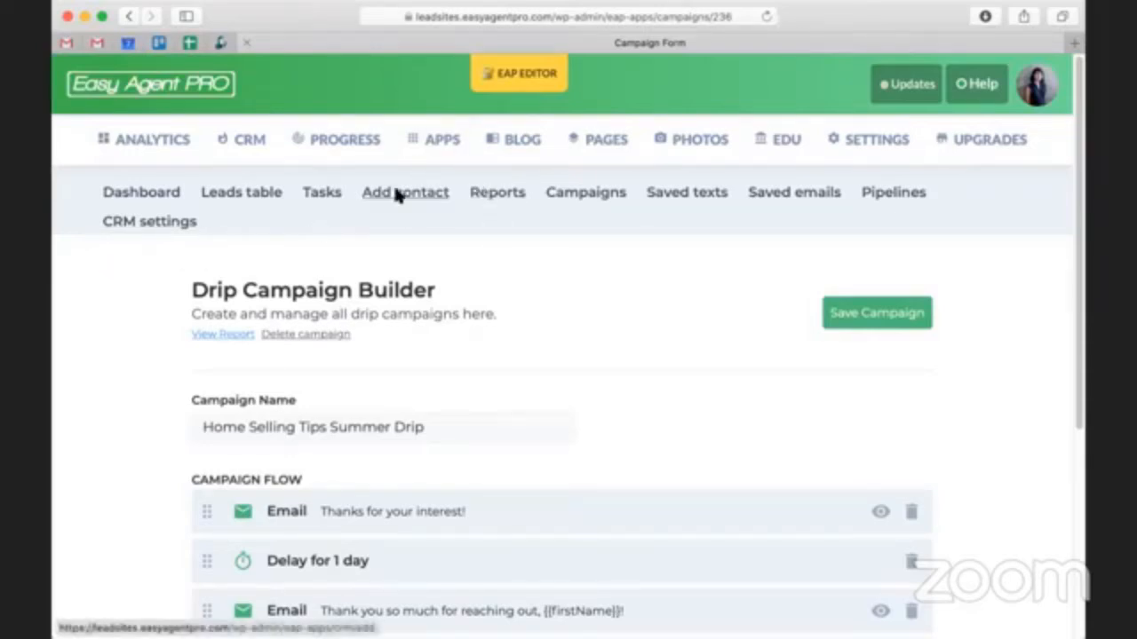
# - Create a new path in the Paths app and name it "Home Selling Tips Summer Drip"
pyautogui.click(438, 142)
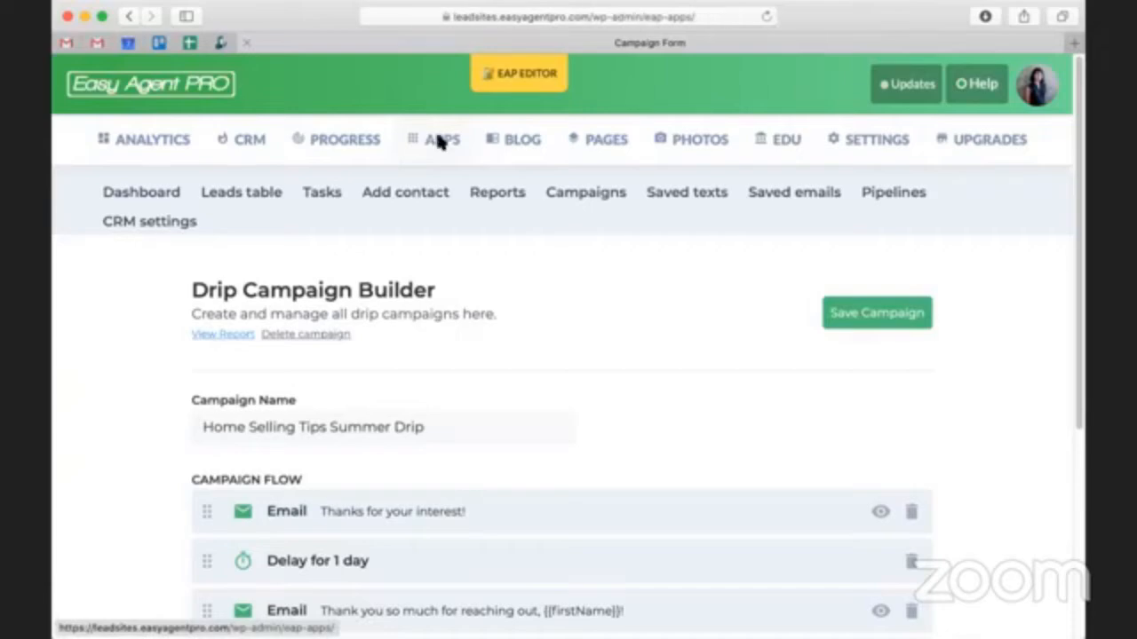
pyautogui.scroll(-1, 447, 160)
pyautogui.scroll(-5, 462, 182)
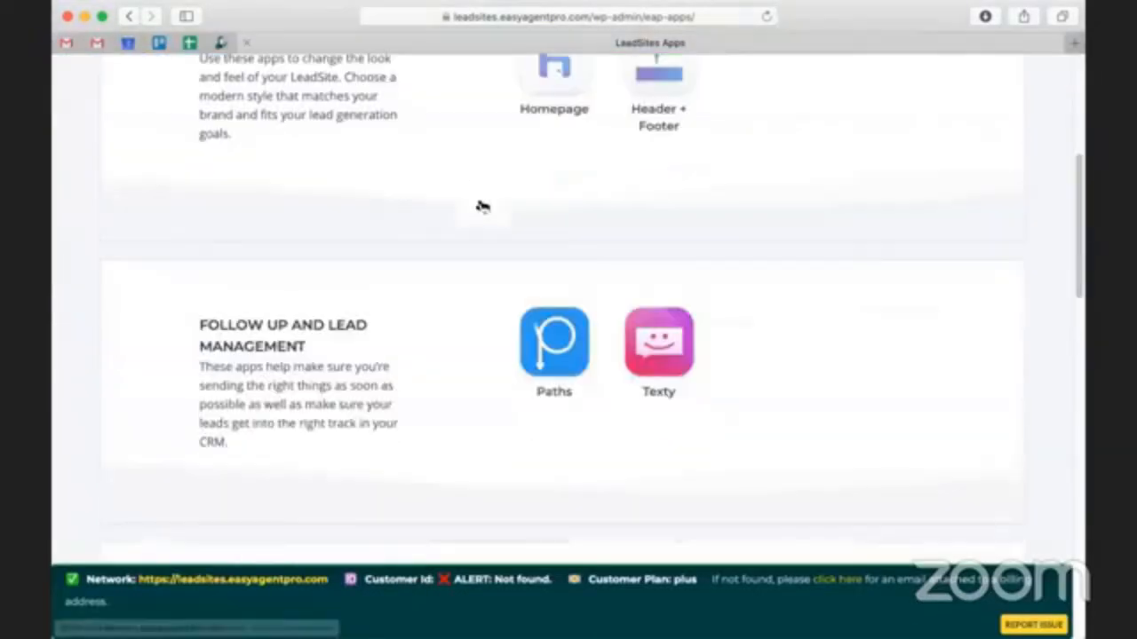
pyautogui.click(578, 346)
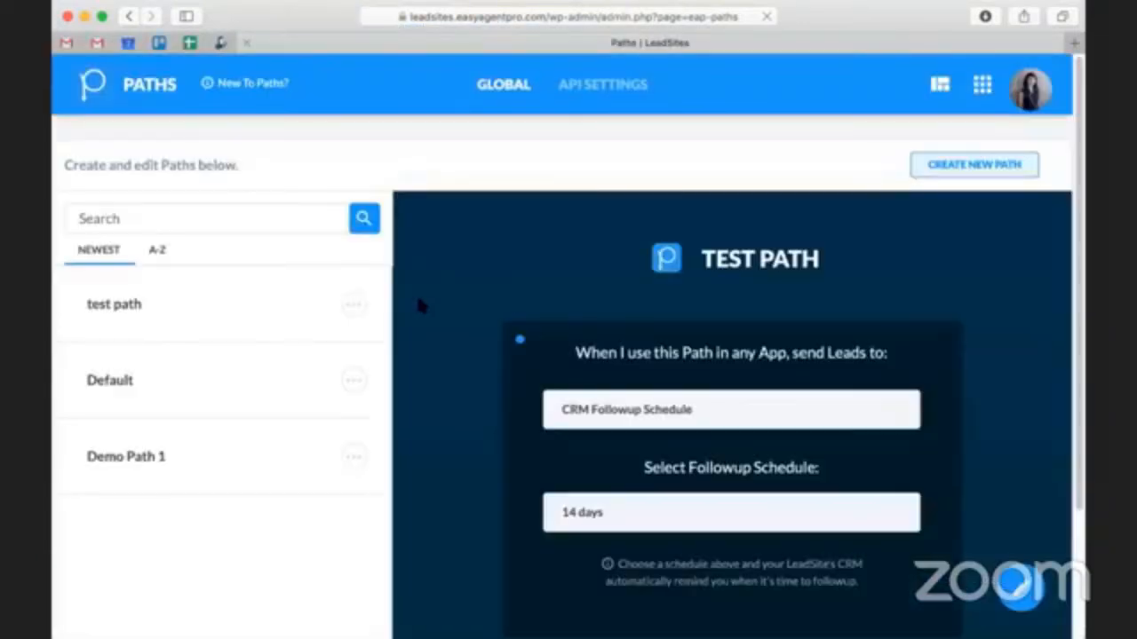
pyautogui.click(932, 167)
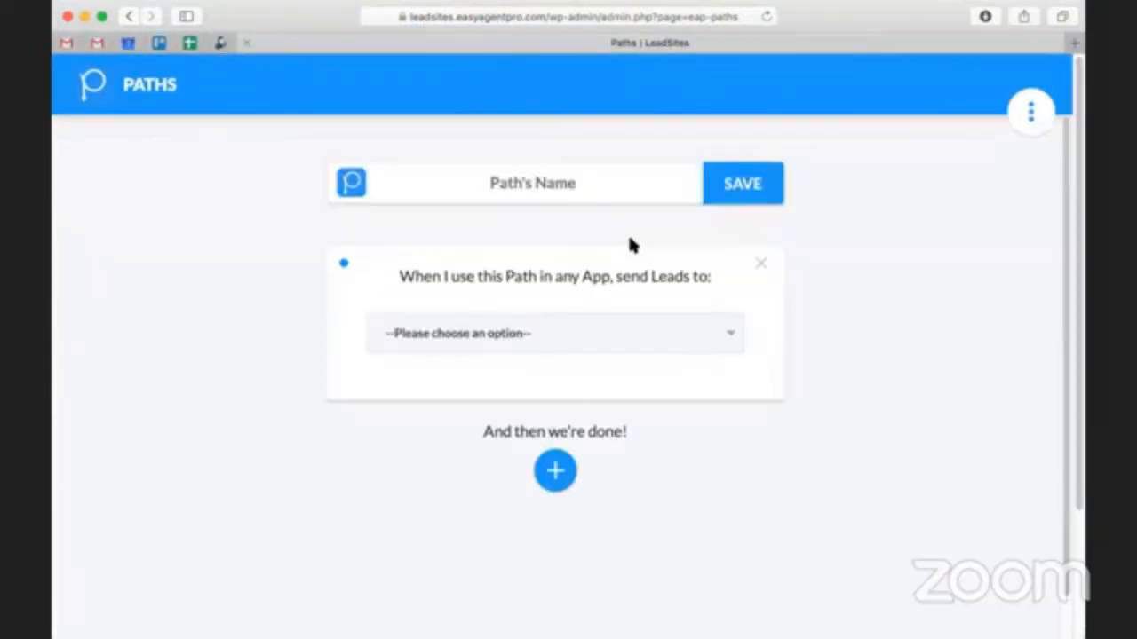
pyautogui.write('Home Selling Tips Summer Drip')
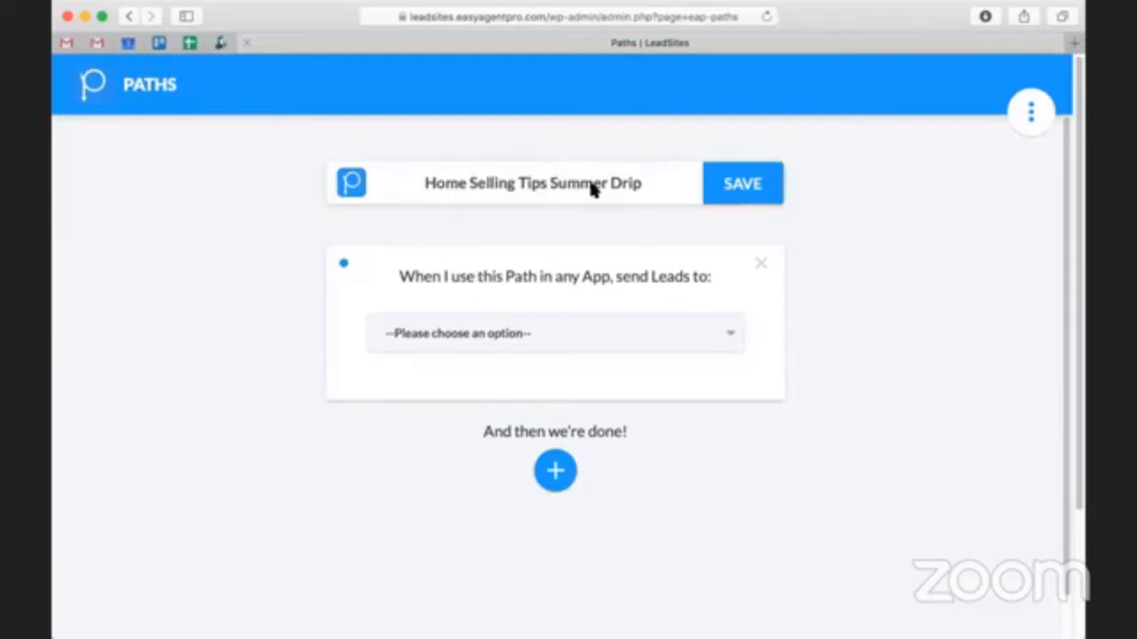
# - Set the path to send leads to EAP CRM Campaign, choosing the "Home Selling Tips Summer Drip" campaign
pyautogui.click(607, 331)
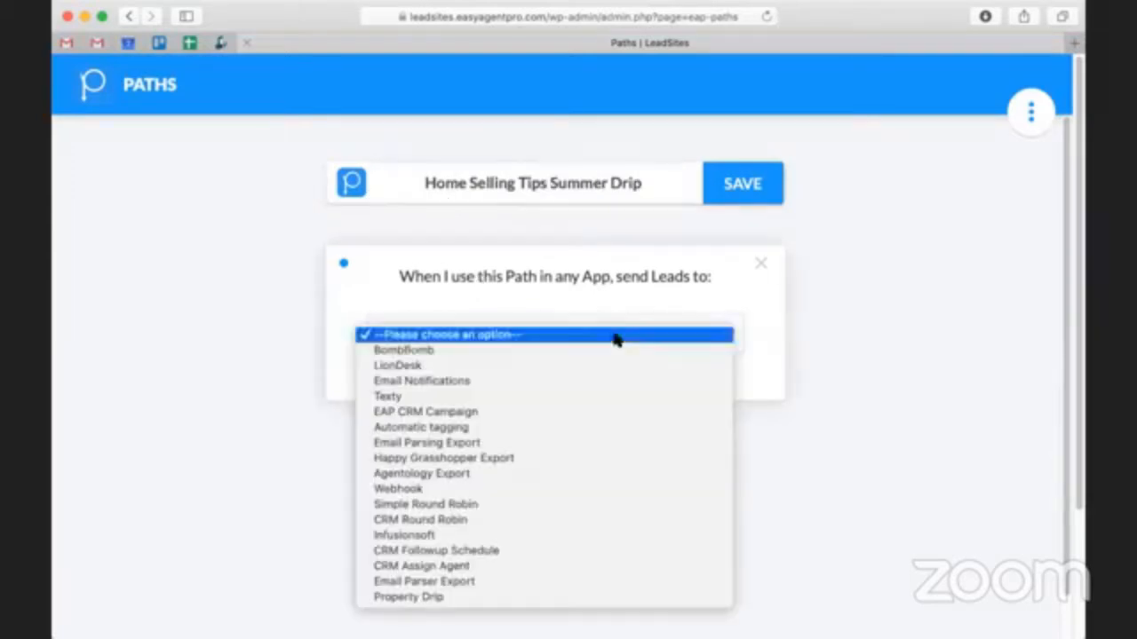
pyautogui.click(898, 294)
pyautogui.scroll(-1, 857, 428)
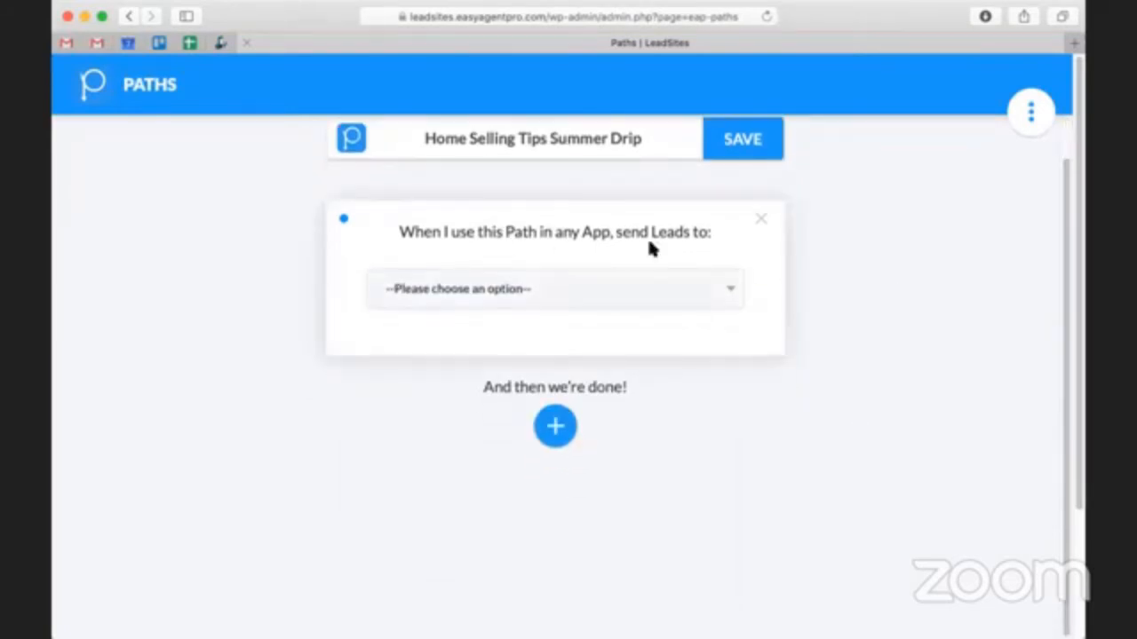
pyautogui.click(636, 289)
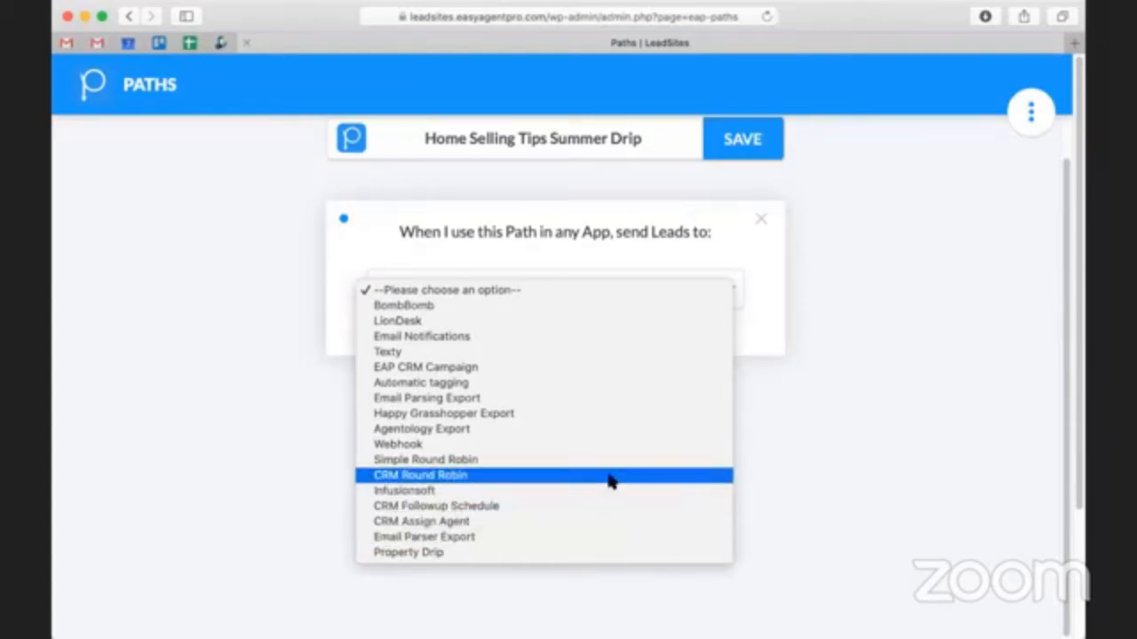
pyautogui.click(603, 376)
pyautogui.click(538, 391)
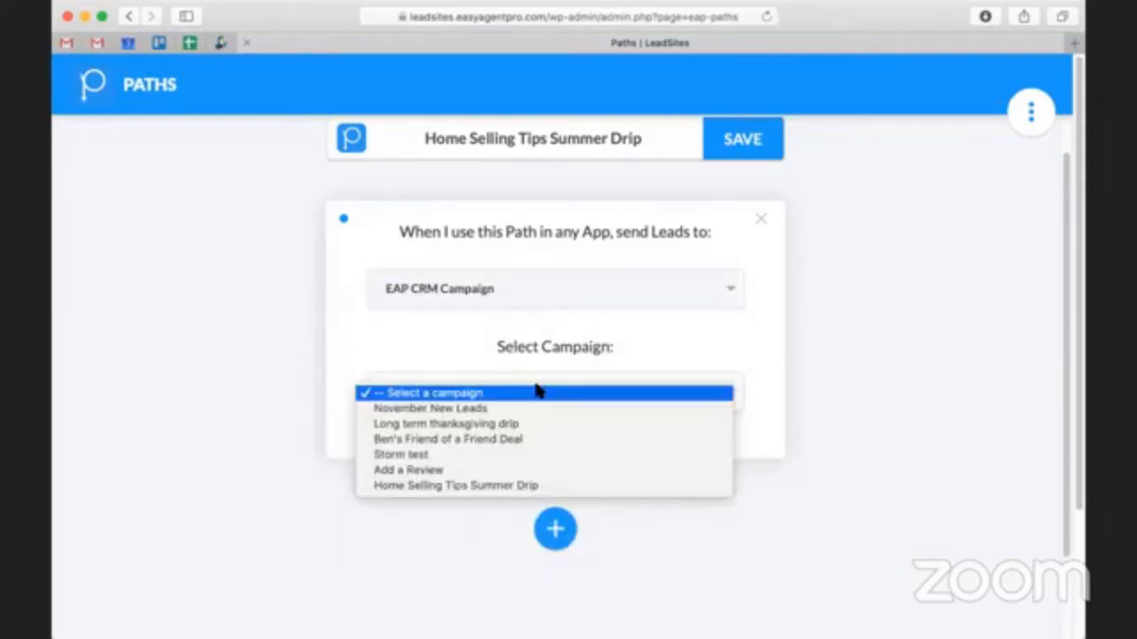
pyautogui.click(544, 484)
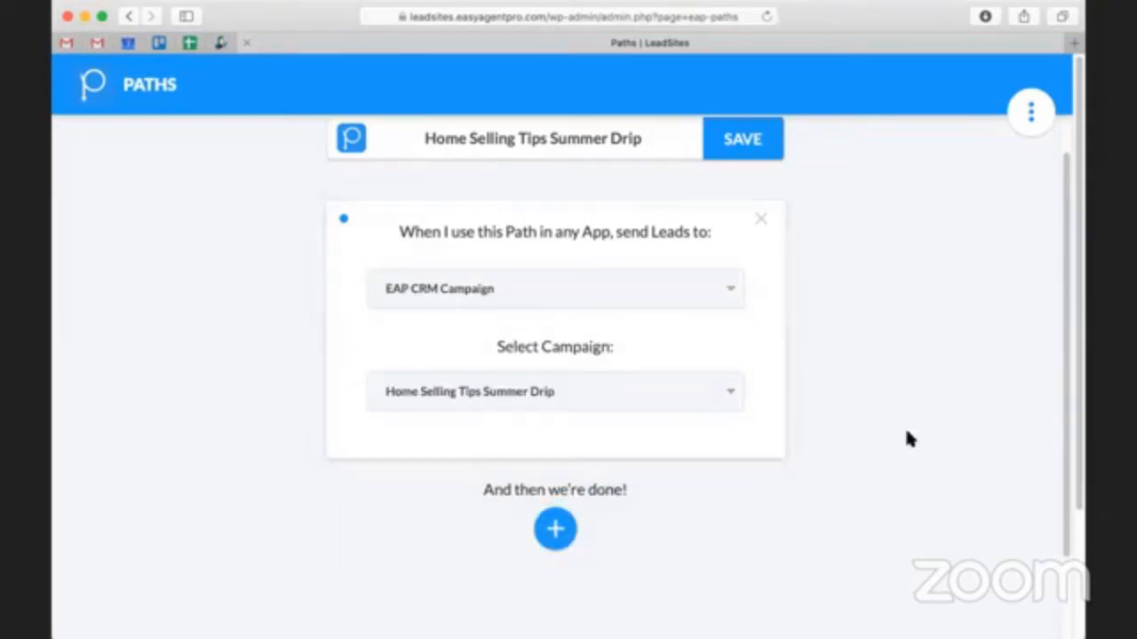
# - Add a second lead destination to the path and set it to Email Notifications
pyautogui.scroll(-1, 497, 538)
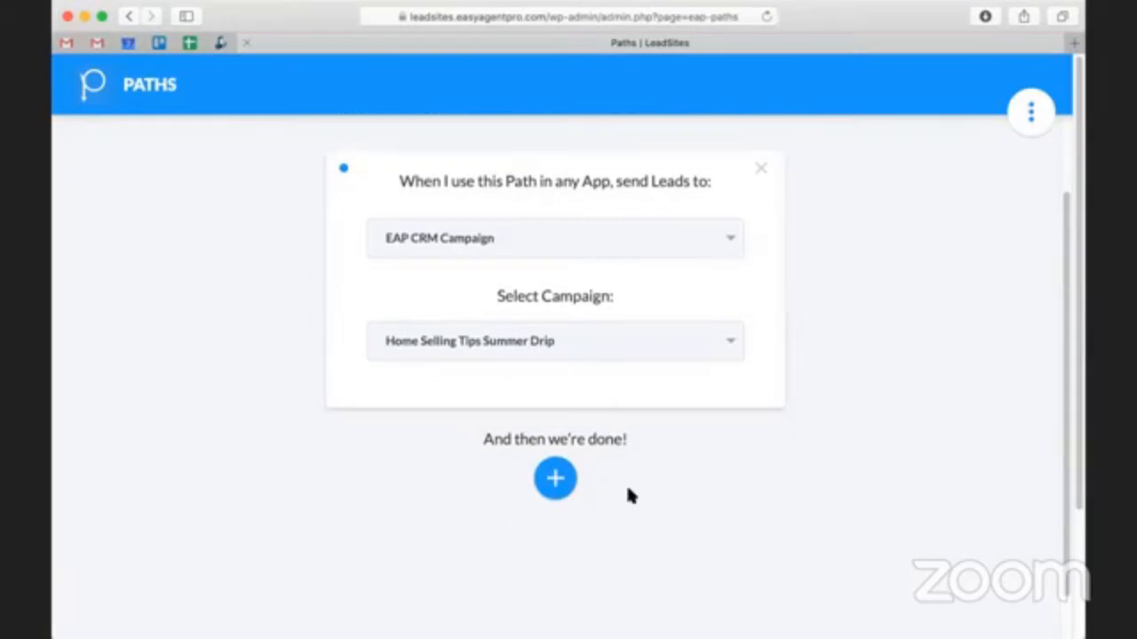
pyautogui.click(571, 488)
pyautogui.scroll(-5, 656, 440)
pyautogui.click(567, 296)
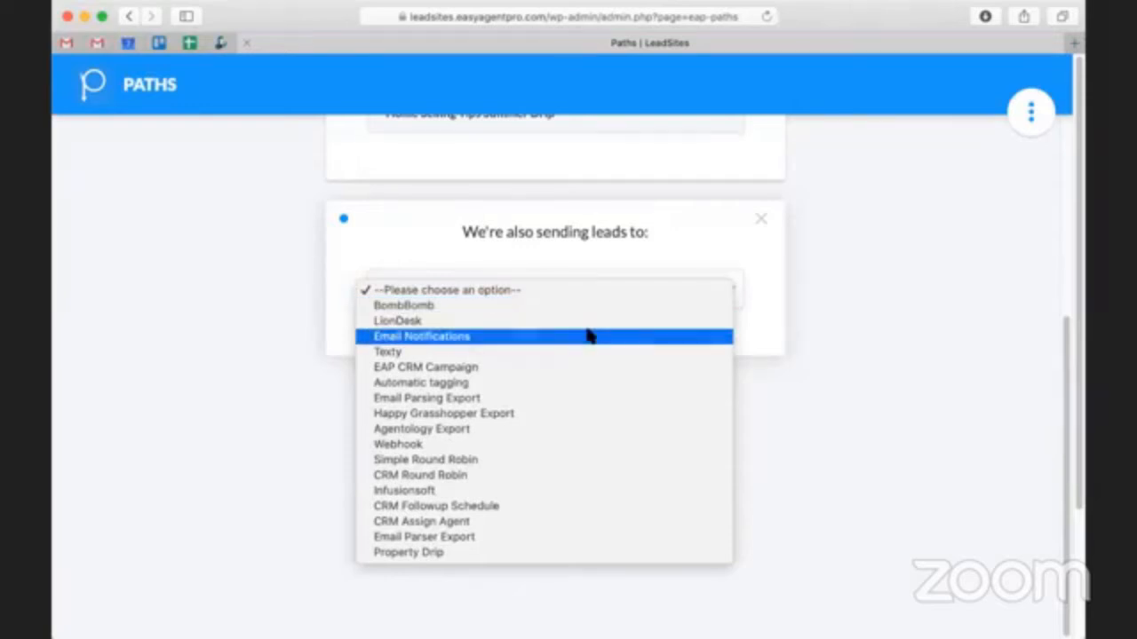
pyautogui.click(587, 335)
# - Enter the agent's e-mail as the additional address for Email Notifications and set the lead type to Seller
pyautogui.click(519, 377)
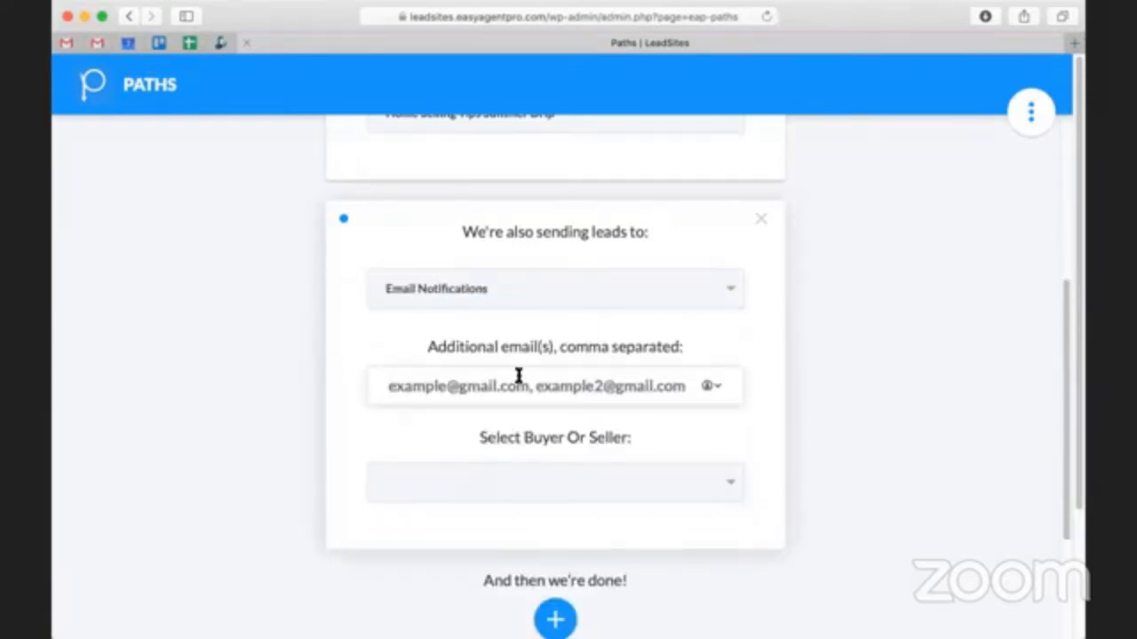
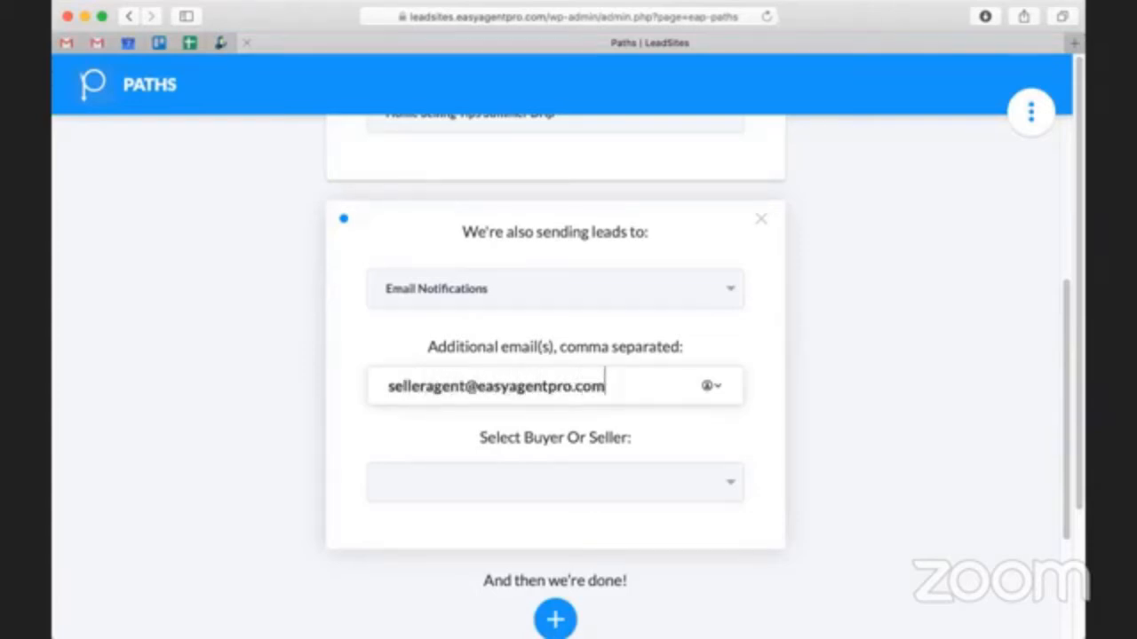
pyautogui.click(964, 400)
pyautogui.scroll(-3, 920, 404)
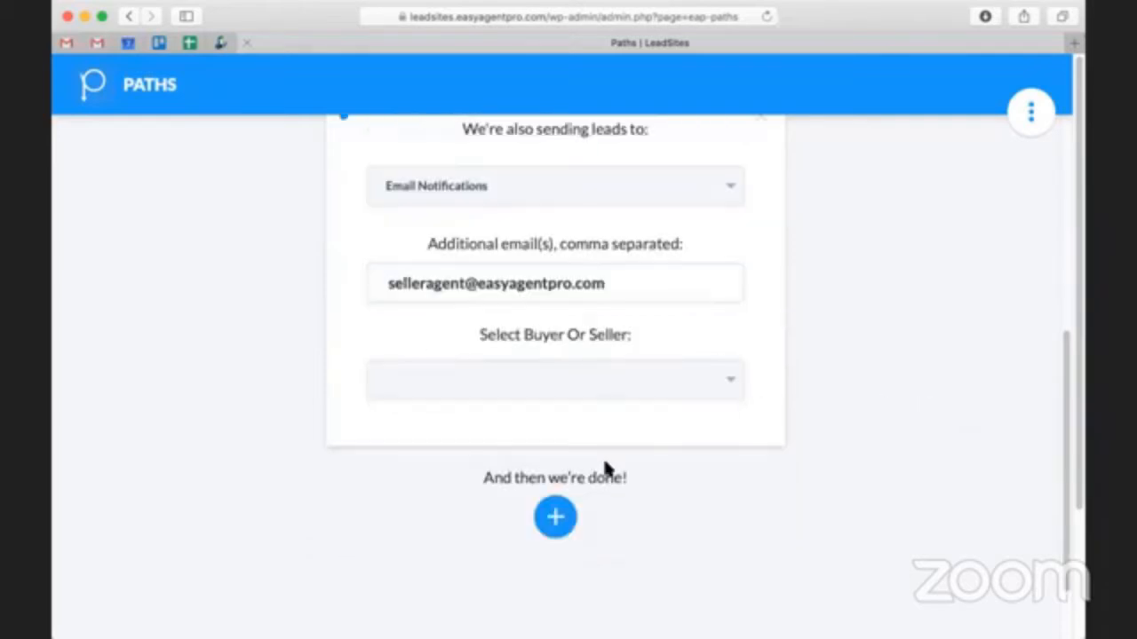
pyautogui.click(560, 377)
pyautogui.click(555, 409)
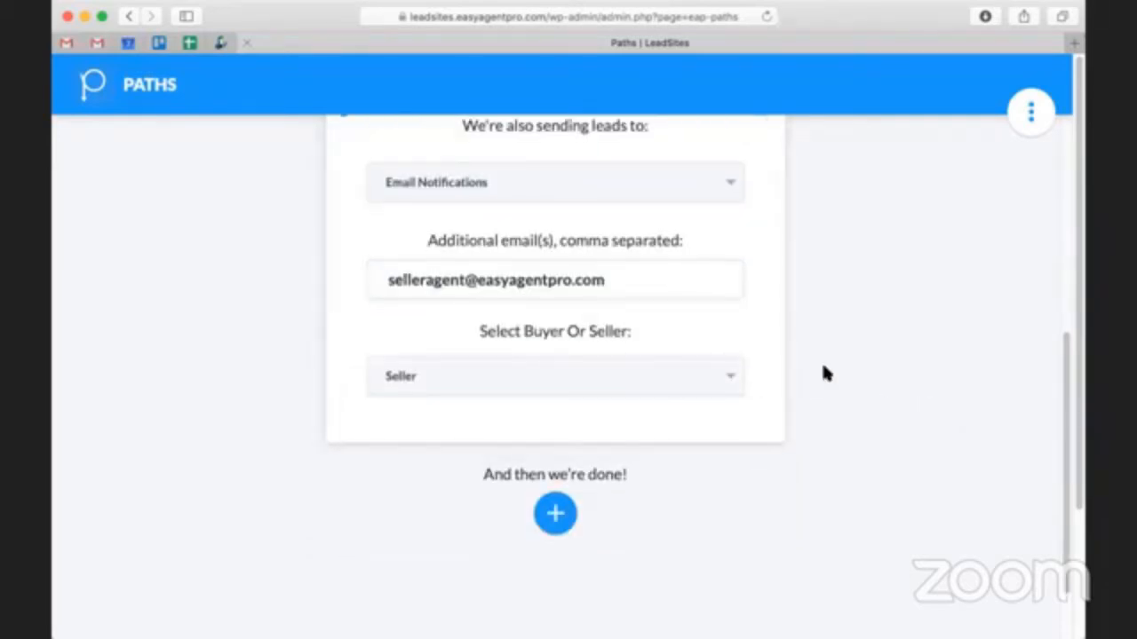
# - Add a third lead destination to the path below Email Notifications
pyautogui.scroll(-1, 566, 520)
pyautogui.click(563, 500)
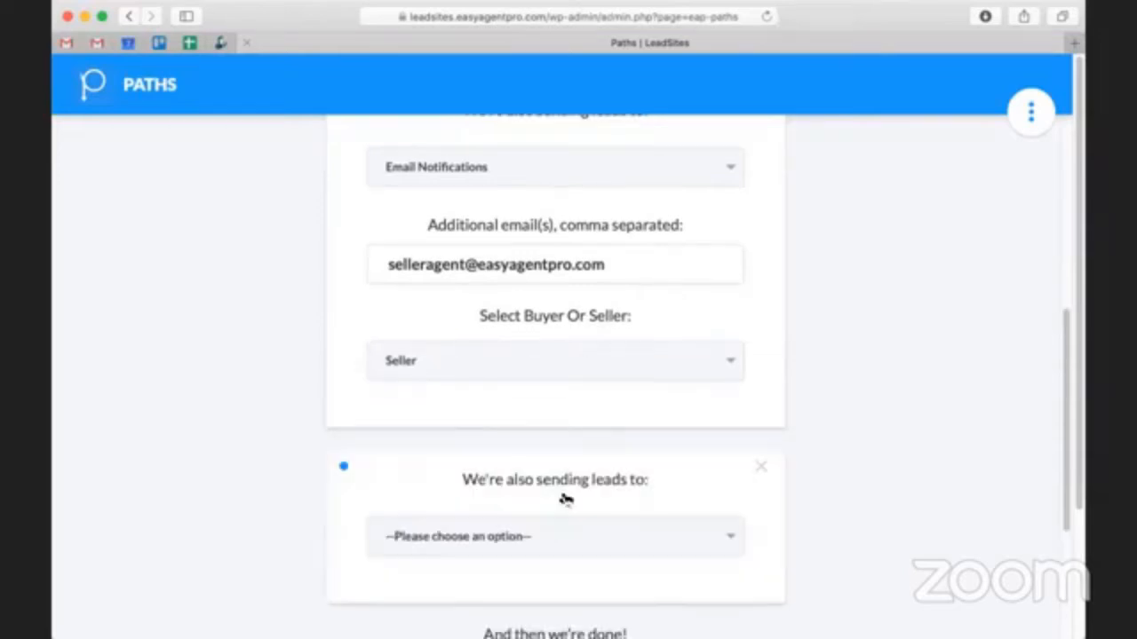
# - Try Property Drip as the third lead destination and check its saved-search options
pyautogui.click(514, 318)
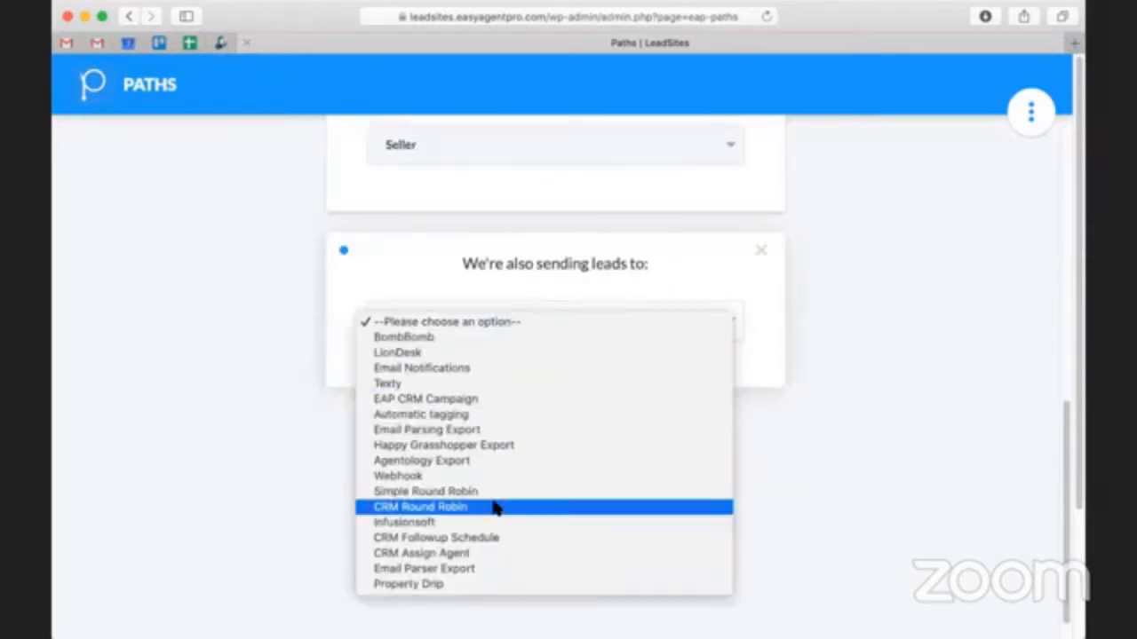
pyautogui.click(533, 586)
pyautogui.click(515, 414)
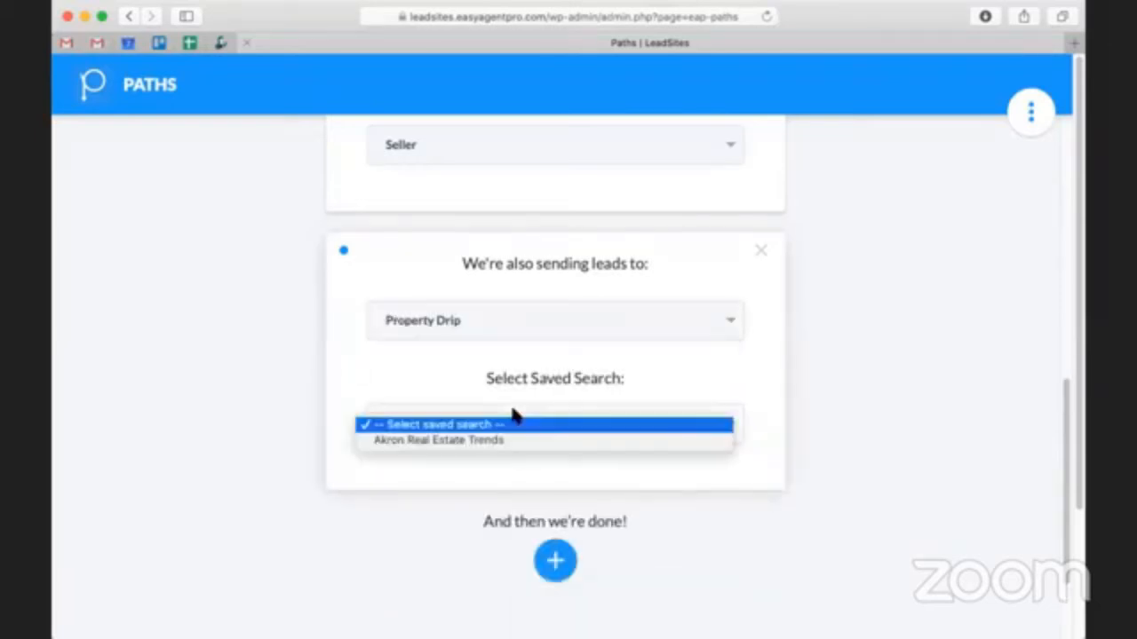
pyautogui.click(851, 428)
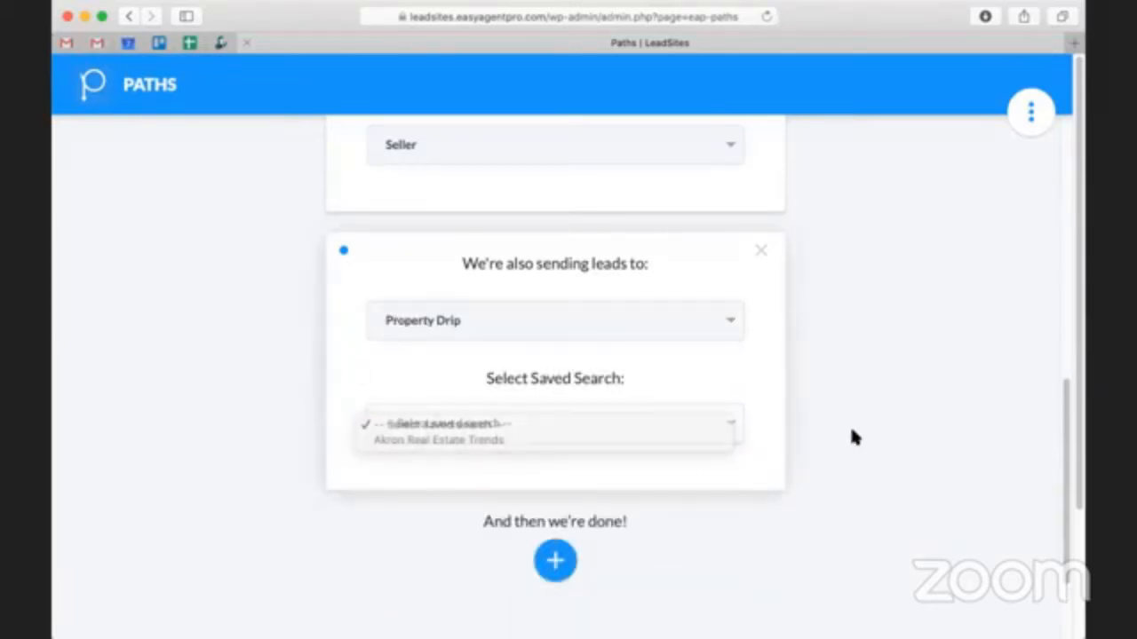
pyautogui.scroll(-2, 851, 431)
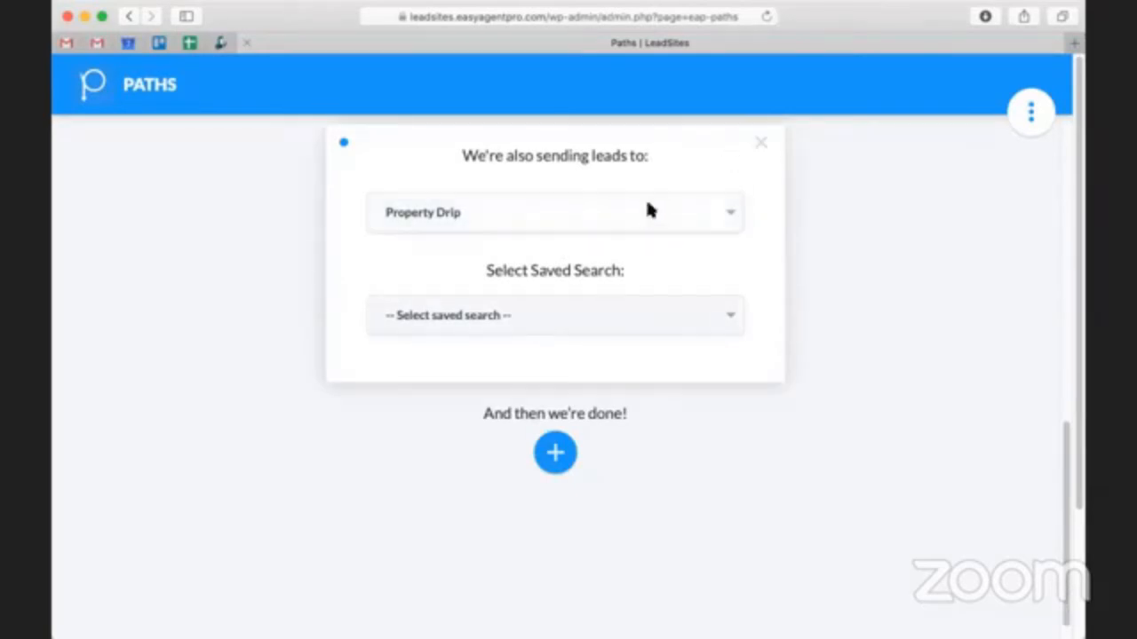
# - Set the third lead destination to Automatic tagging with the tag "seller"
pyautogui.click(672, 222)
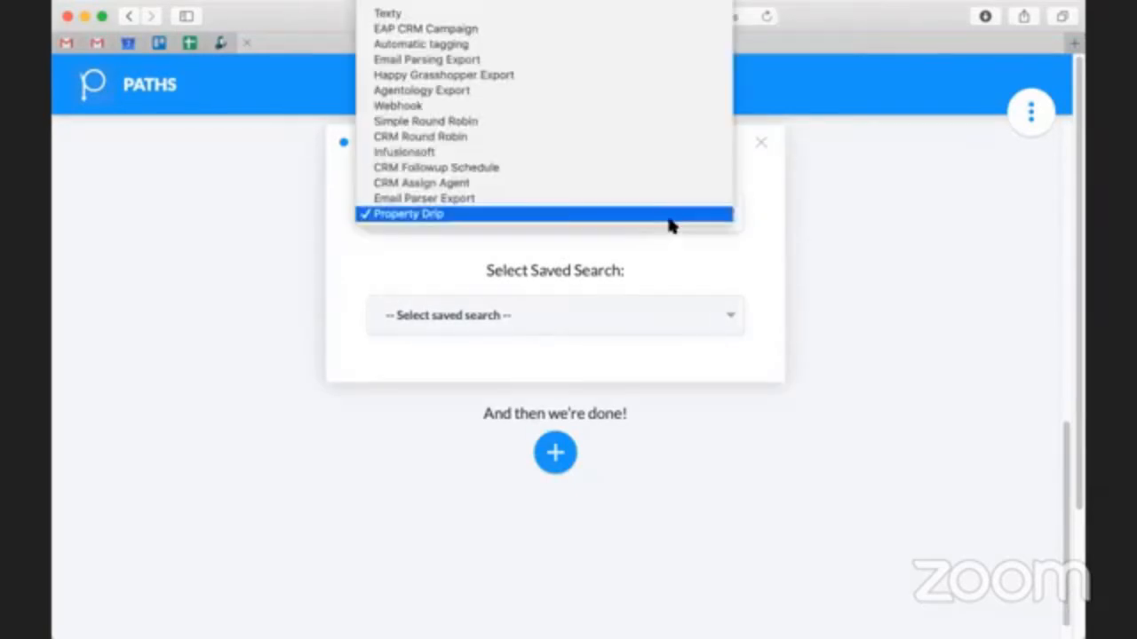
pyautogui.scroll(3, 599, 175)
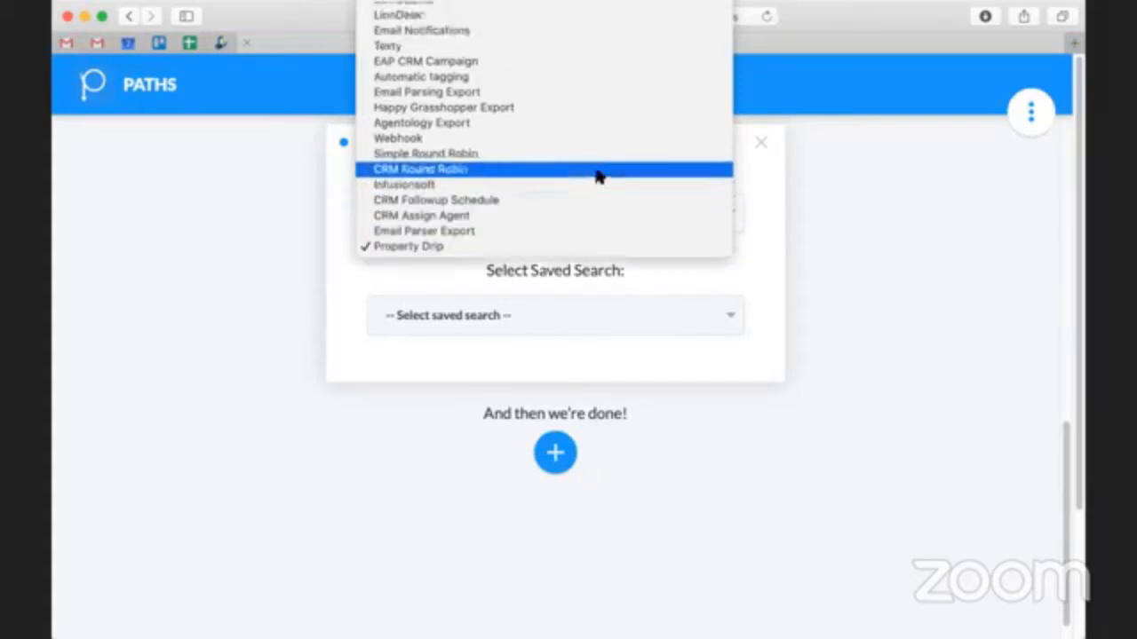
pyautogui.click(589, 90)
pyautogui.click(515, 317)
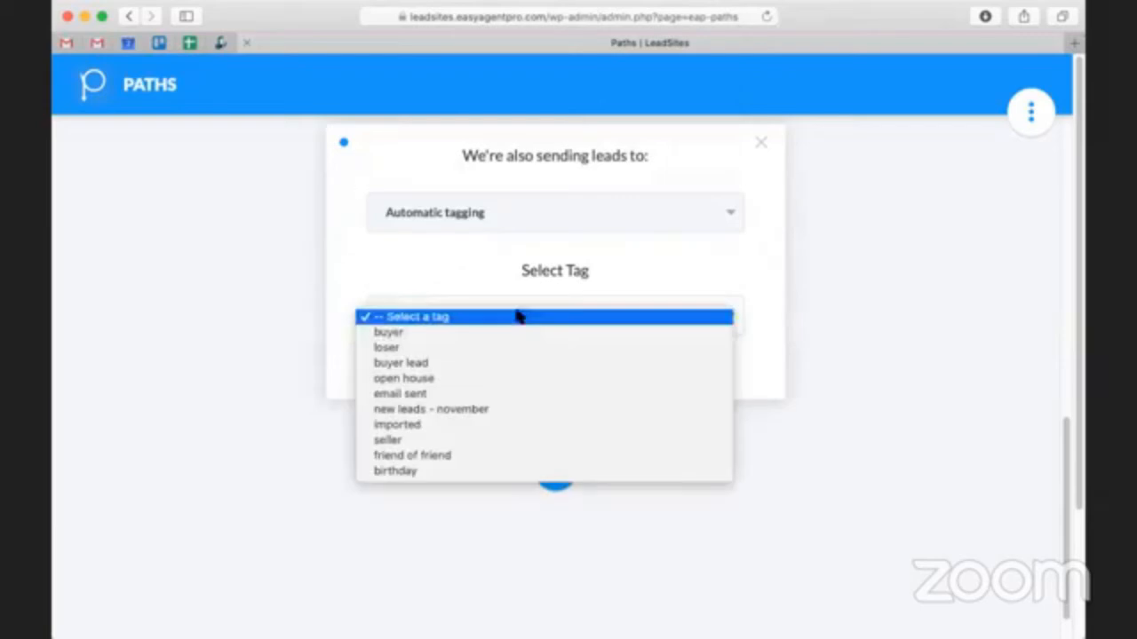
pyautogui.click(568, 440)
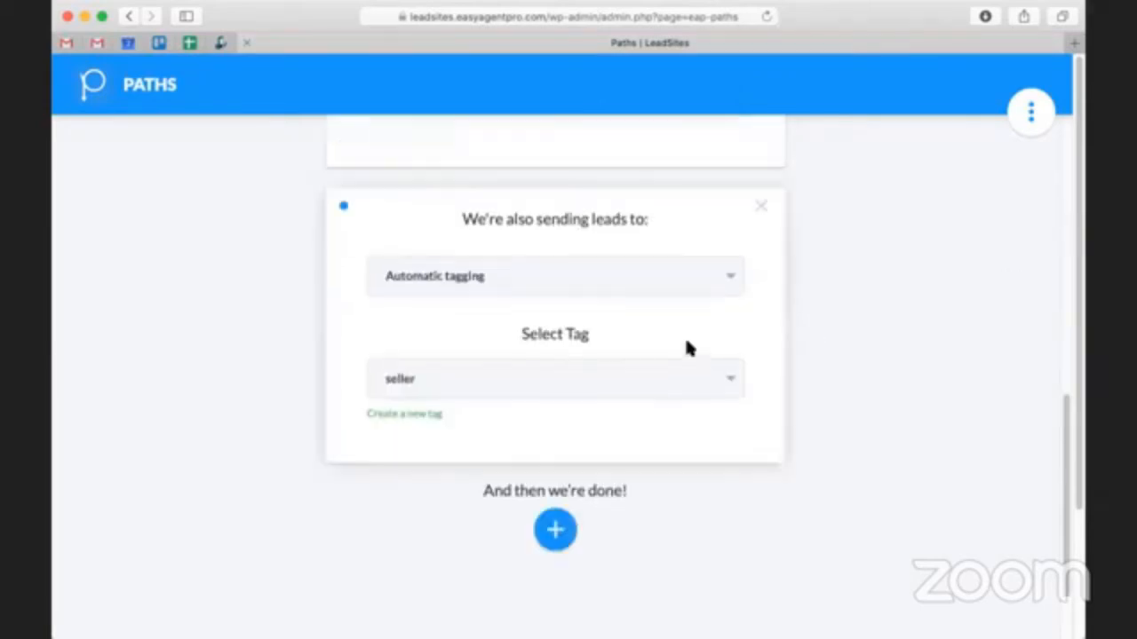
# - Review the path's three lead destinations and save the path
pyautogui.scroll(5, 685, 342)
pyautogui.scroll(-3, 685, 341)
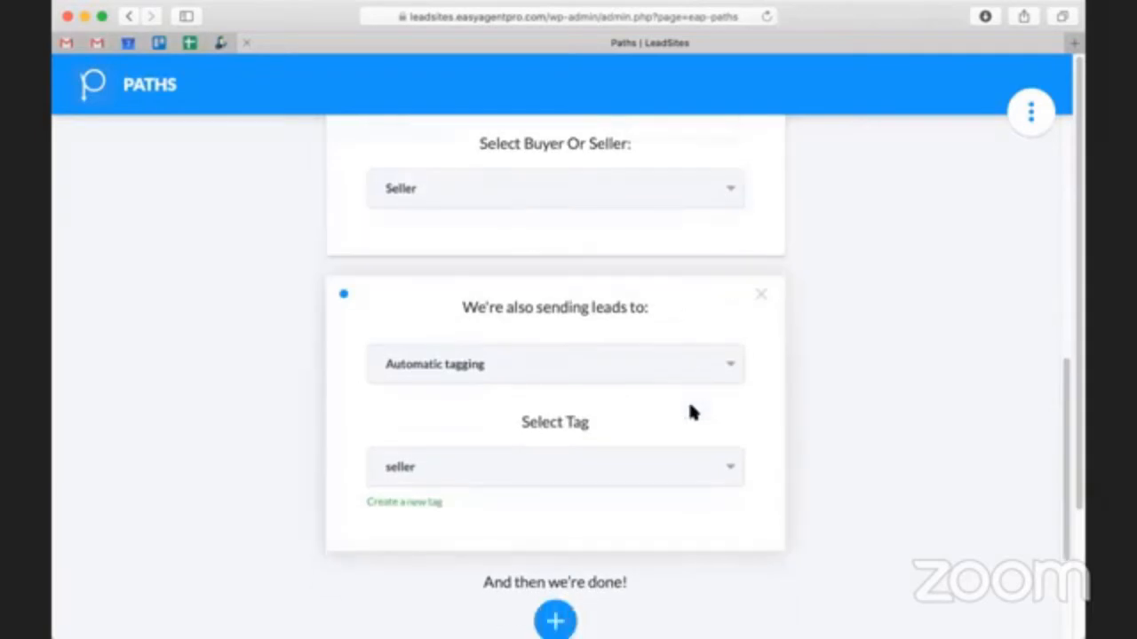
pyautogui.scroll(6, 696, 411)
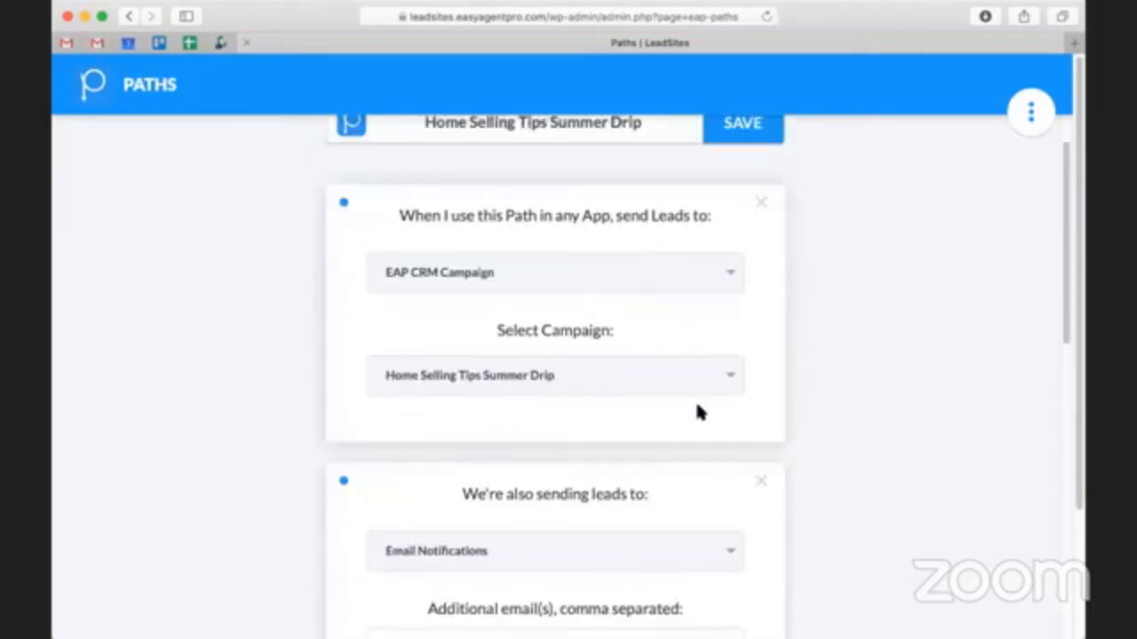
pyautogui.scroll(2, 697, 411)
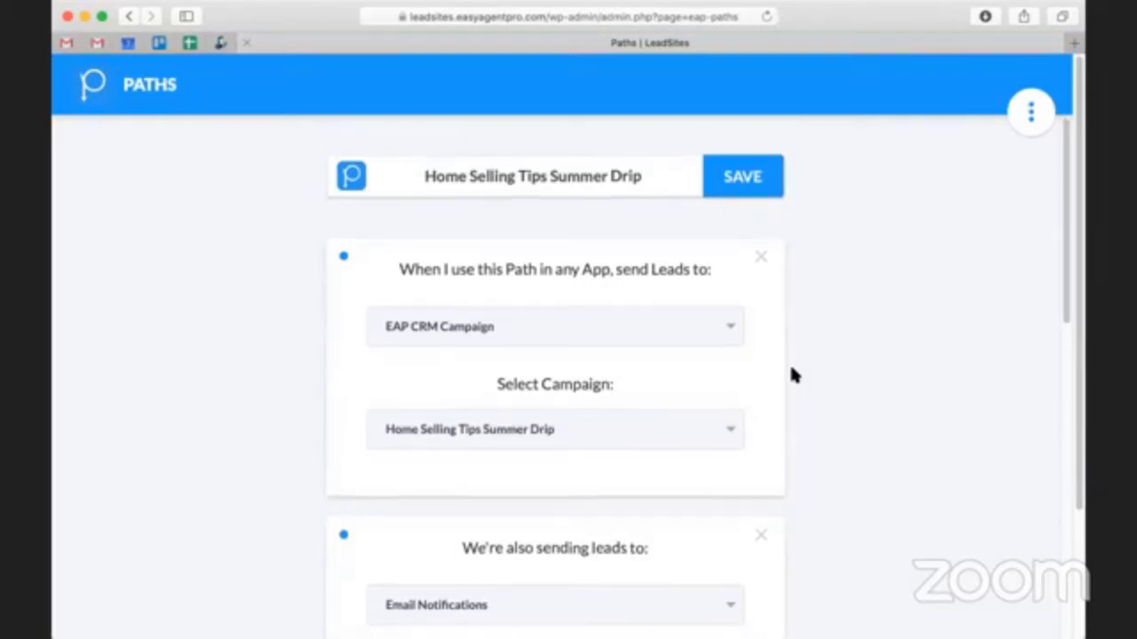
pyautogui.click(760, 201)
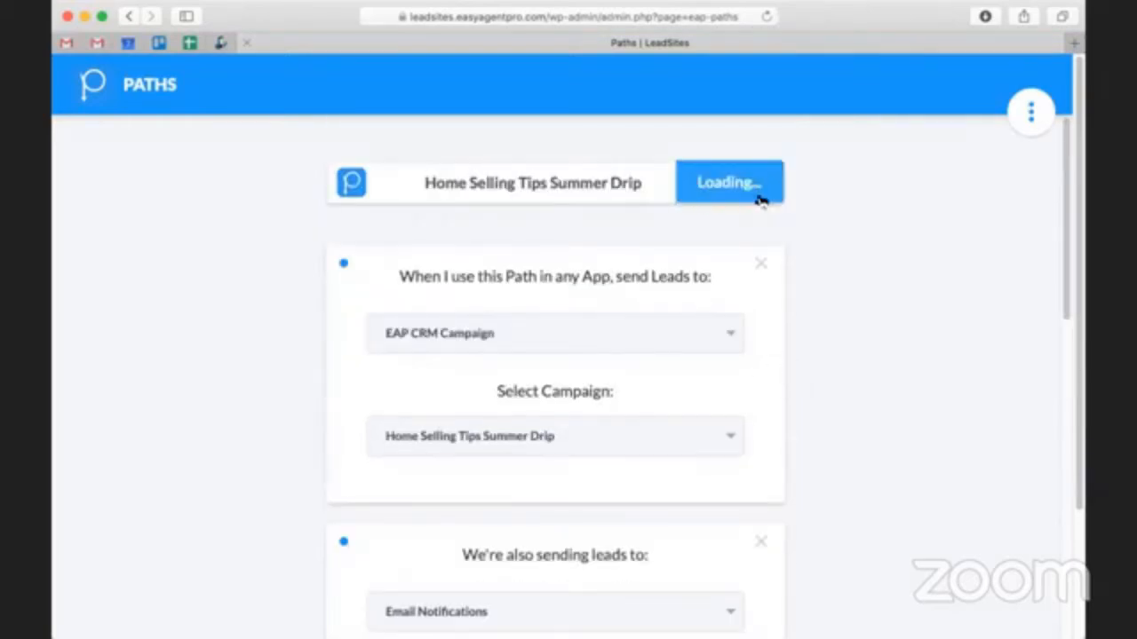
# - Return to the path list and review the saved Home Selling Tips Summer Drip path
pyautogui.moveTo(1030, 109)
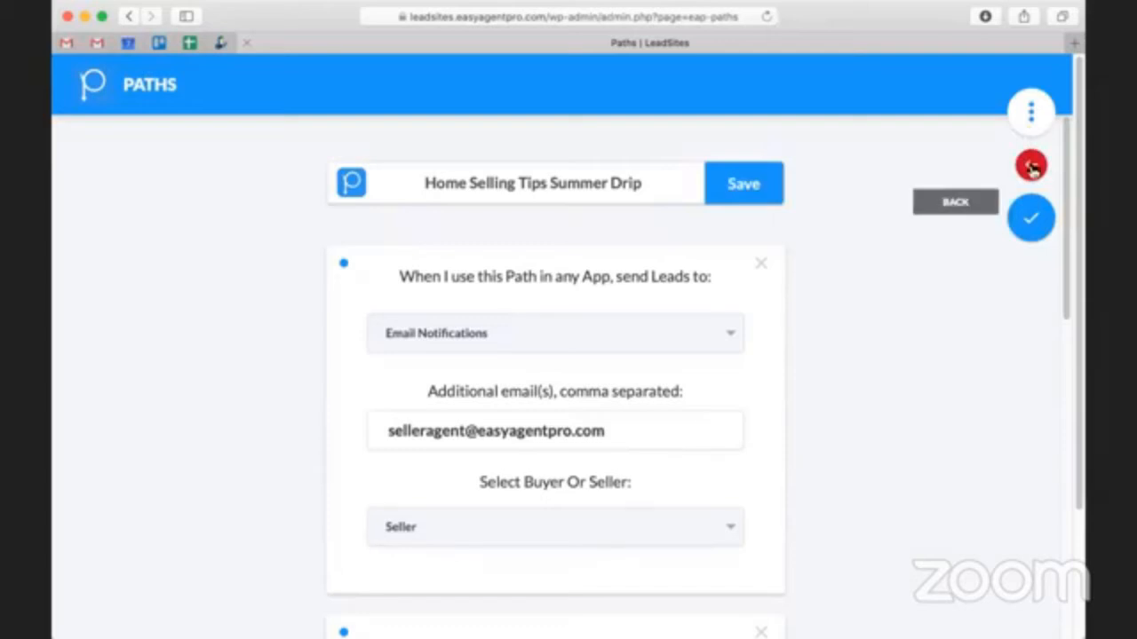
pyautogui.click(1030, 167)
pyautogui.scroll(-5, 997, 318)
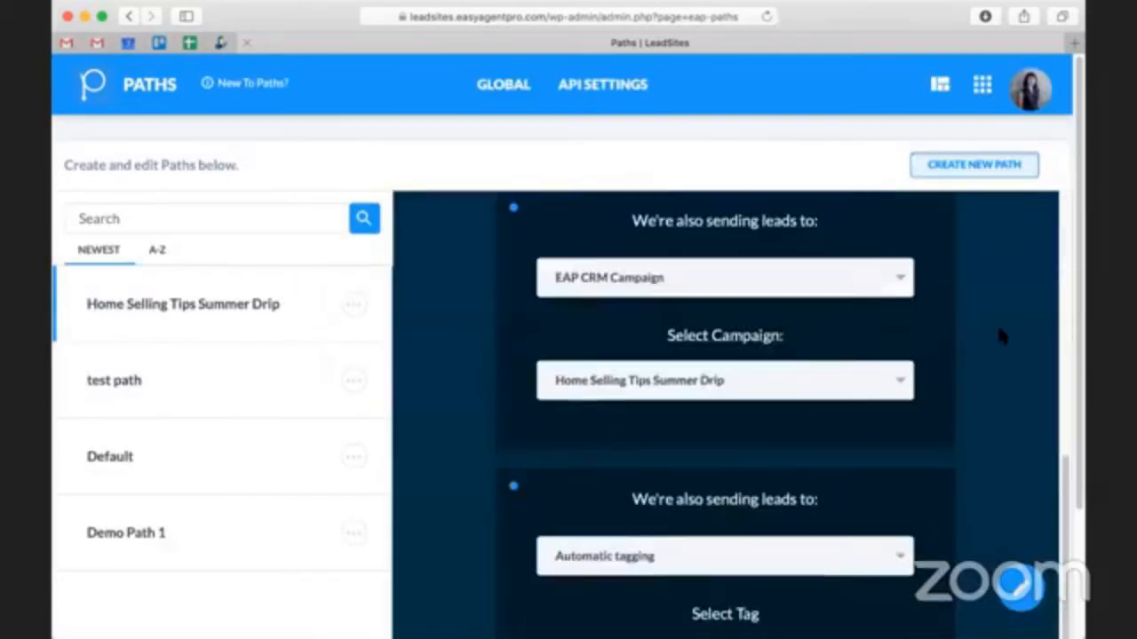
pyautogui.scroll(5, 999, 335)
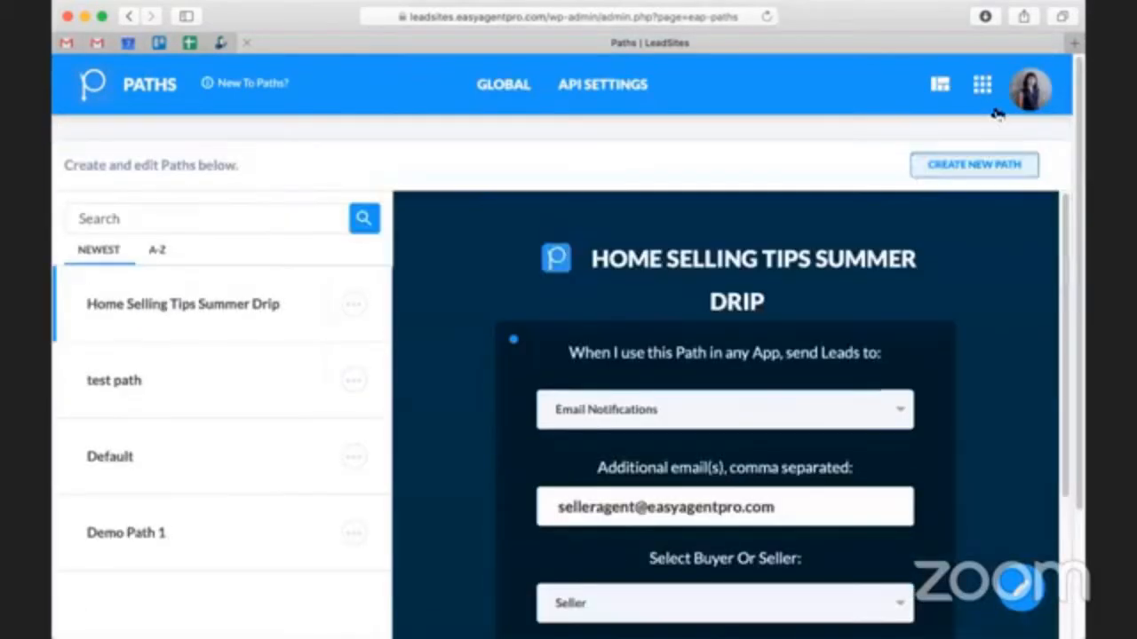
# - Go to the LeadSites apps page and open the Squeeze app
pyautogui.click(984, 96)
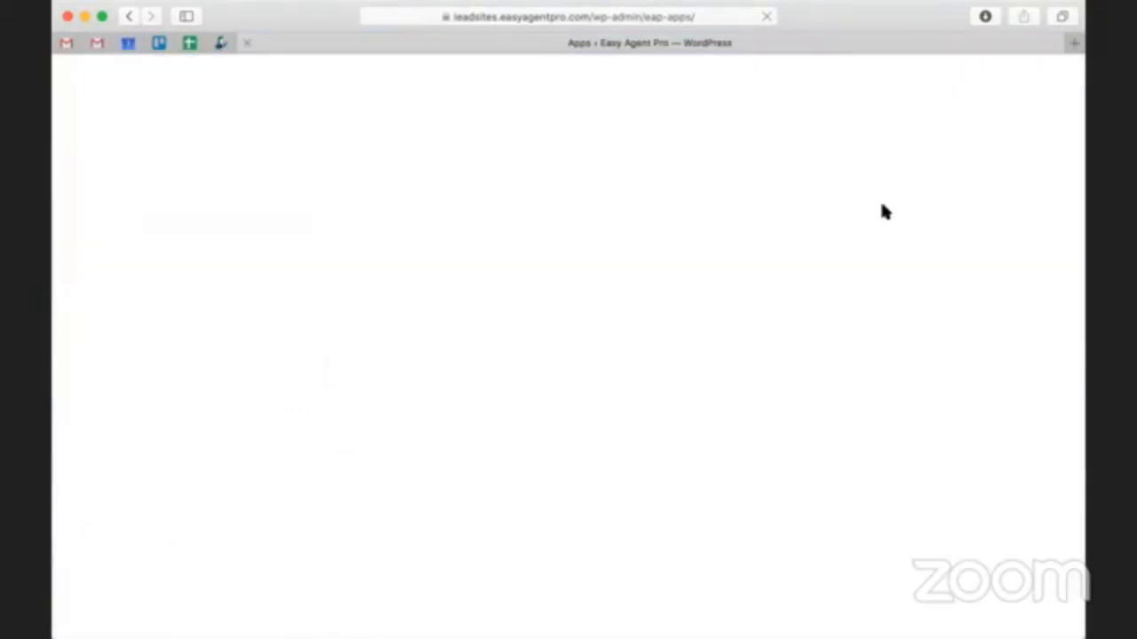
pyautogui.scroll(-1, 716, 299)
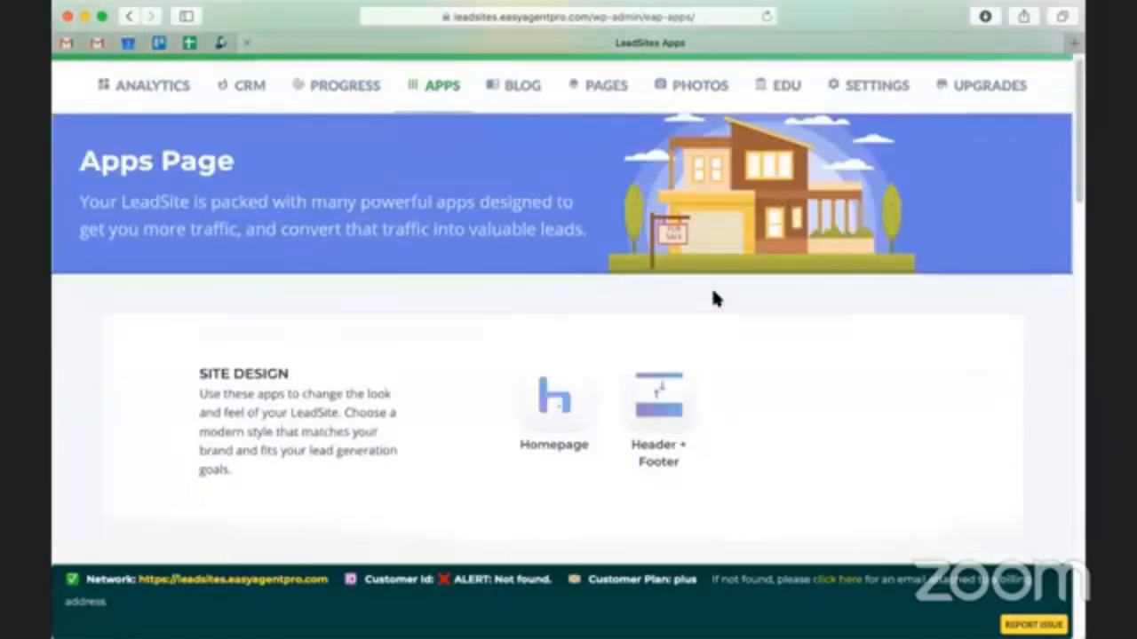
pyautogui.scroll(-8, 716, 299)
pyautogui.click(647, 400)
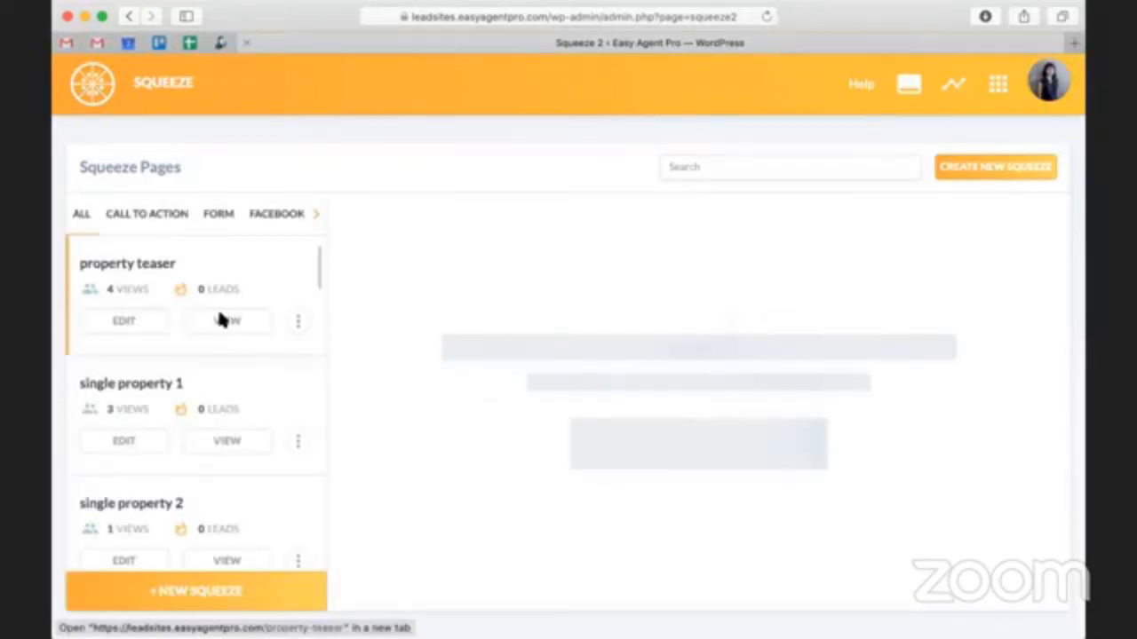
# - Find the "6 home selling tips to maximize" squeeze page and open it for editing
pyautogui.scroll(-2, 325, 287)
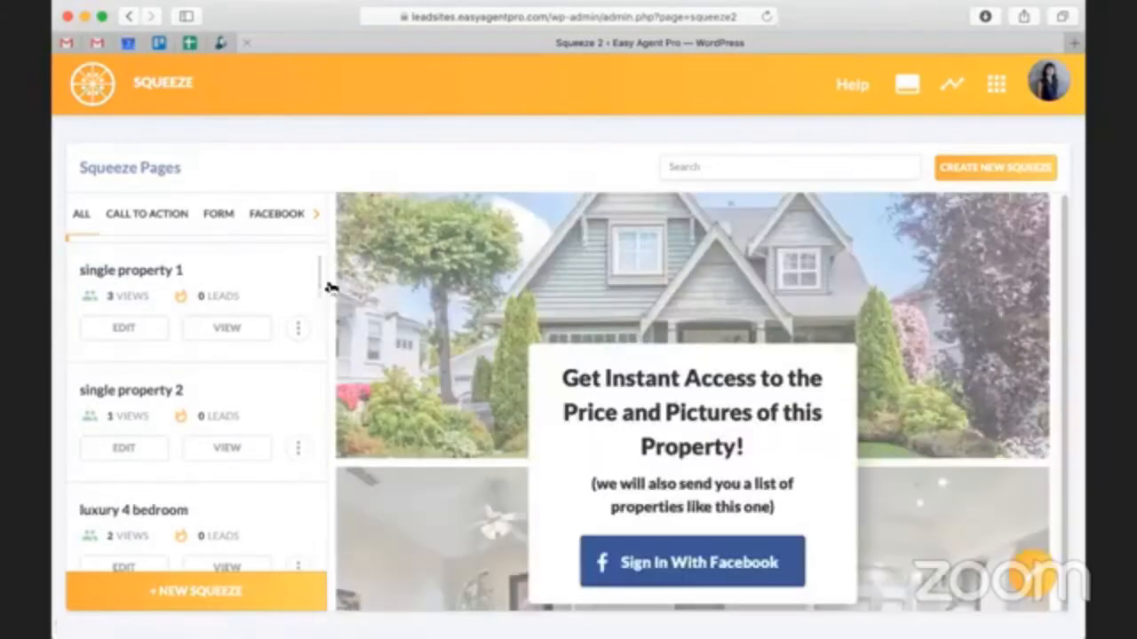
pyautogui.scroll(-5, 254, 327)
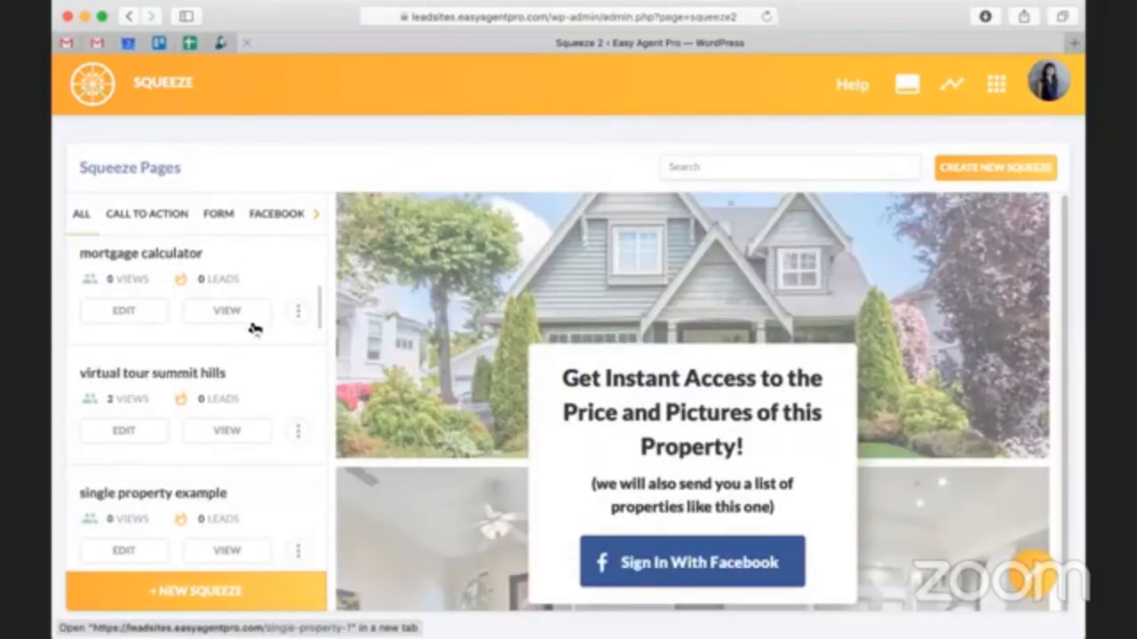
pyautogui.scroll(-1, 254, 327)
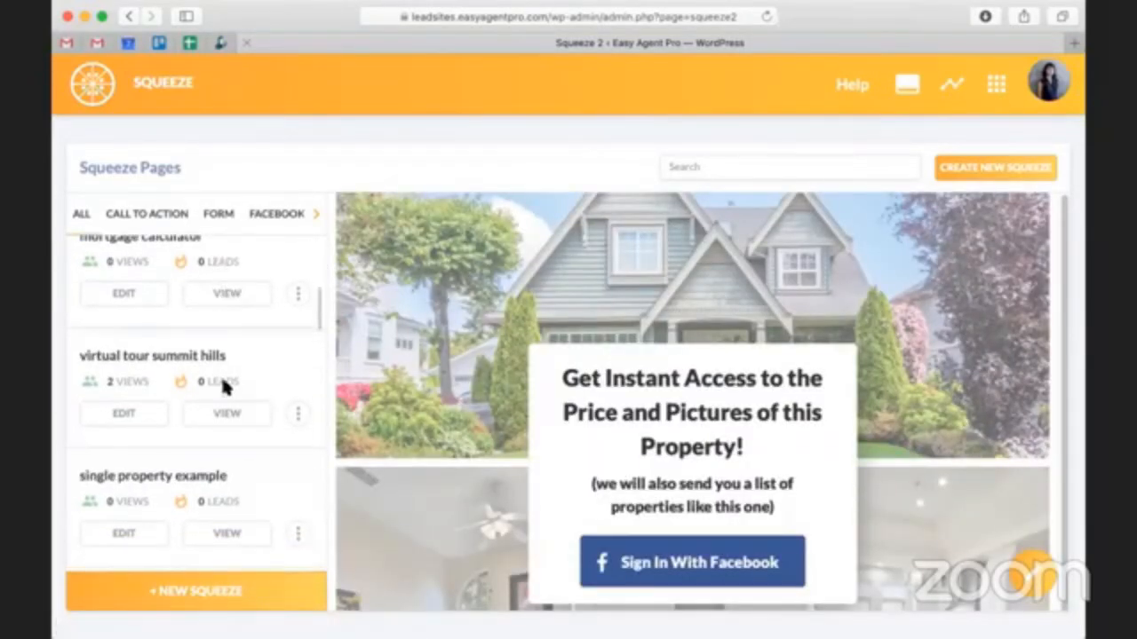
pyautogui.scroll(-4, 204, 479)
pyautogui.scroll(-1, 221, 453)
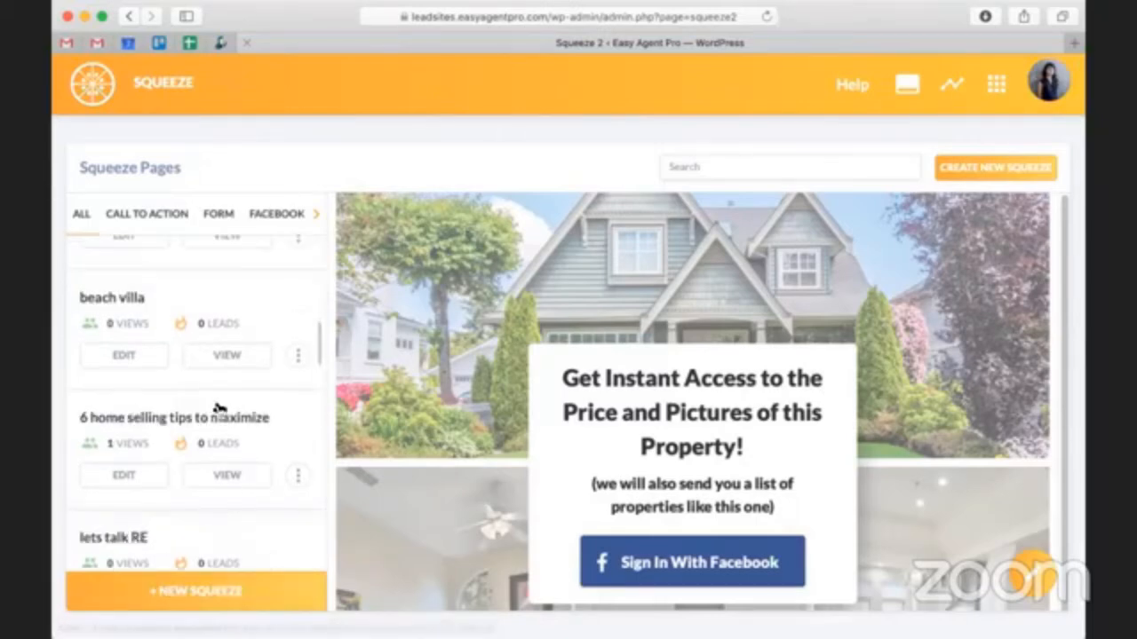
pyautogui.click(224, 418)
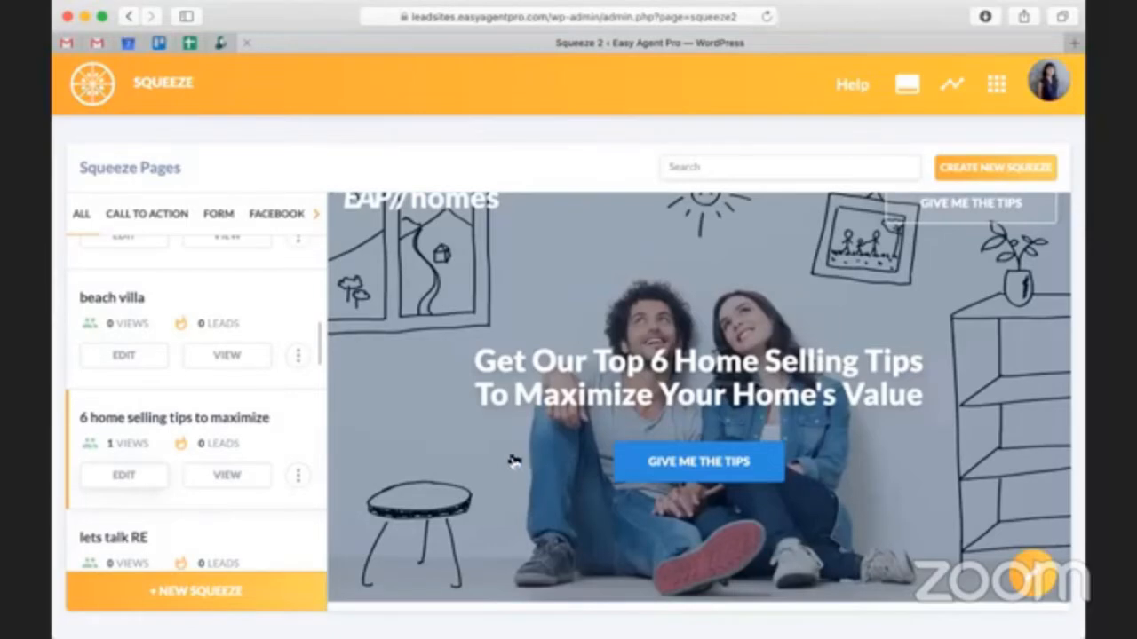
pyautogui.click(114, 483)
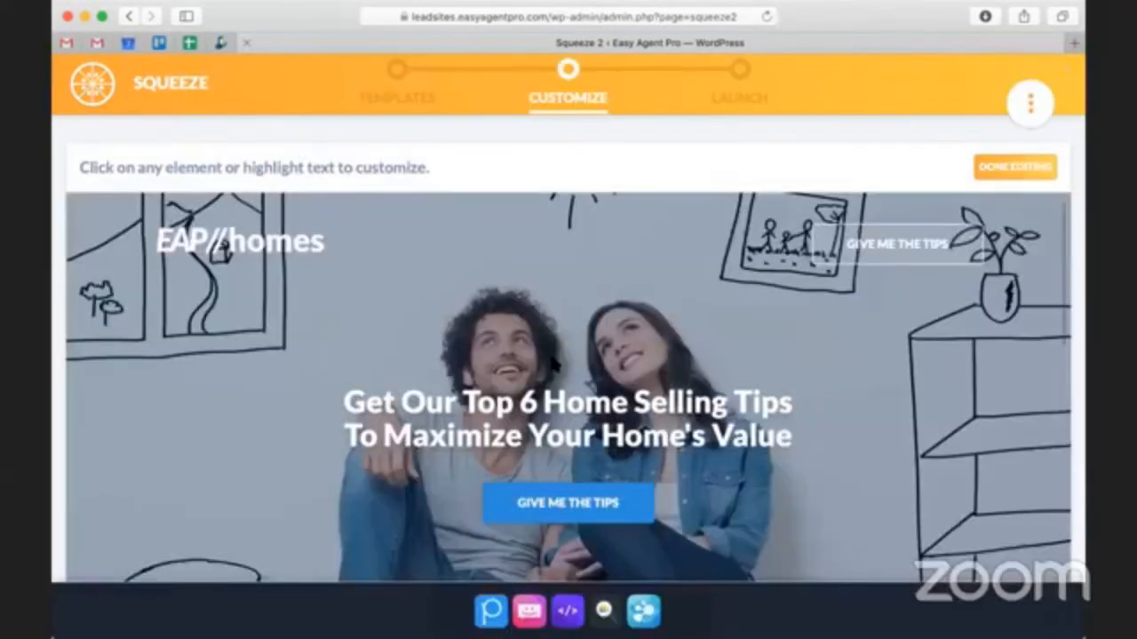
# - Look over the squeeze page's content and assign the "Home Selling Tips Summer Drip" path to it
pyautogui.scroll(-1, 552, 363)
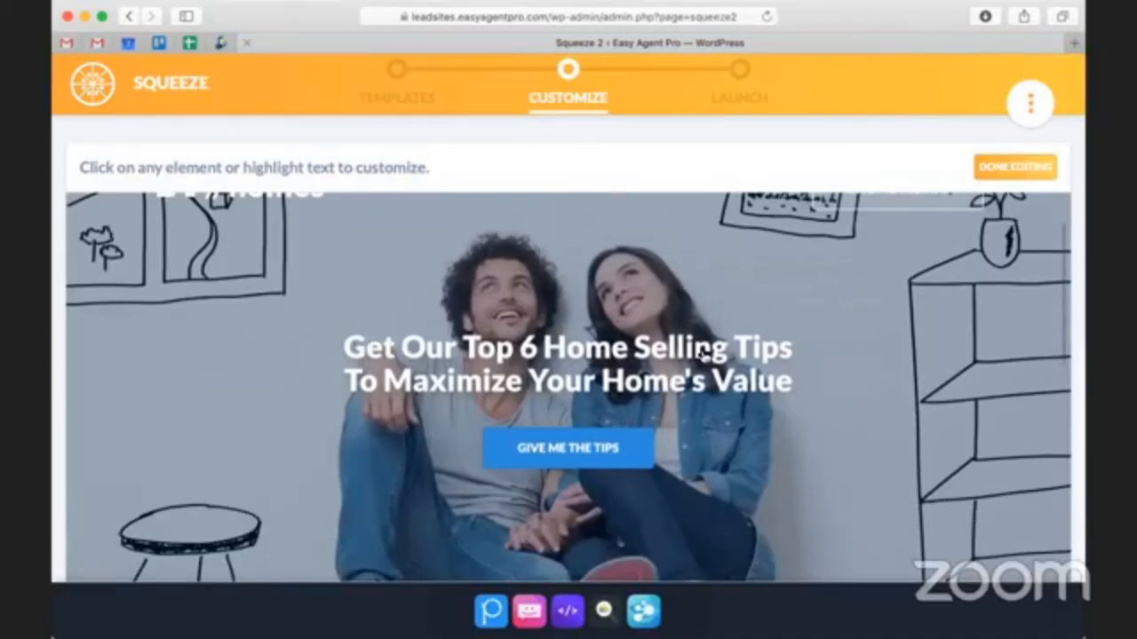
pyautogui.scroll(-6, 702, 355)
pyautogui.scroll(-3, 512, 337)
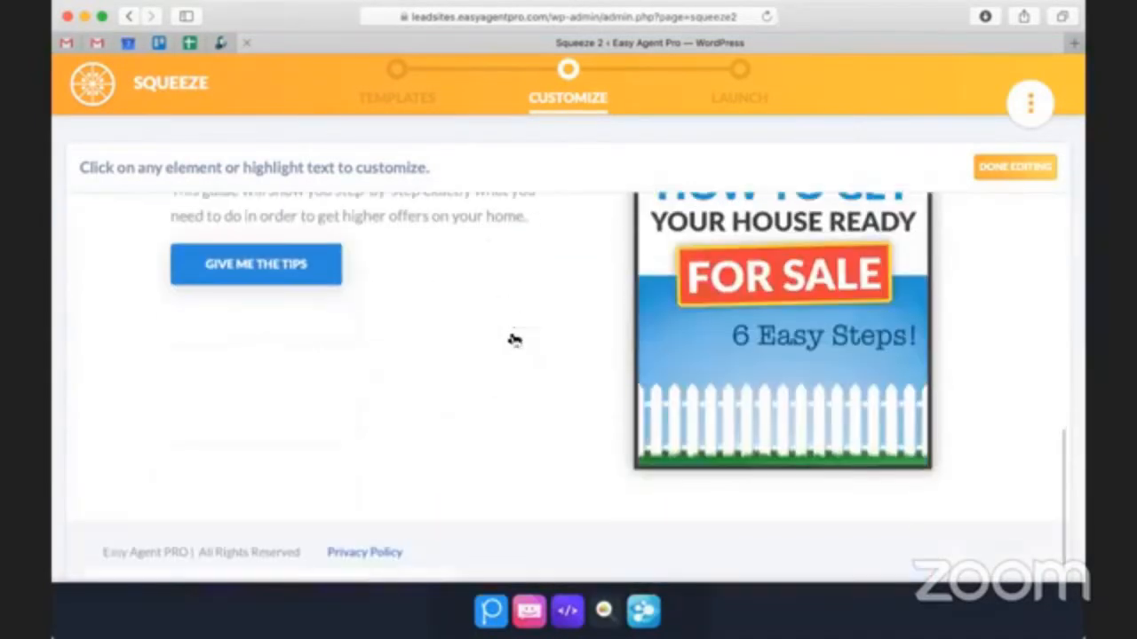
pyautogui.scroll(3, 579, 391)
pyautogui.scroll(10, 646, 382)
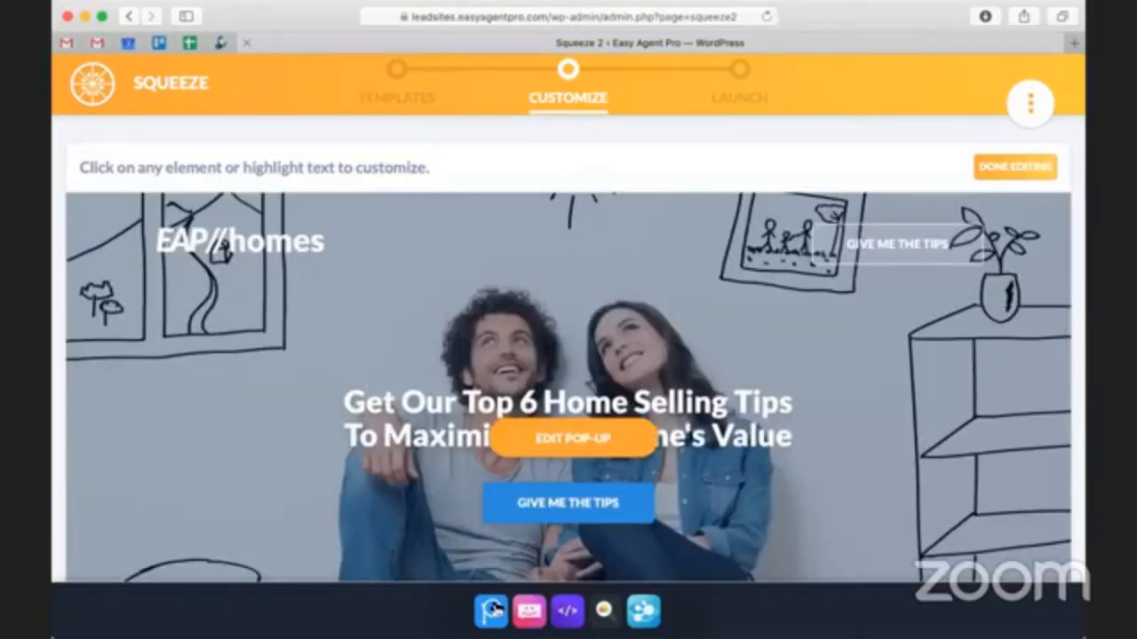
pyautogui.click(494, 609)
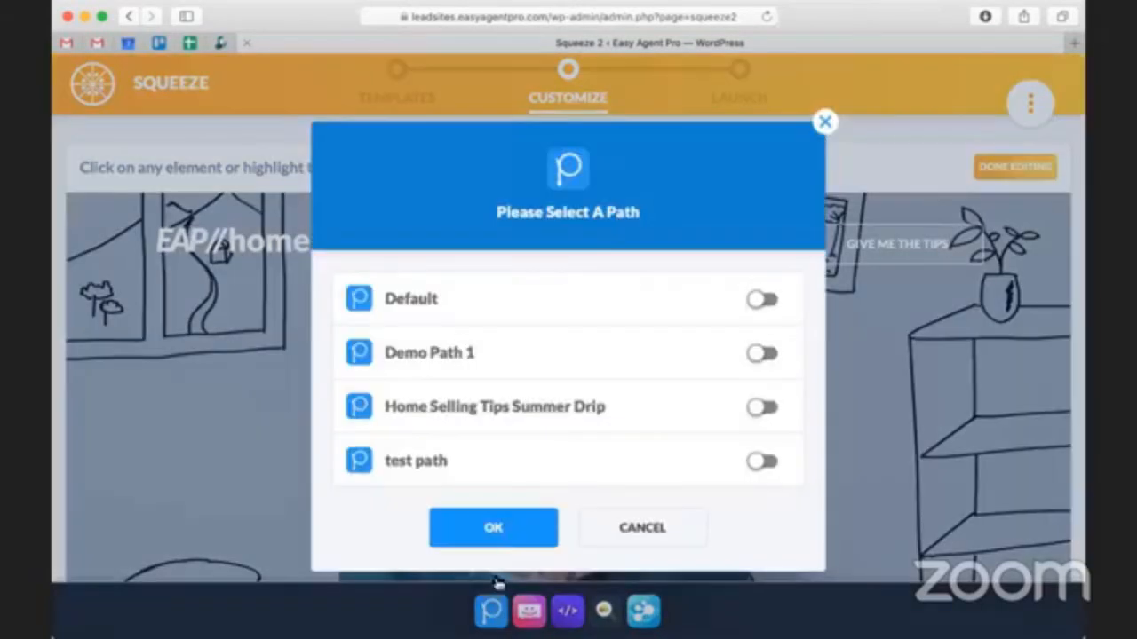
pyautogui.click(762, 409)
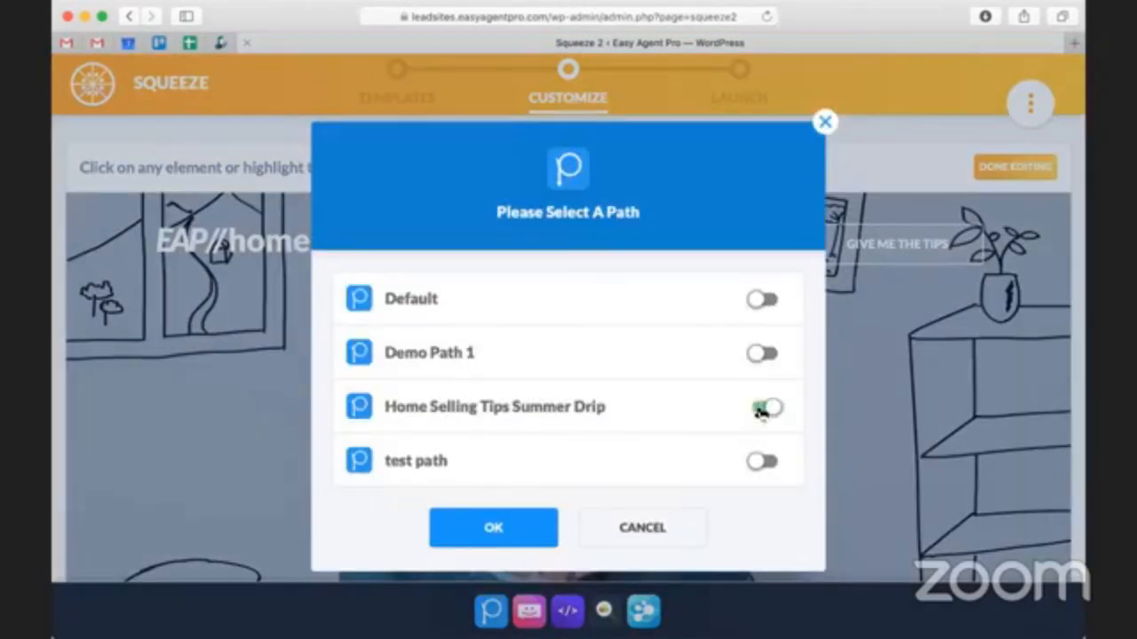
pyautogui.click(490, 531)
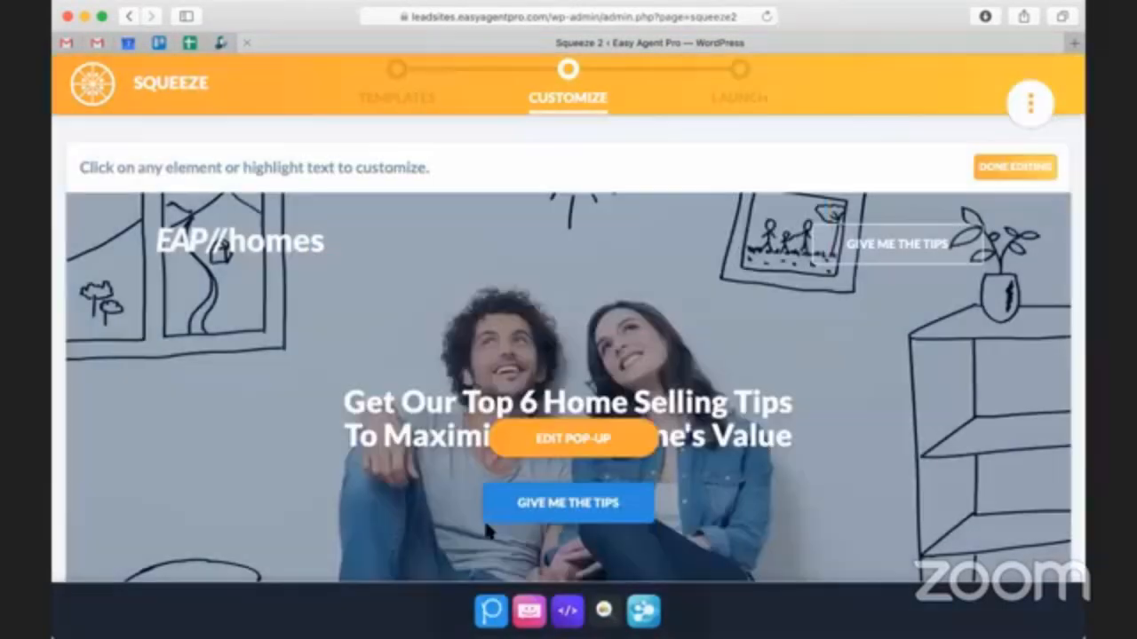
# - Enable the text message to the user and begin it with "Thank you so much for your interest! We are emailing you the tips now -"
pyautogui.click(526, 612)
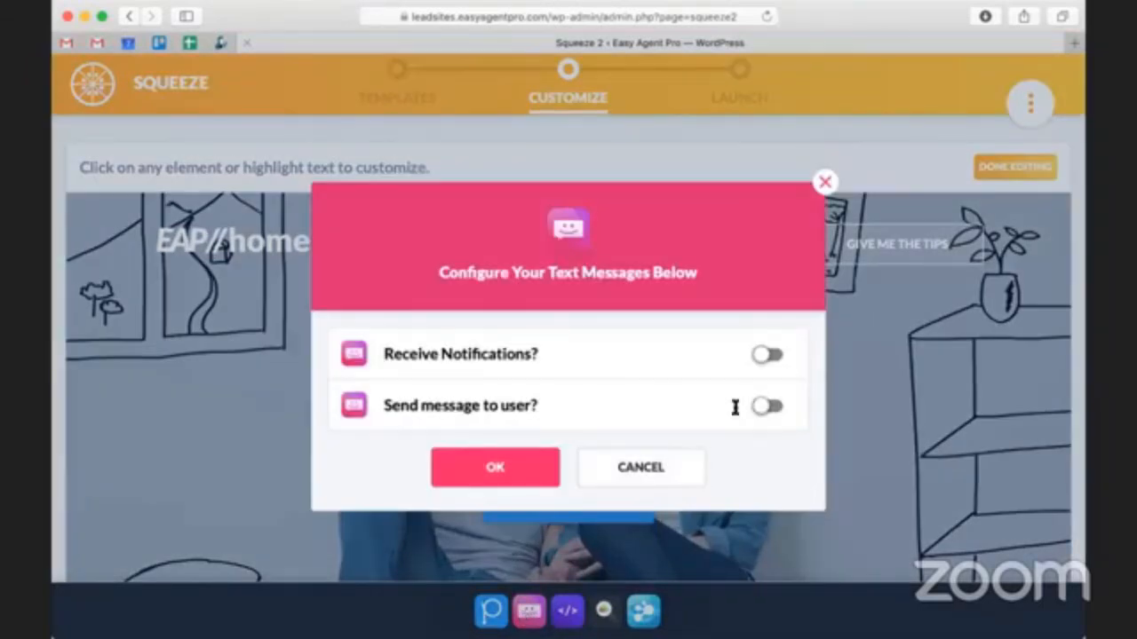
pyautogui.click(764, 404)
pyautogui.click(570, 429)
pyautogui.write('Thank ')
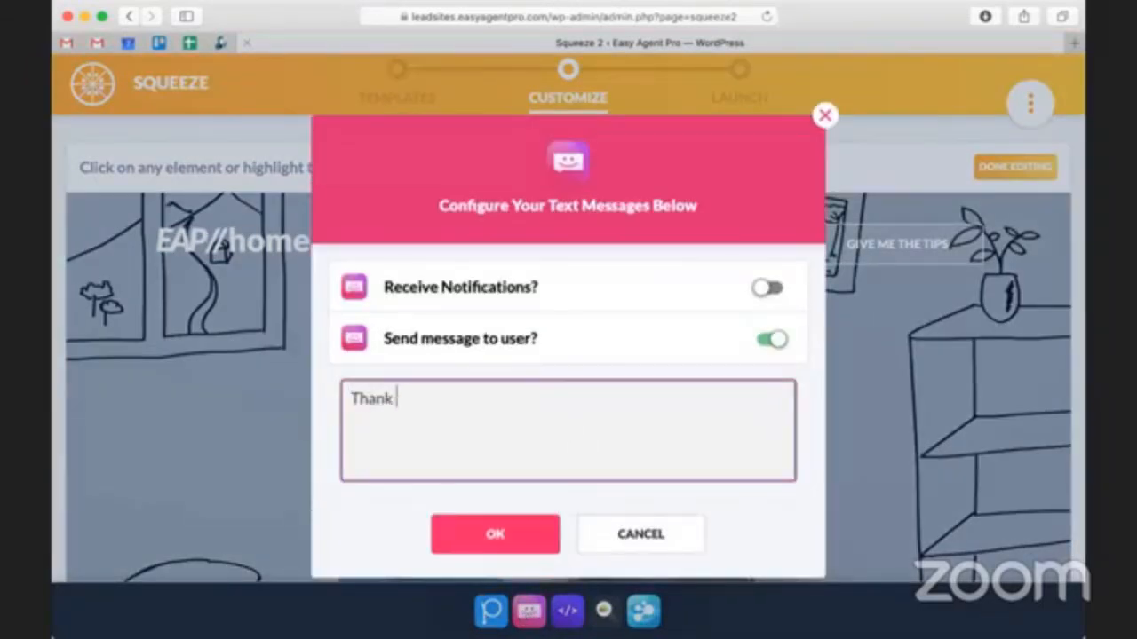
pyautogui.write('you so much for your ')
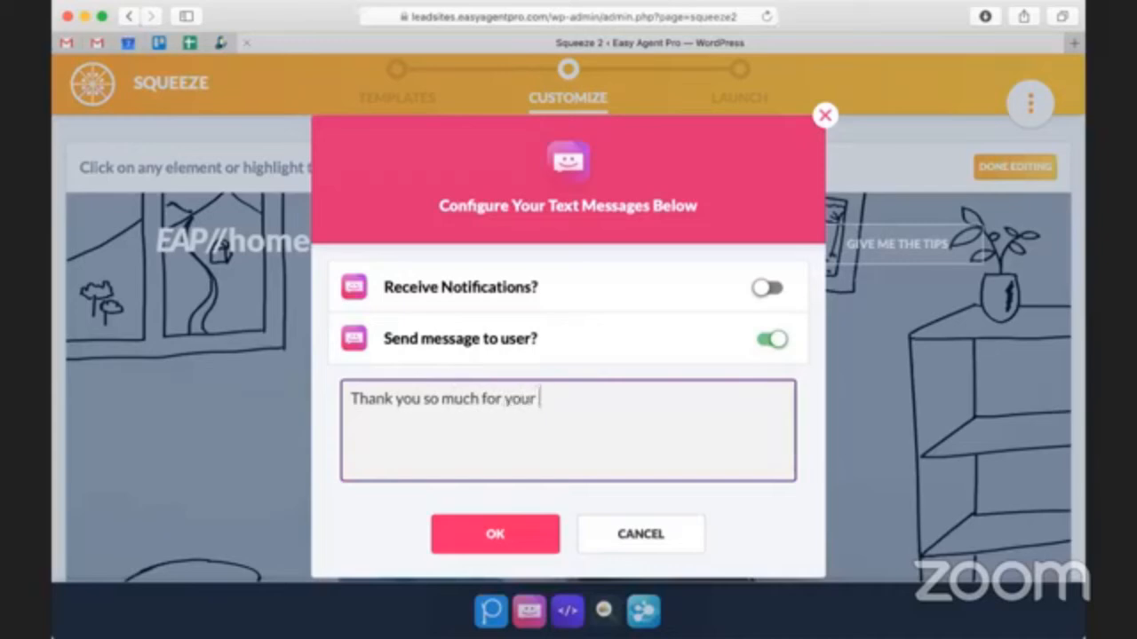
pyautogui.write('interest! We are e')
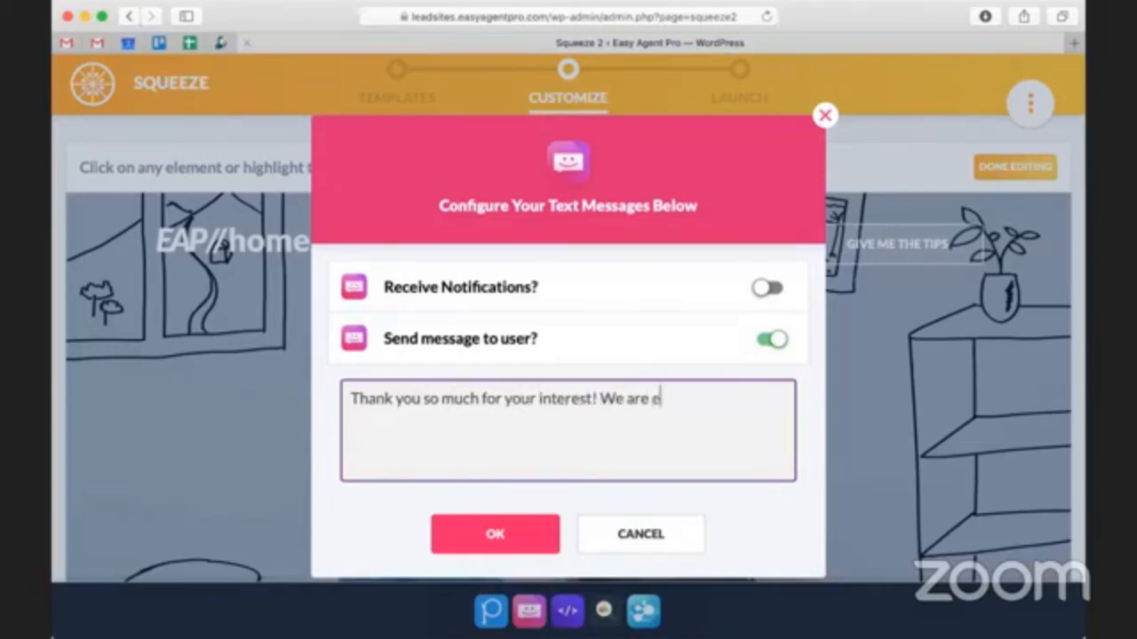
pyautogui.write('mailing you the ')
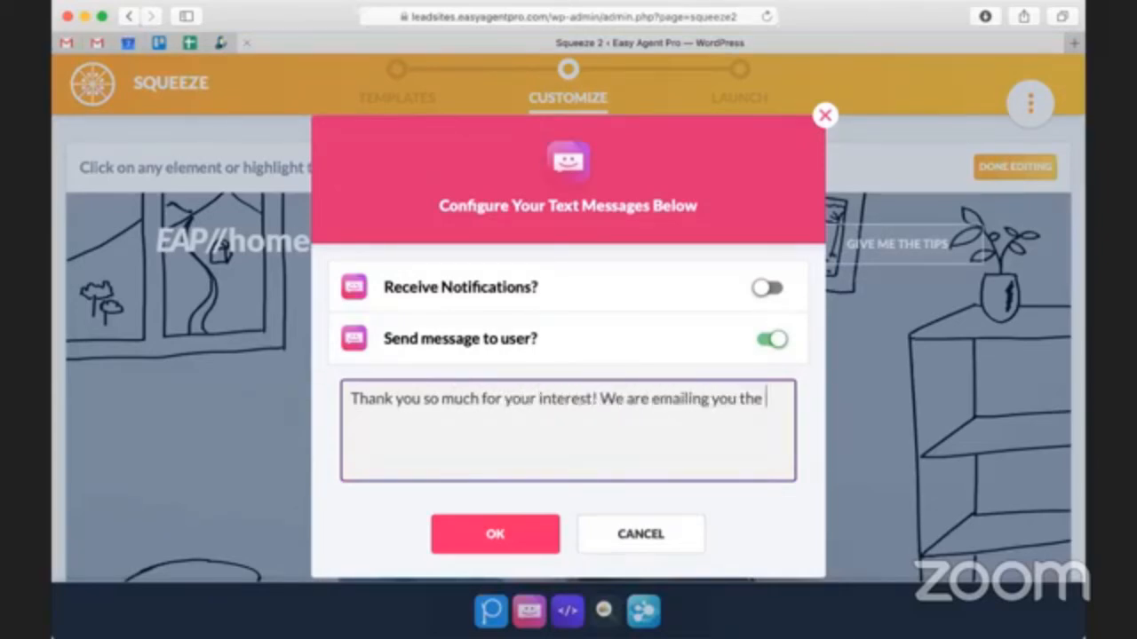
pyautogui.write('tips now ')
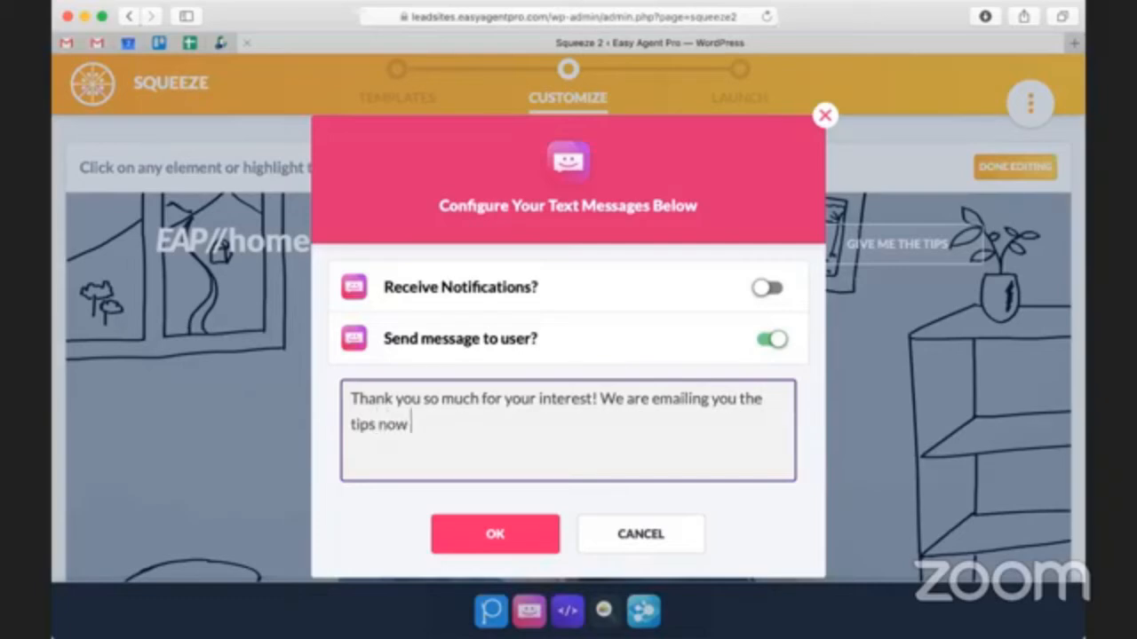
pyautogui.write('- let me kn')
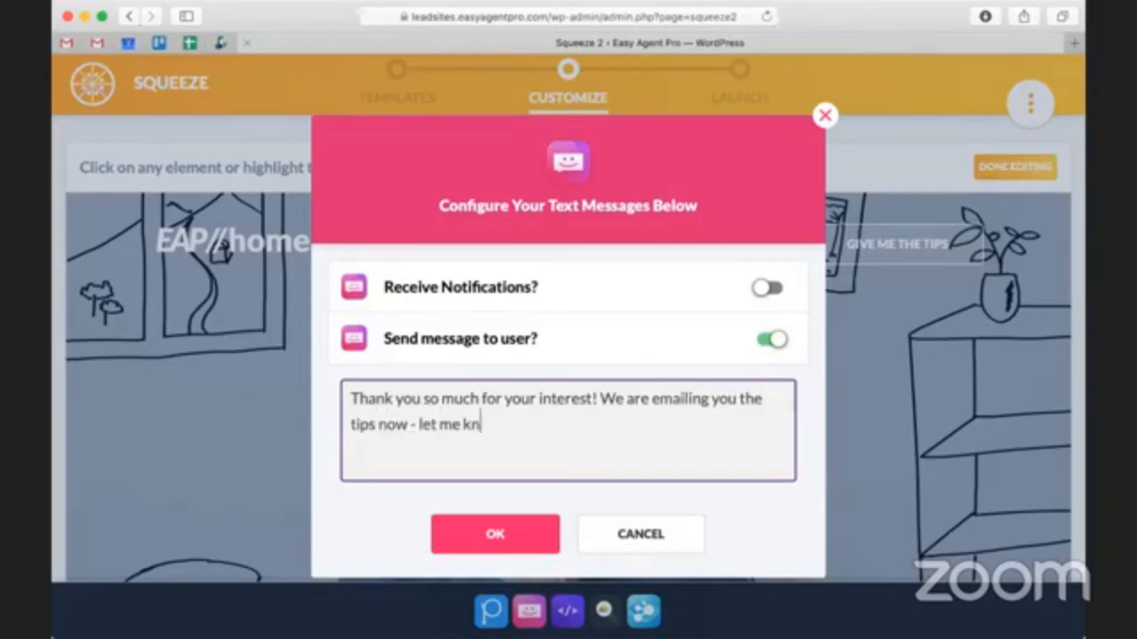
# - Complete the text message with "let me know if you have any other questions -" and the contact phone number, and confirm it
pyautogui.write('ow if you have any o')
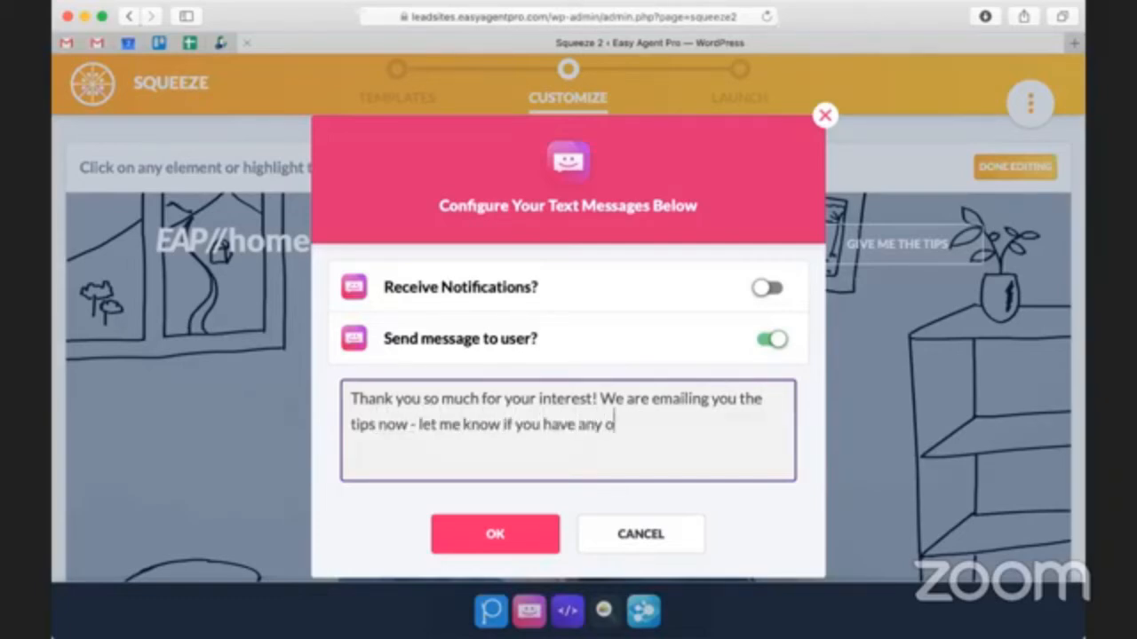
pyautogui.write('ther questions - ')
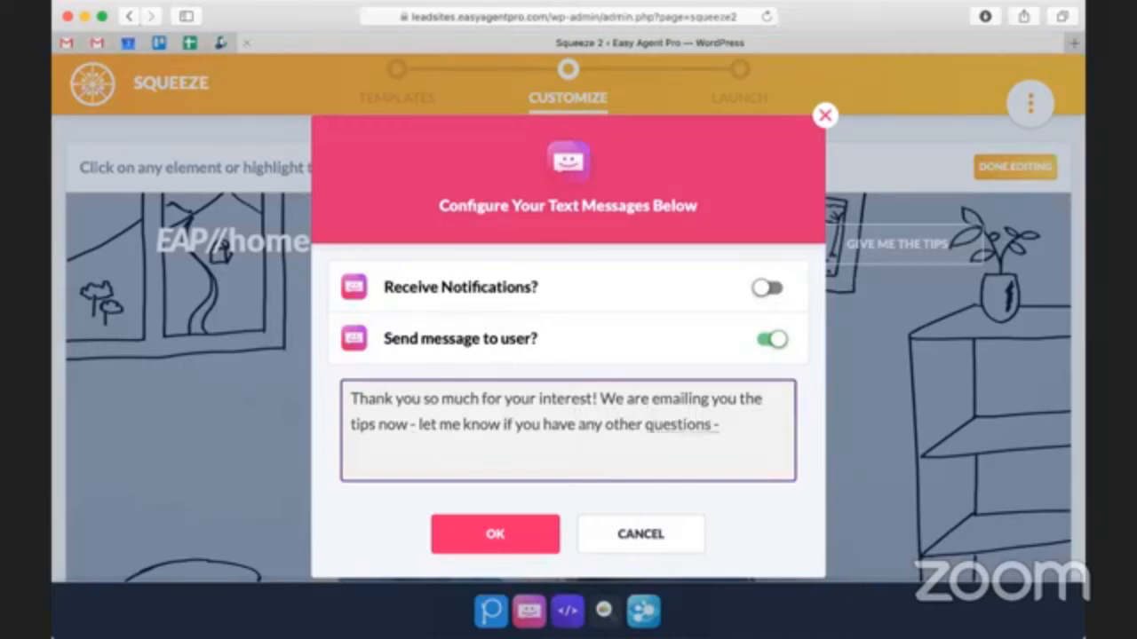
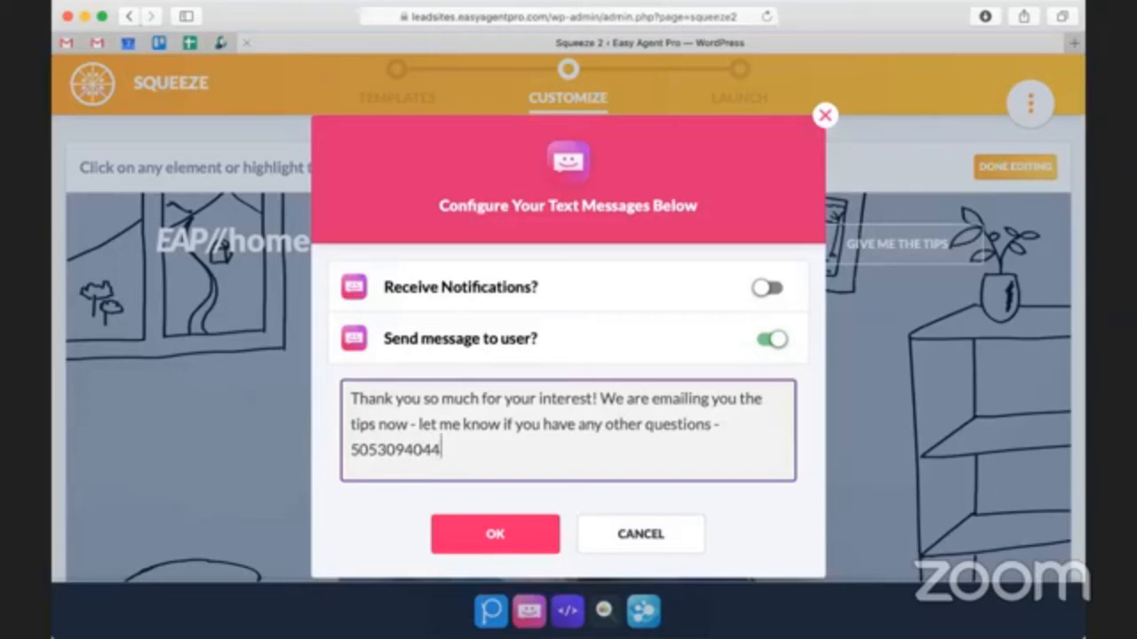
pyautogui.click(515, 537)
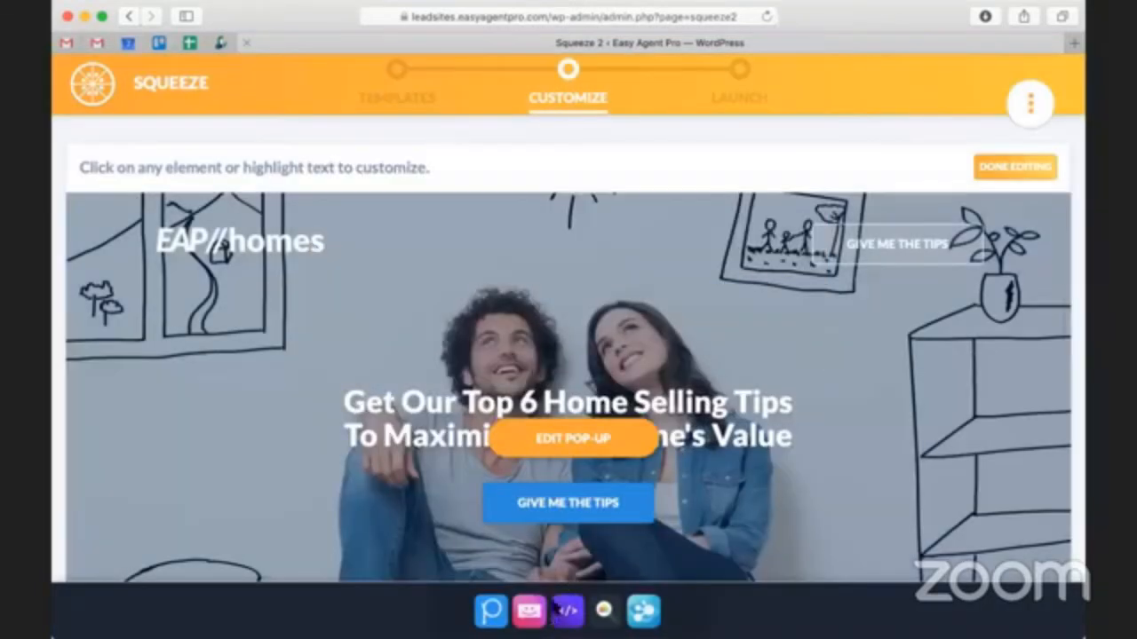
# - Finish editing the squeeze page and launch it with the default Thank You page for leads
pyautogui.scroll(-2, 936, 402)
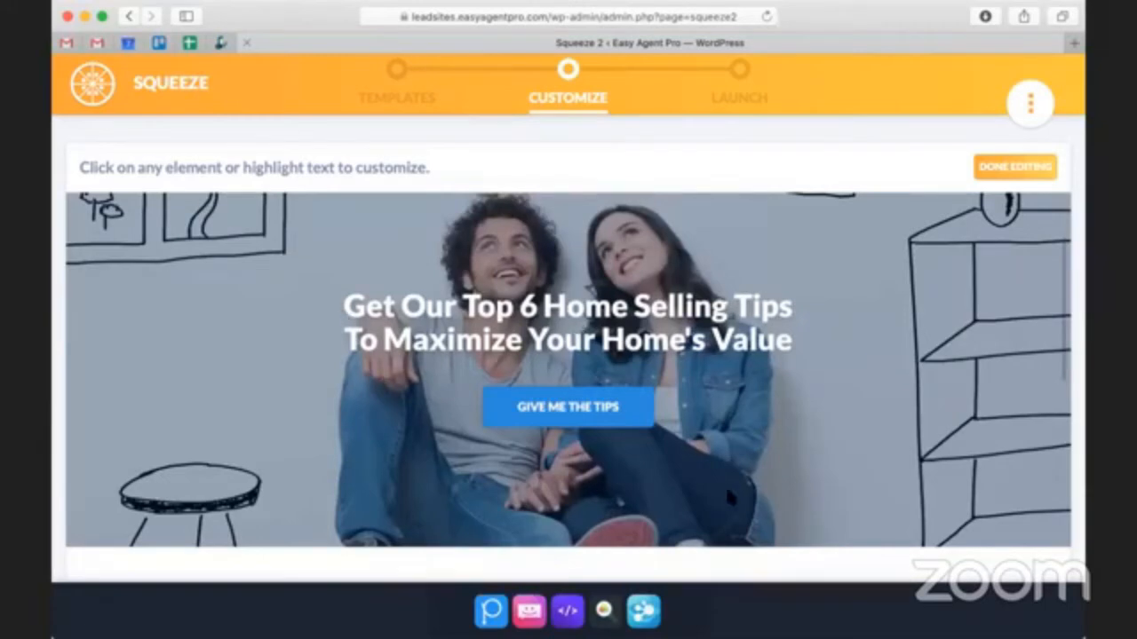
pyautogui.click(1009, 169)
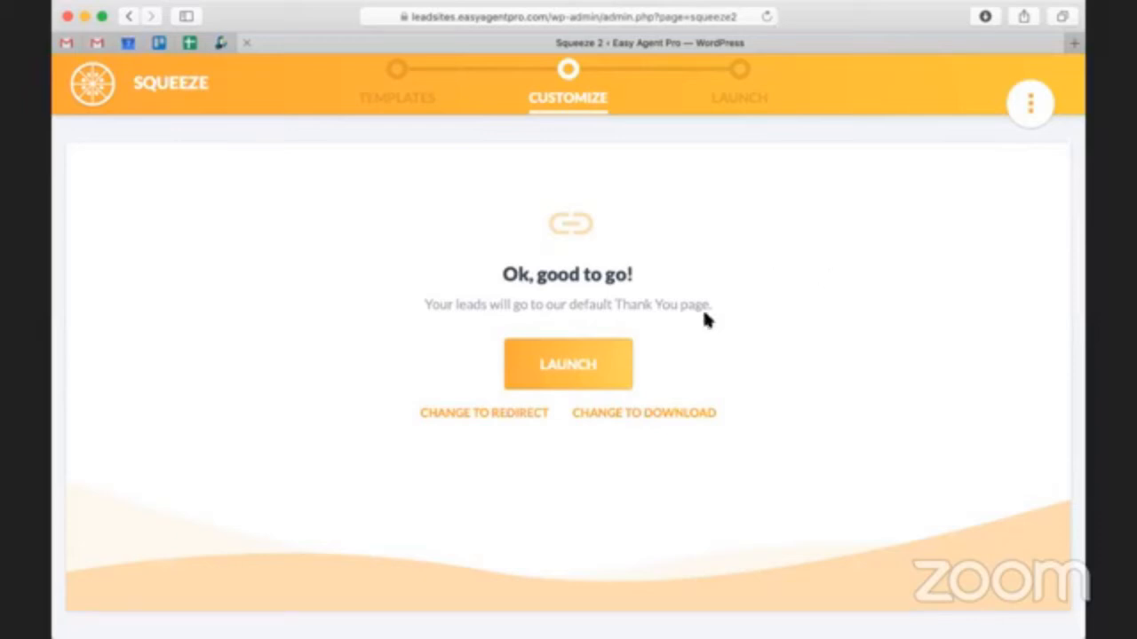
pyautogui.click(590, 375)
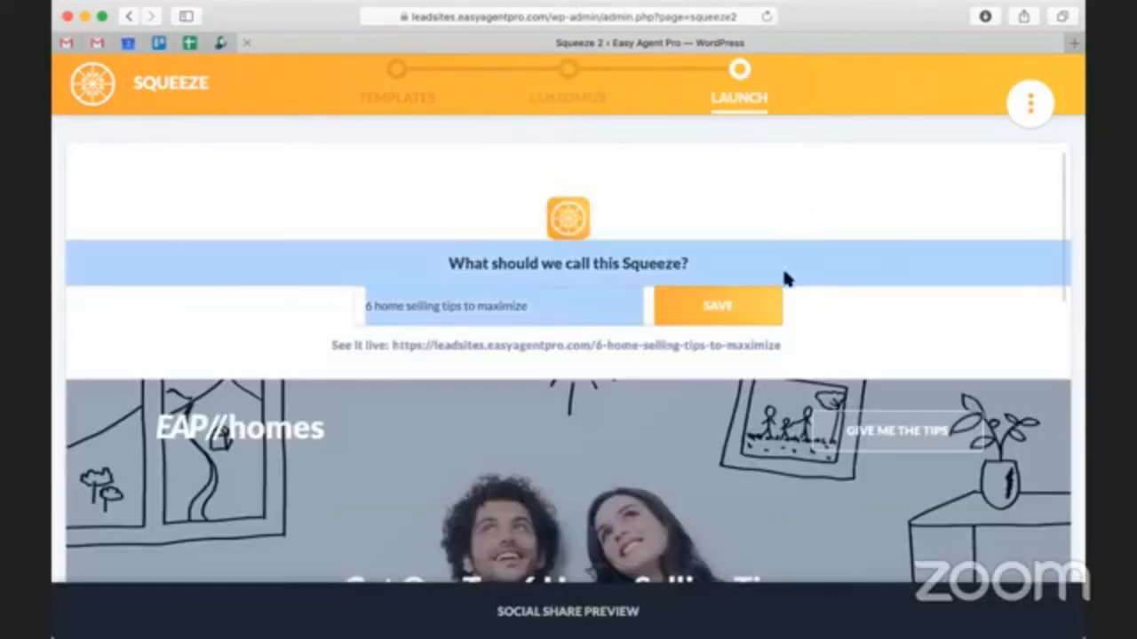
# - Rename the squeeze page "6 home selling tips to maximize summer tips" and save it
pyautogui.click(548, 304)
pyautogui.write('summer tips')
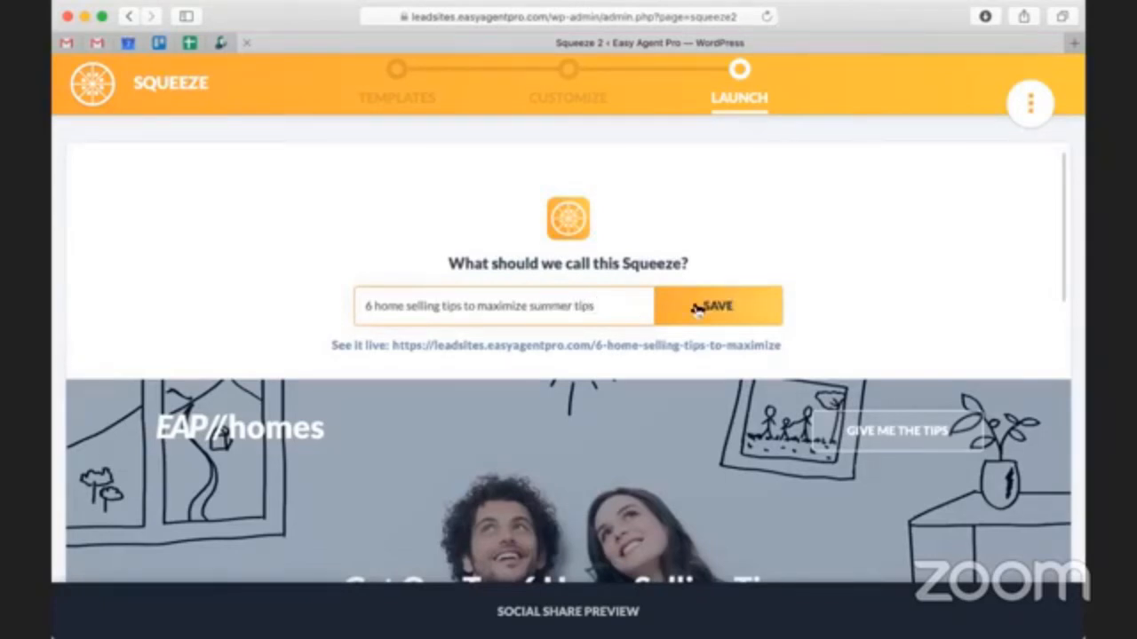
pyautogui.click(697, 308)
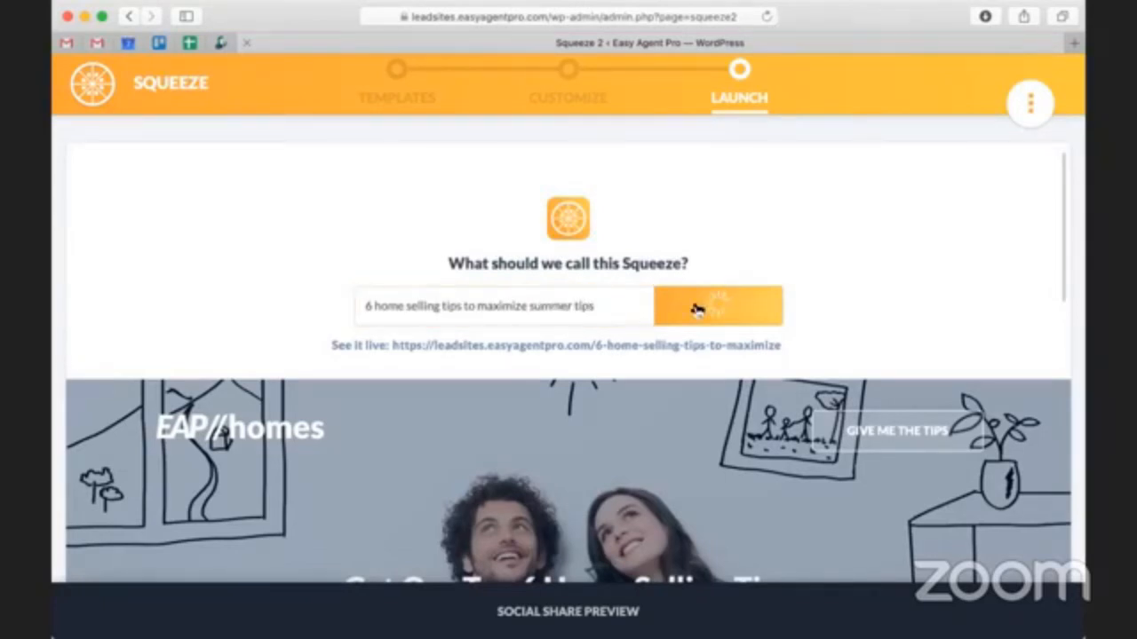
# - Open the live home selling tips squeeze page and look over how it appears to visitors
pyautogui.click(696, 352)
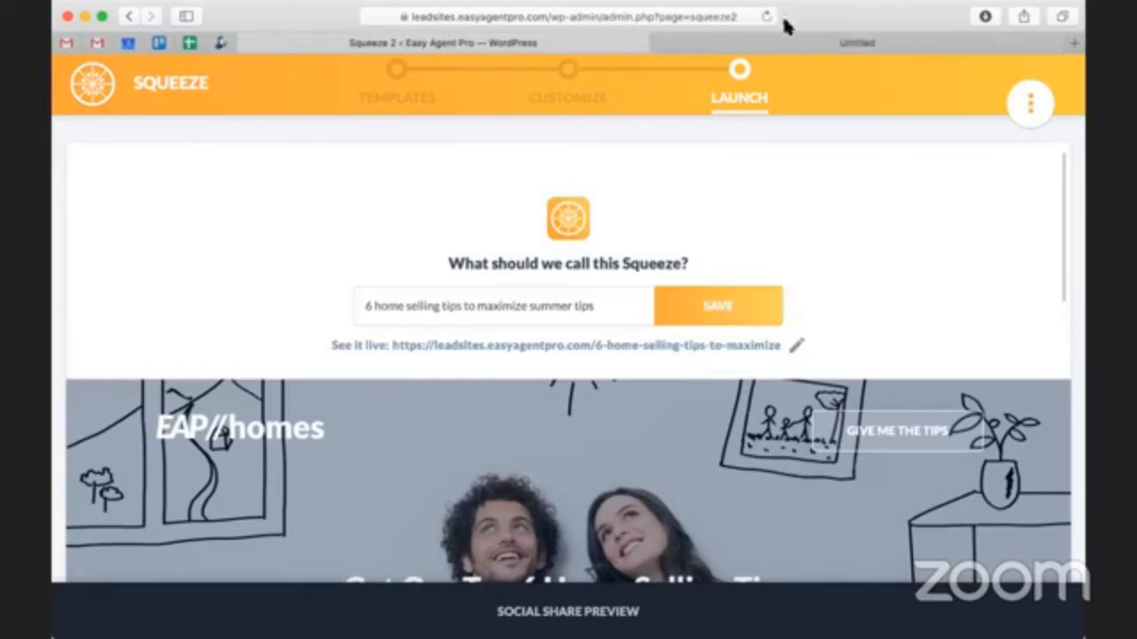
pyautogui.click(797, 42)
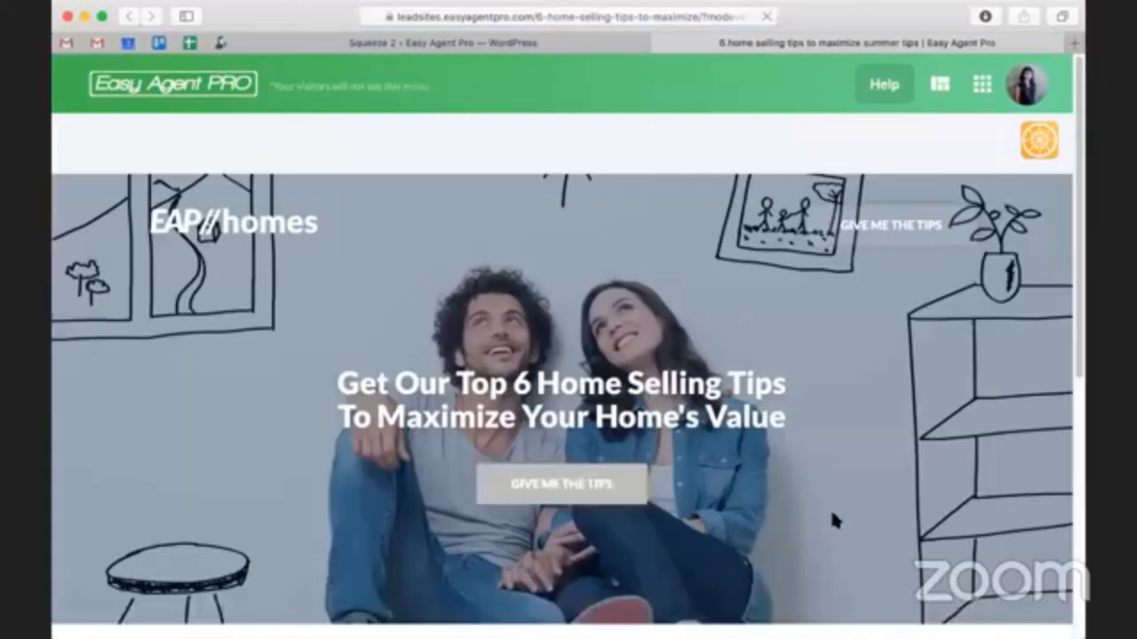
pyautogui.scroll(-1, 583, 388)
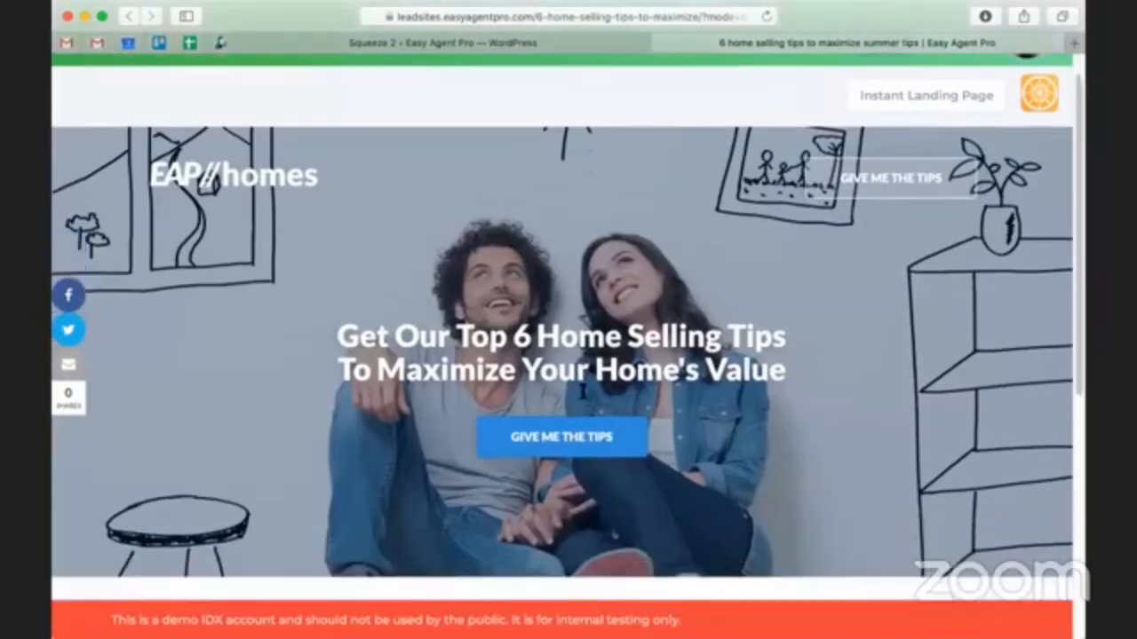
pyautogui.scroll(1, 583, 388)
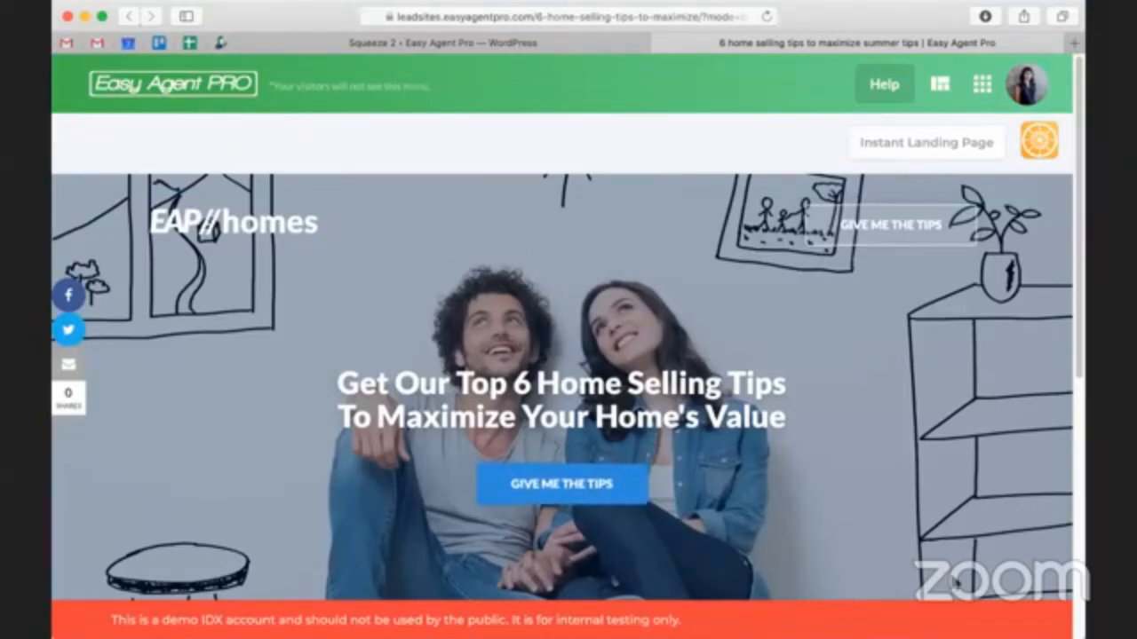
# - Open the "Give me the tips" sign-up form and enter the test lead's first name, last name and email address
pyautogui.click(545, 491)
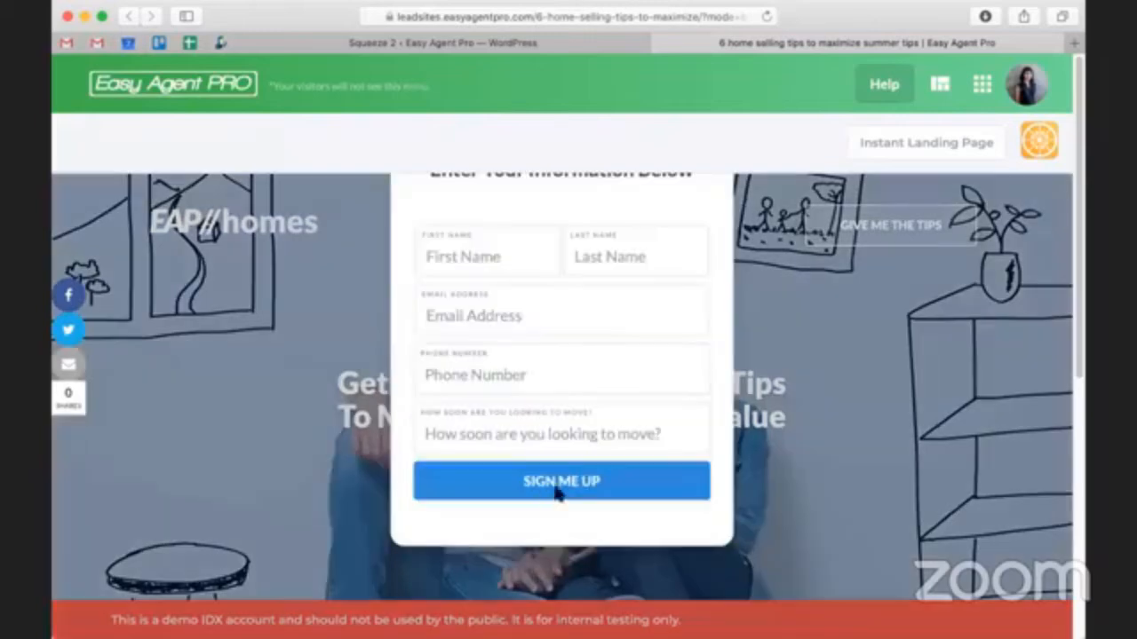
pyautogui.click(475, 265)
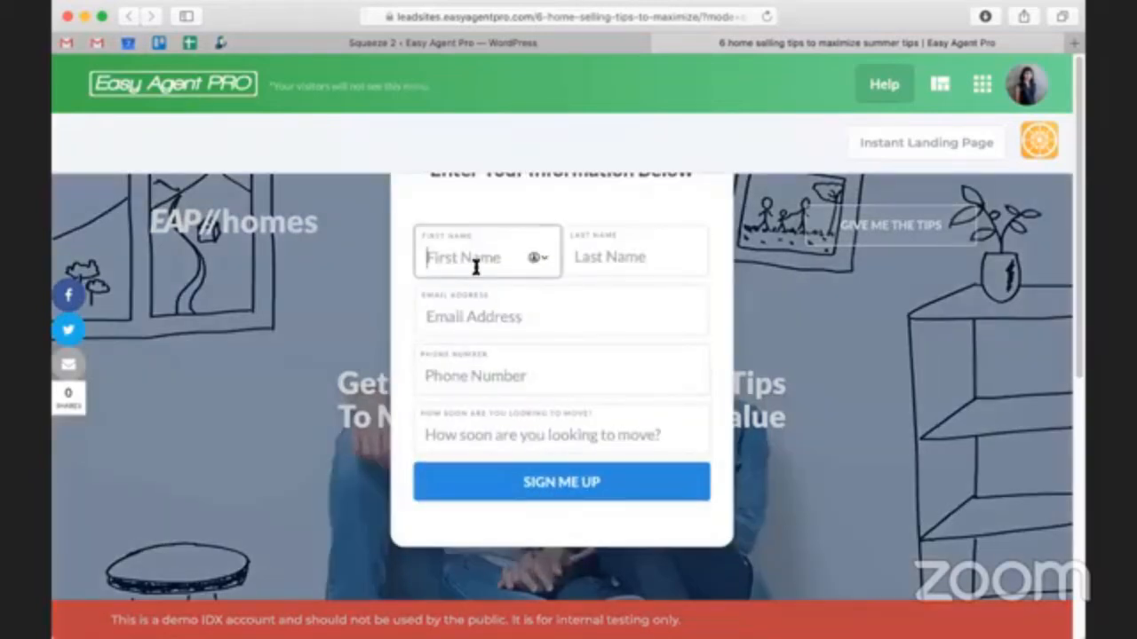
pyautogui.press('Tab')
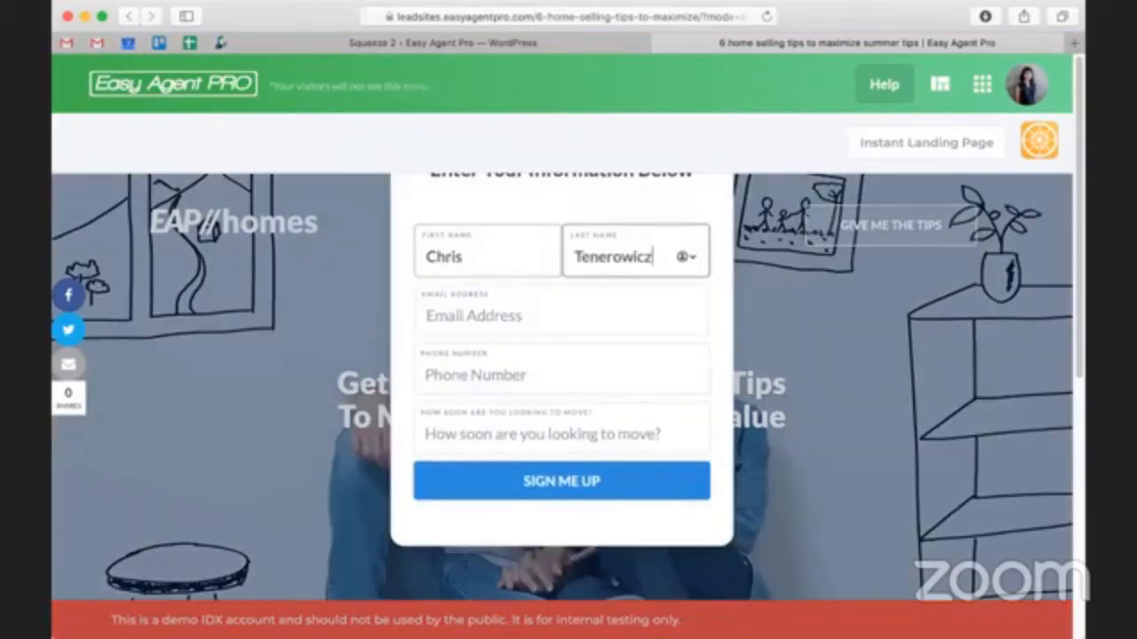
pyautogui.press('Tab')
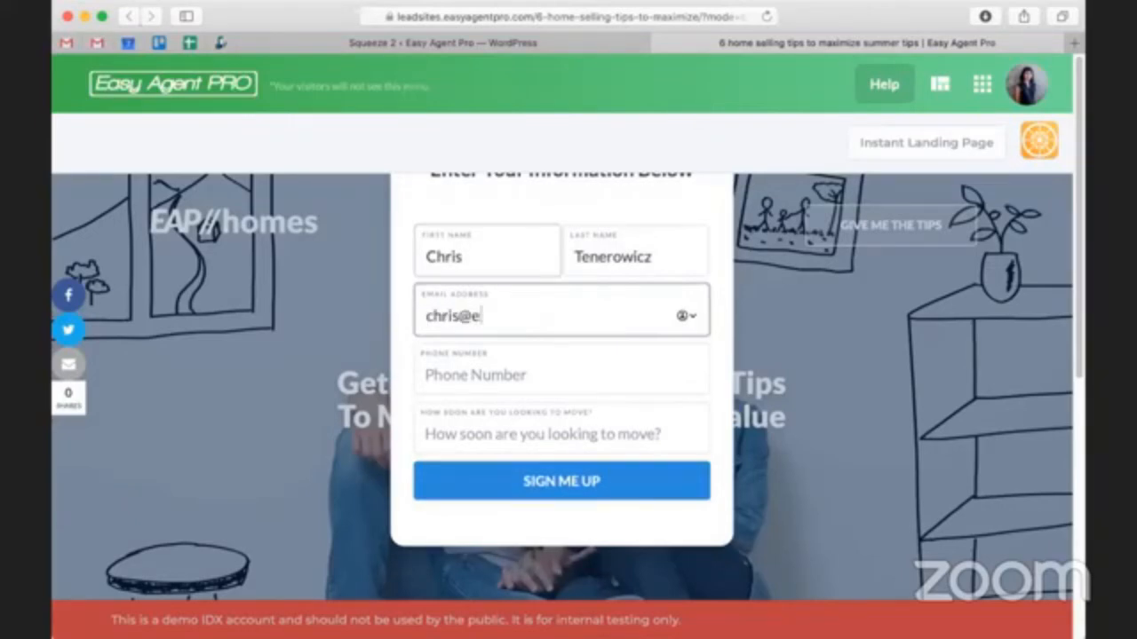
pyautogui.press('Tab')
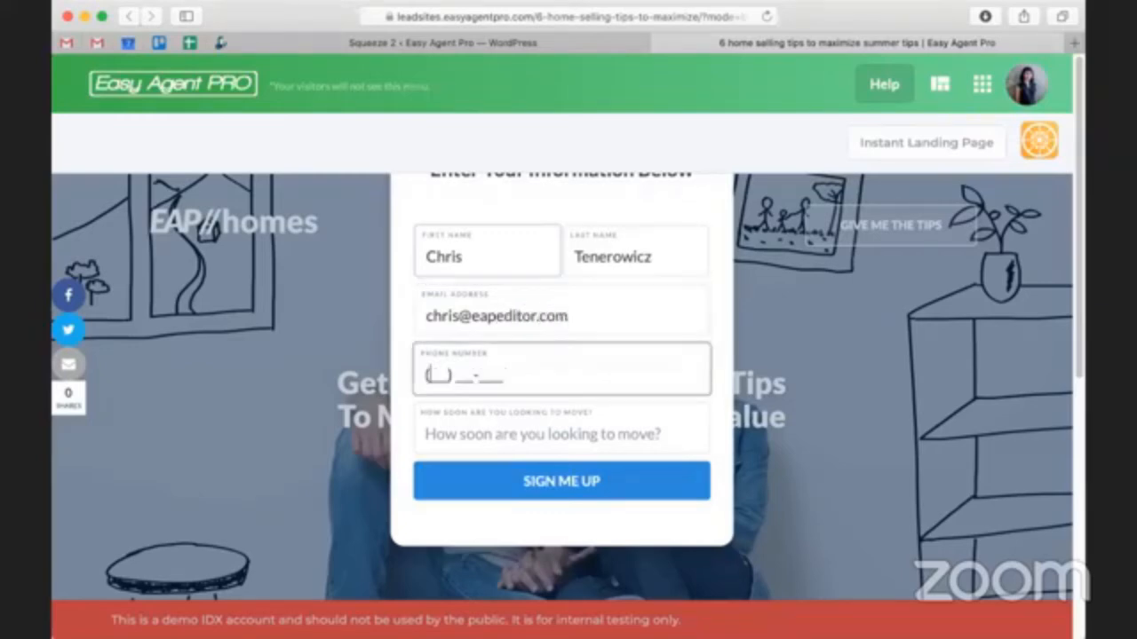
# - Enter the phone number, answer the moving timeframe question with "Test Lead", and submit the sign-up form
pyautogui.press('Tab')
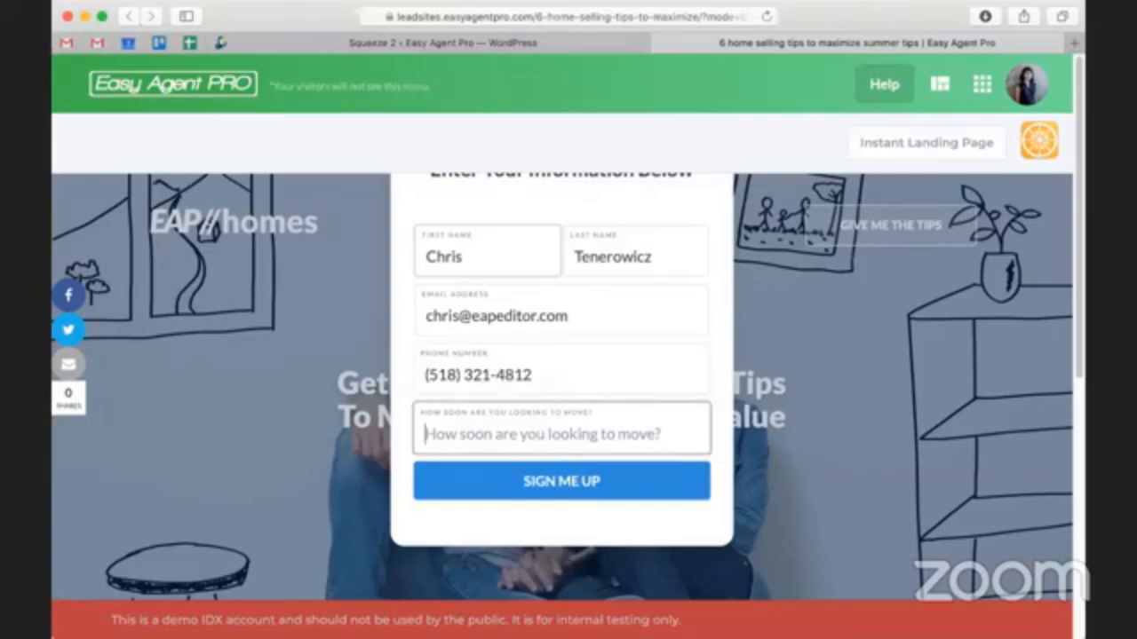
pyautogui.write('Test Lead')
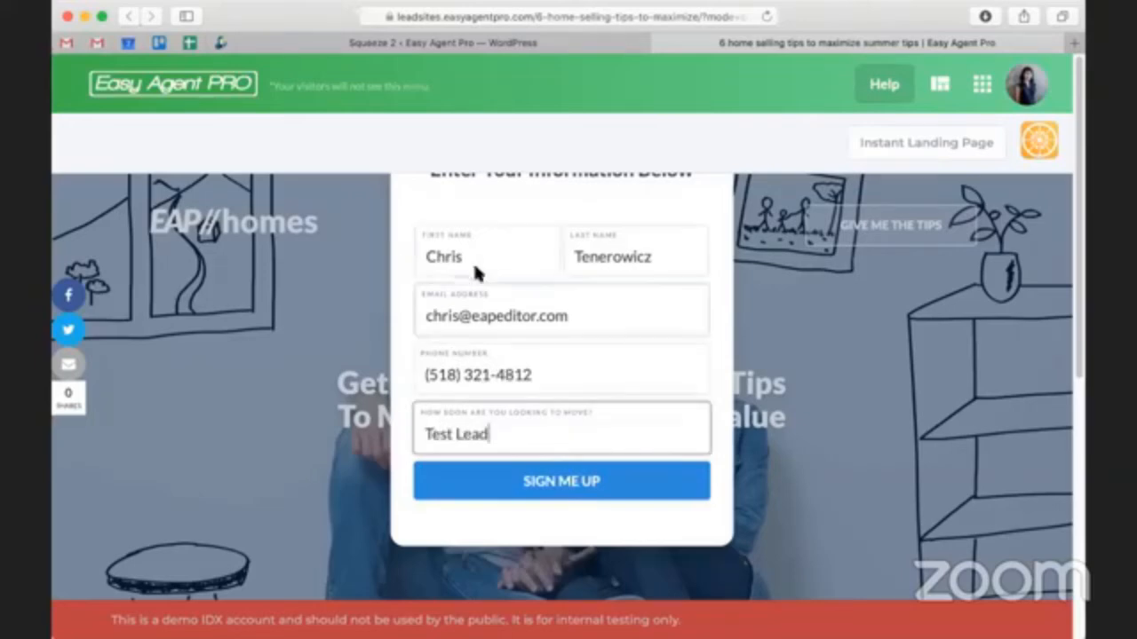
pyautogui.click(560, 479)
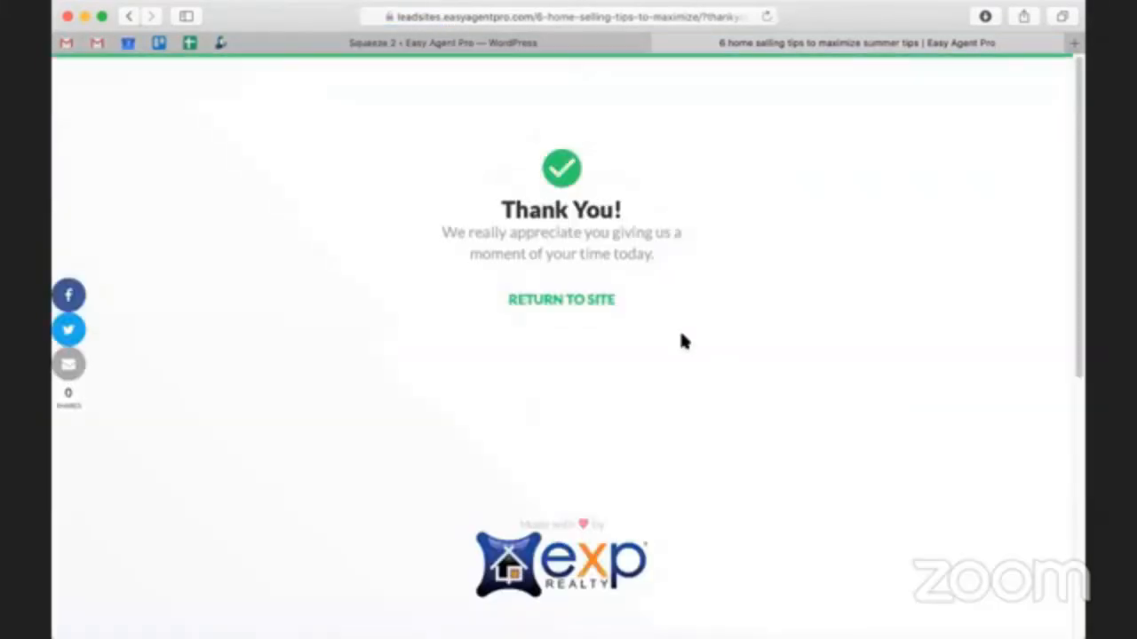
# - Return from the Thank You page to the site, open the CRM leads table, and refresh the list
pyautogui.click(572, 309)
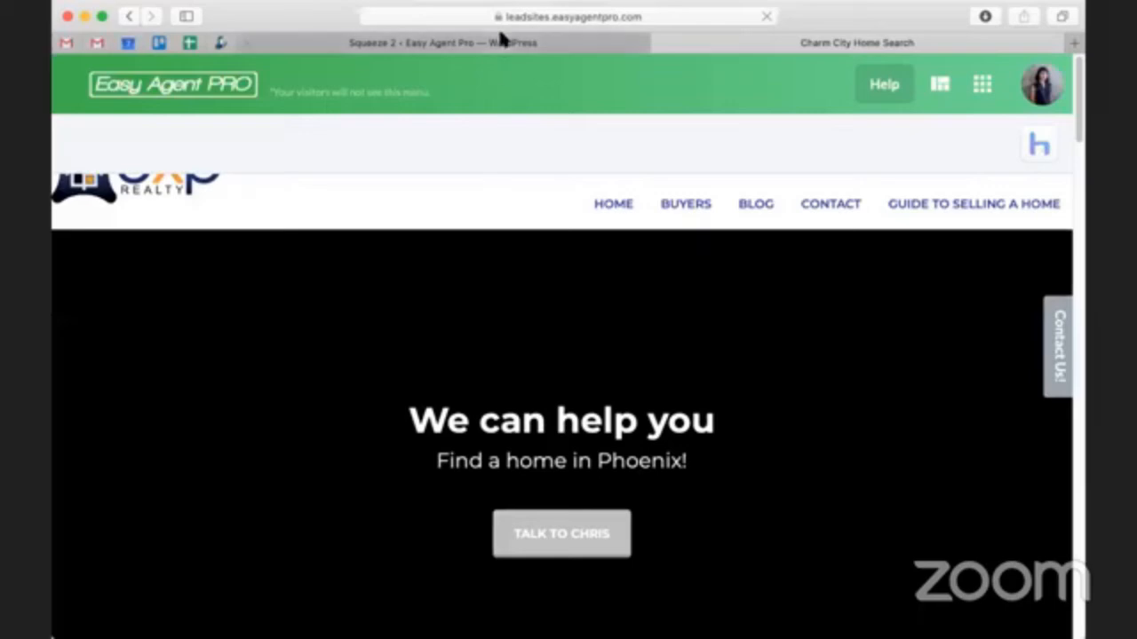
pyautogui.click(498, 42)
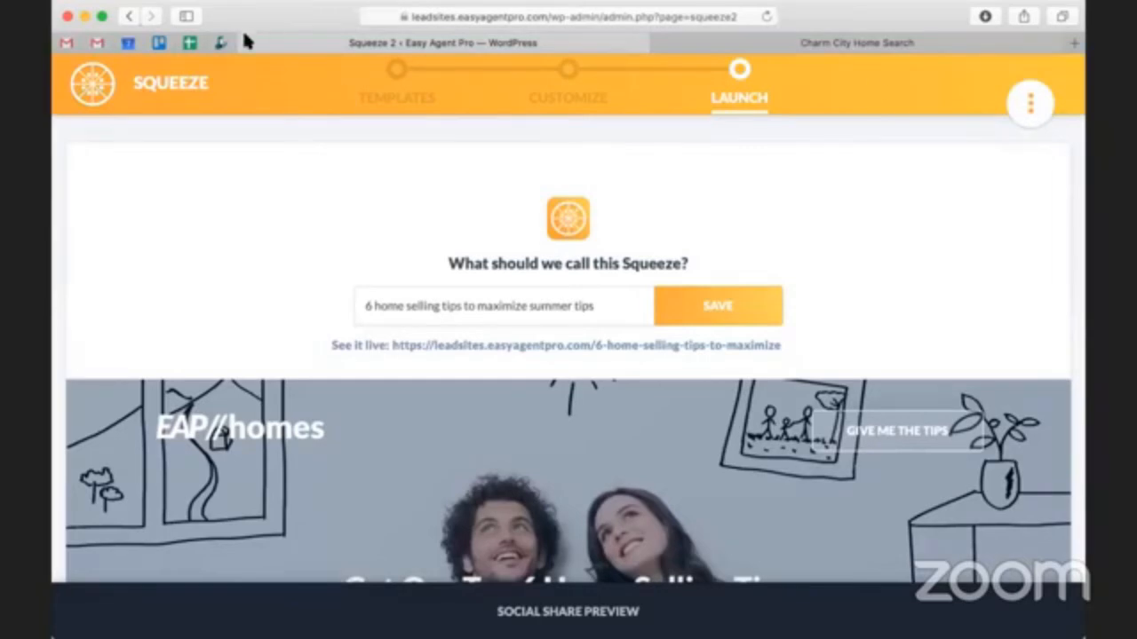
pyautogui.click(945, 48)
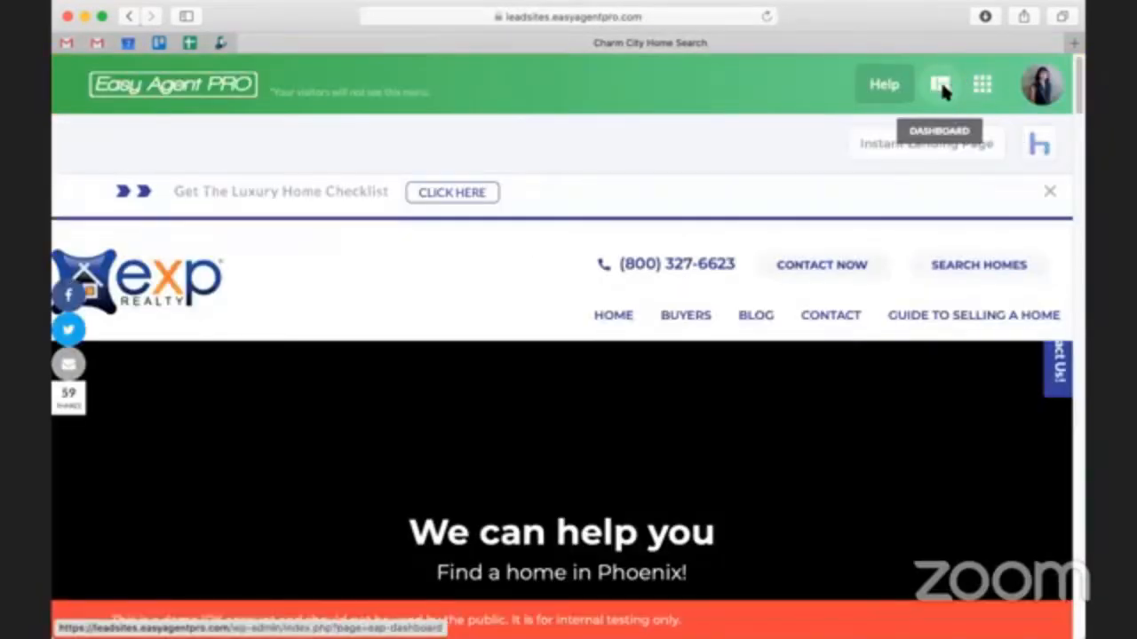
pyautogui.click(942, 86)
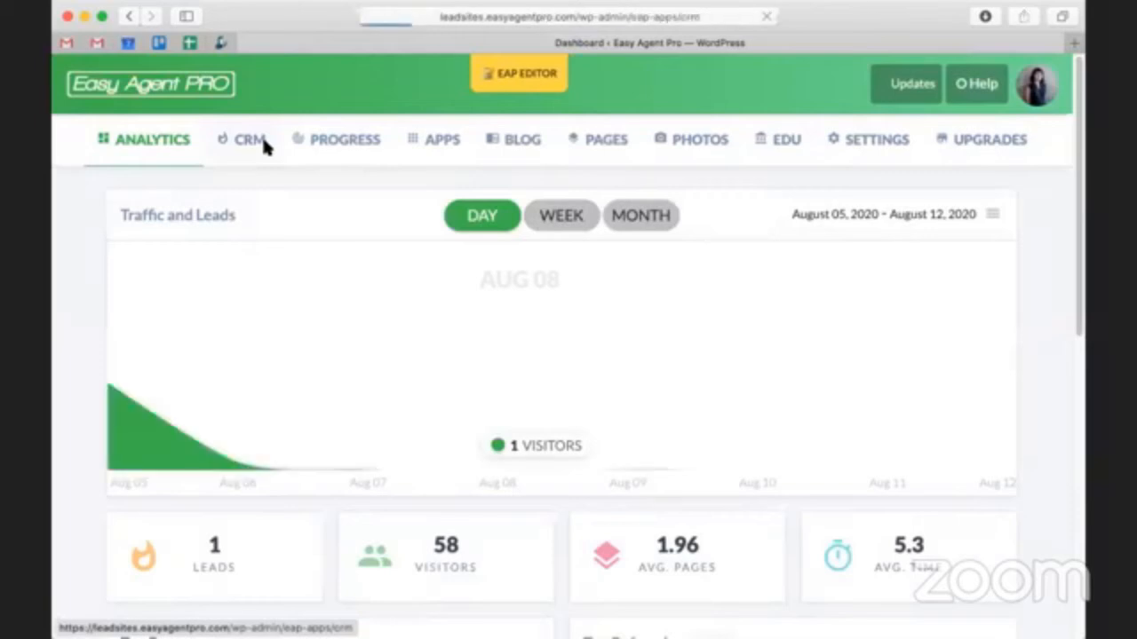
pyautogui.click(263, 142)
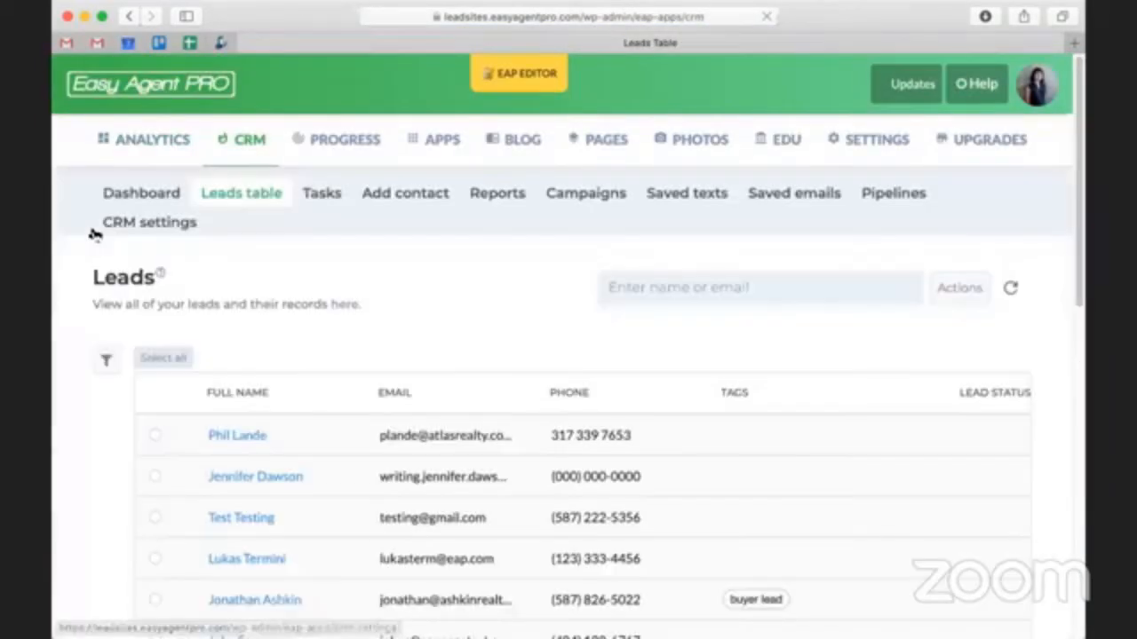
pyautogui.scroll(-1, 1066, 355)
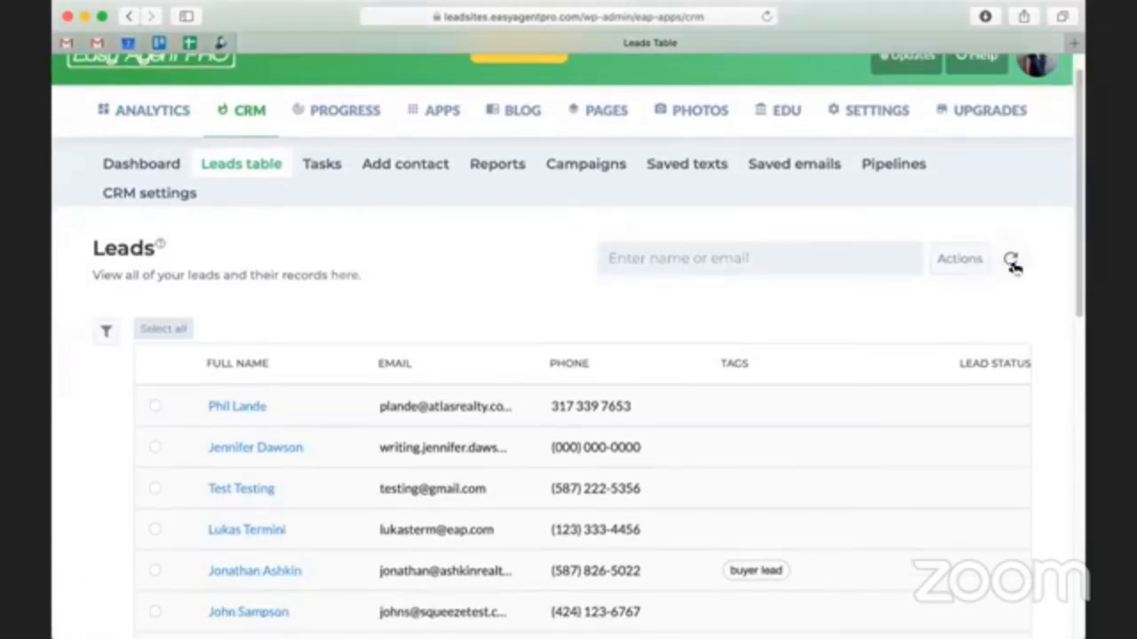
pyautogui.click(1011, 260)
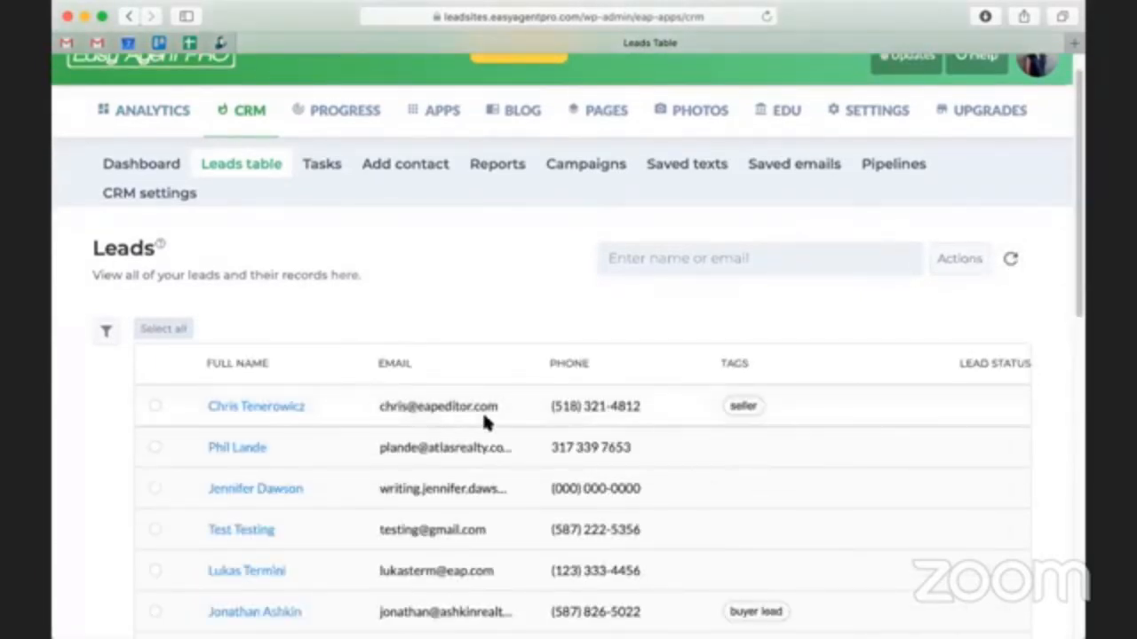
# - Check the tag and email address of the newly submitted test lead in the leads table
pyautogui.moveTo(757, 402); pyautogui.dragTo(724, 406)
pyautogui.click(726, 410)
pyautogui.moveTo(479, 405); pyautogui.dragTo(380, 400)
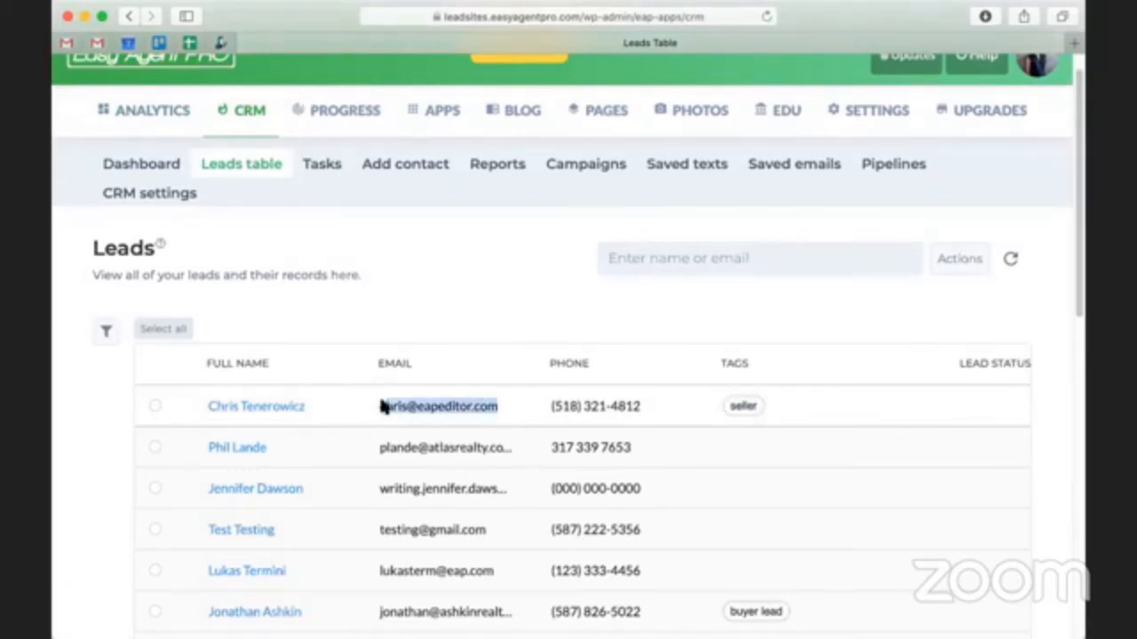
pyautogui.click(325, 403)
# - Open the test lead's record and review the form submission's source and message
pyautogui.click(253, 406)
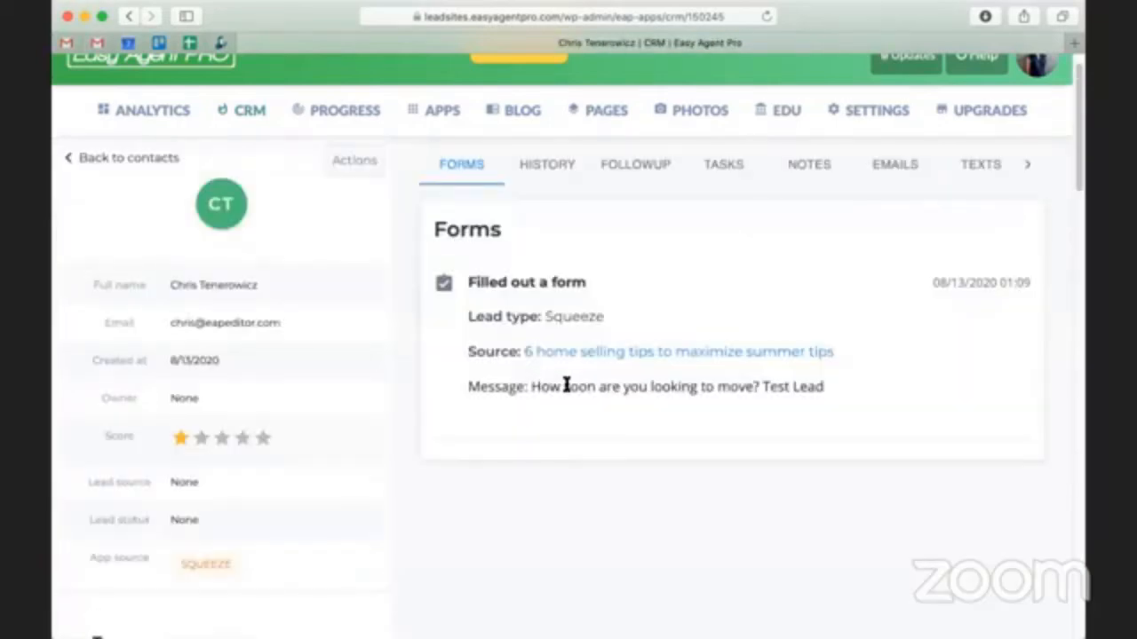
pyautogui.moveTo(563, 390); pyautogui.dragTo(759, 400)
pyautogui.click(759, 400)
# - Examine the "Thanks for your interest!" email sent to the test lead, including its body and delivery analytics
pyautogui.click(903, 168)
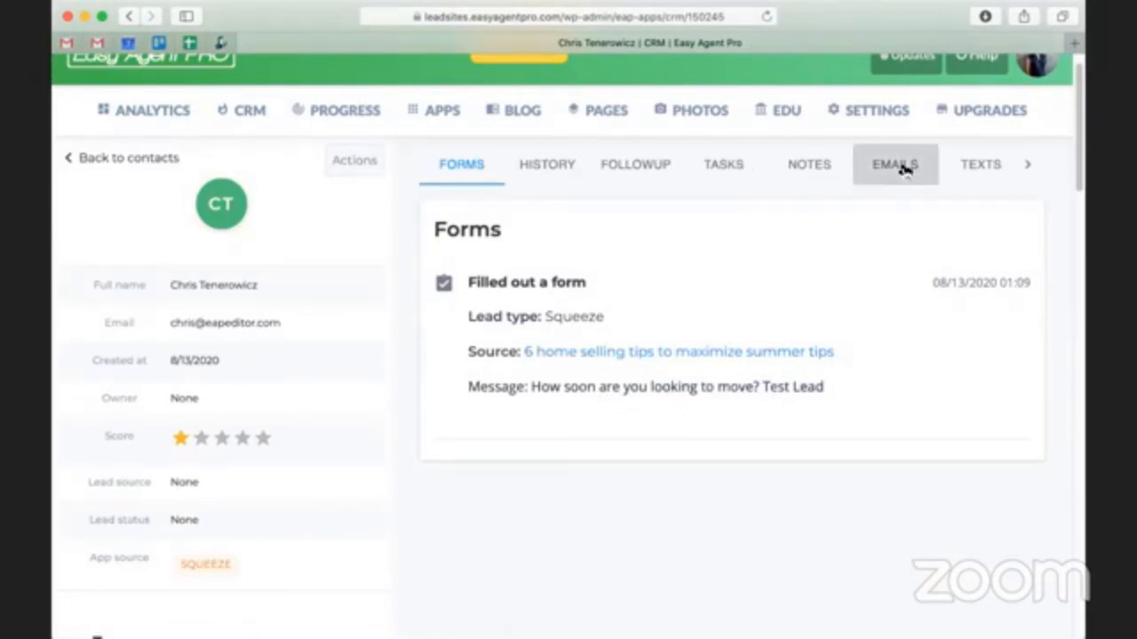
pyautogui.scroll(-3, 848, 307)
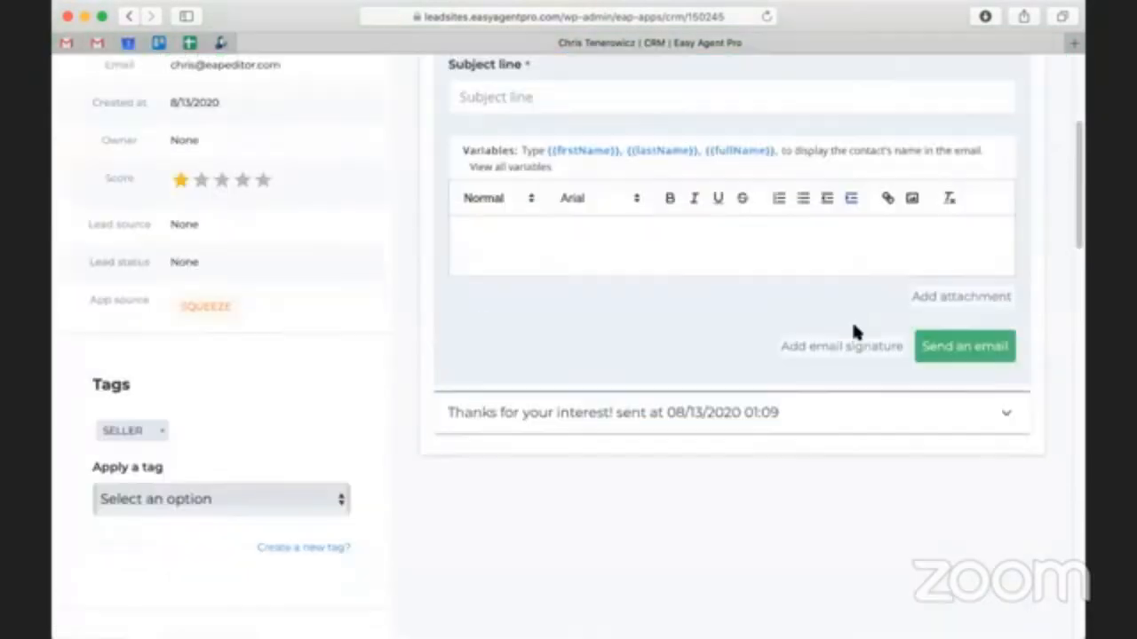
pyautogui.click(1006, 409)
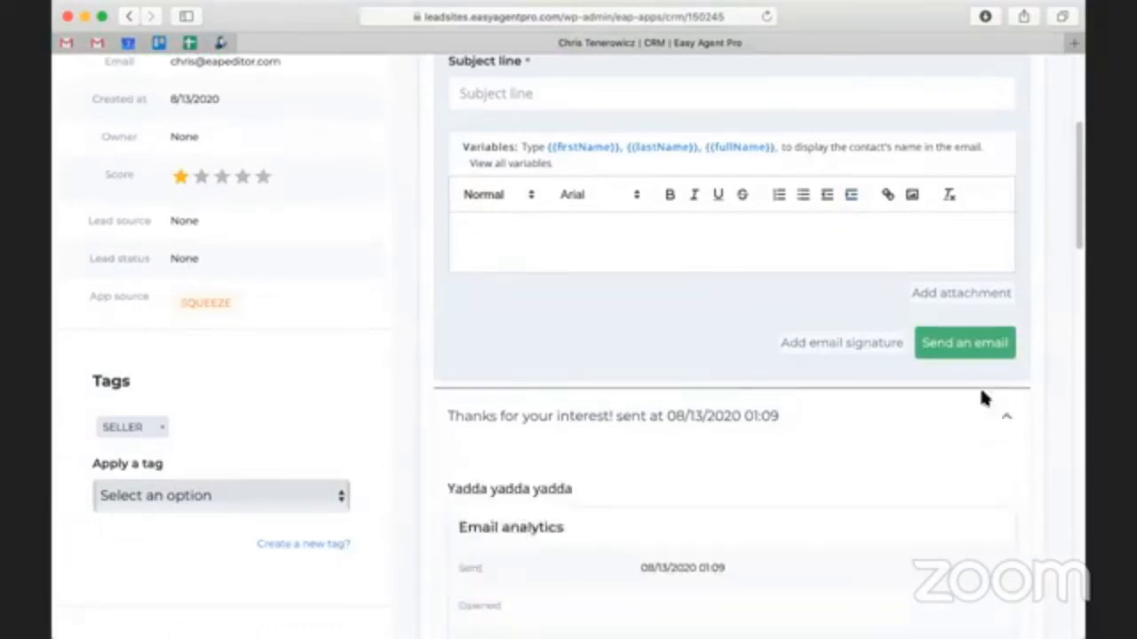
pyautogui.scroll(-3, 879, 381)
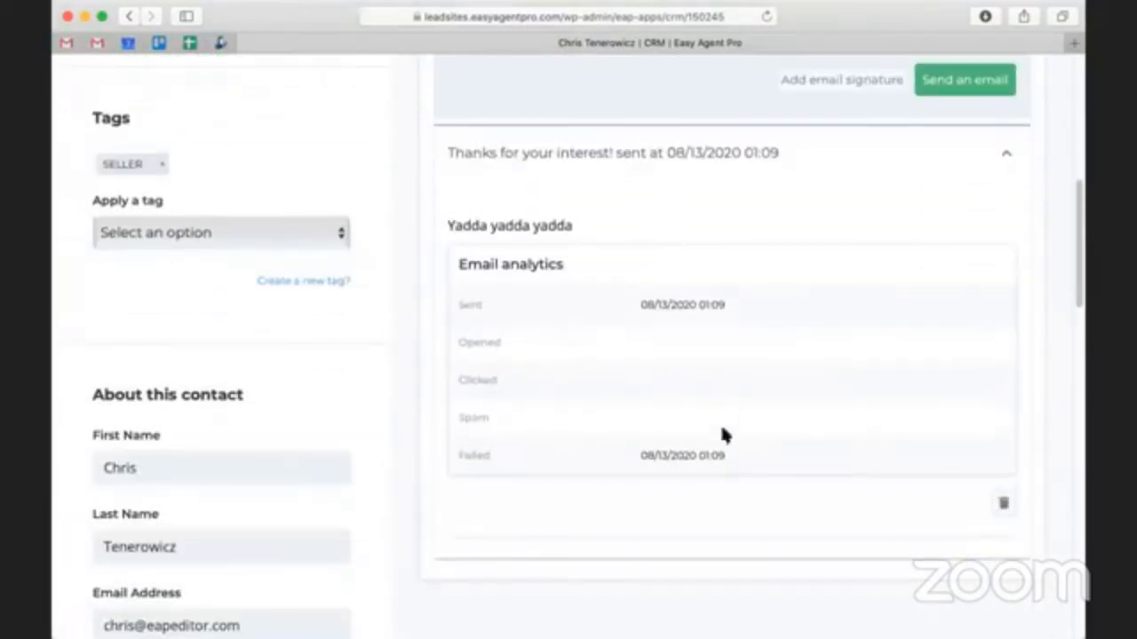
pyautogui.moveTo(728, 457); pyautogui.dragTo(643, 456)
pyautogui.click(640, 460)
pyautogui.scroll(4, 690, 444)
pyautogui.scroll(2, 706, 277)
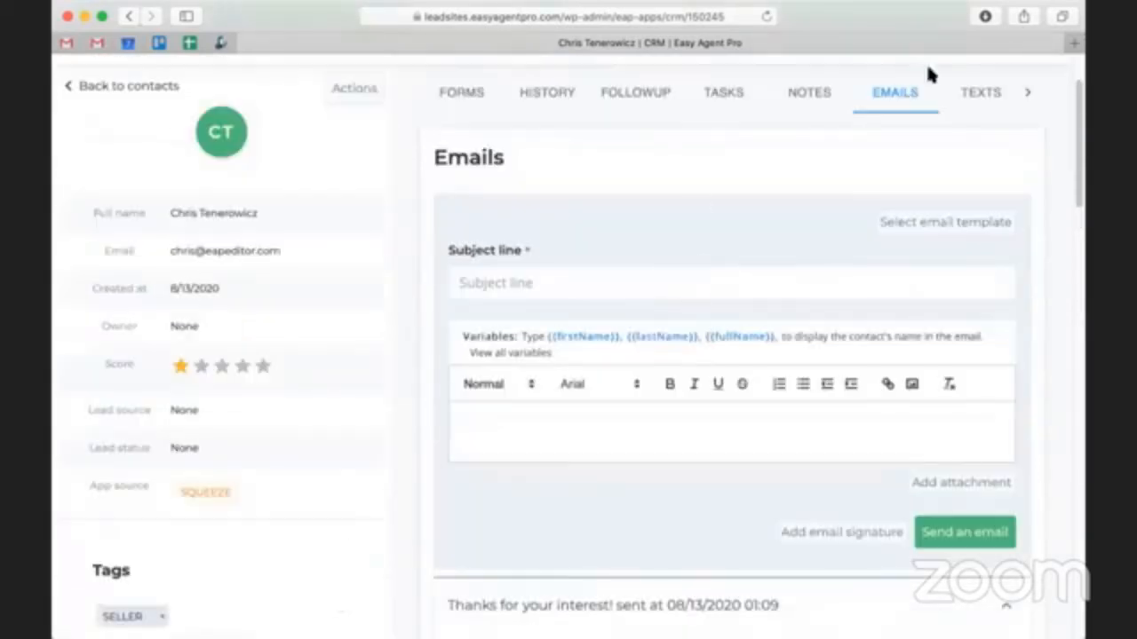
# - Check the test lead's campaign enrolment in "Home Selling Tips Summer Drip" and when its next step is scheduled
pyautogui.click(1030, 96)
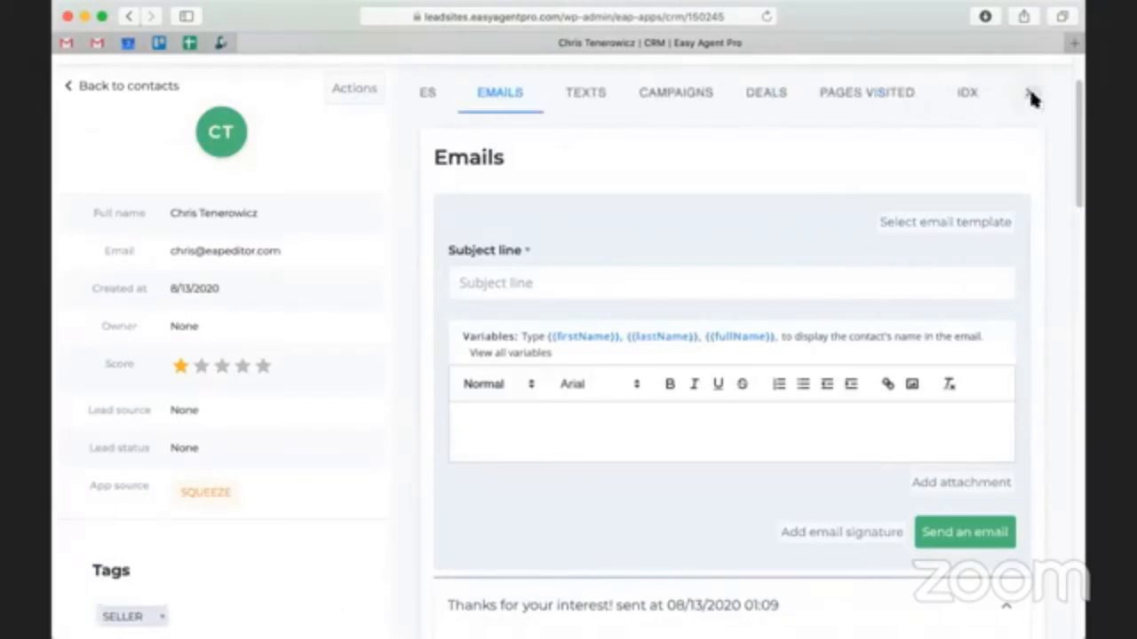
pyautogui.click(677, 98)
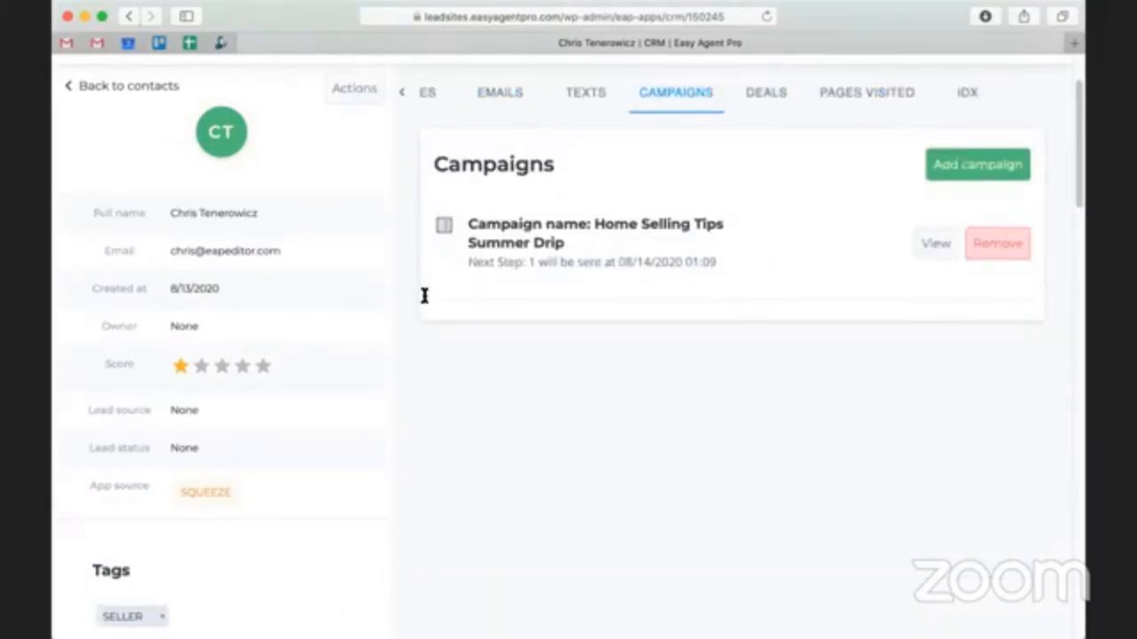
pyautogui.moveTo(423, 294); pyautogui.dragTo(454, 227)
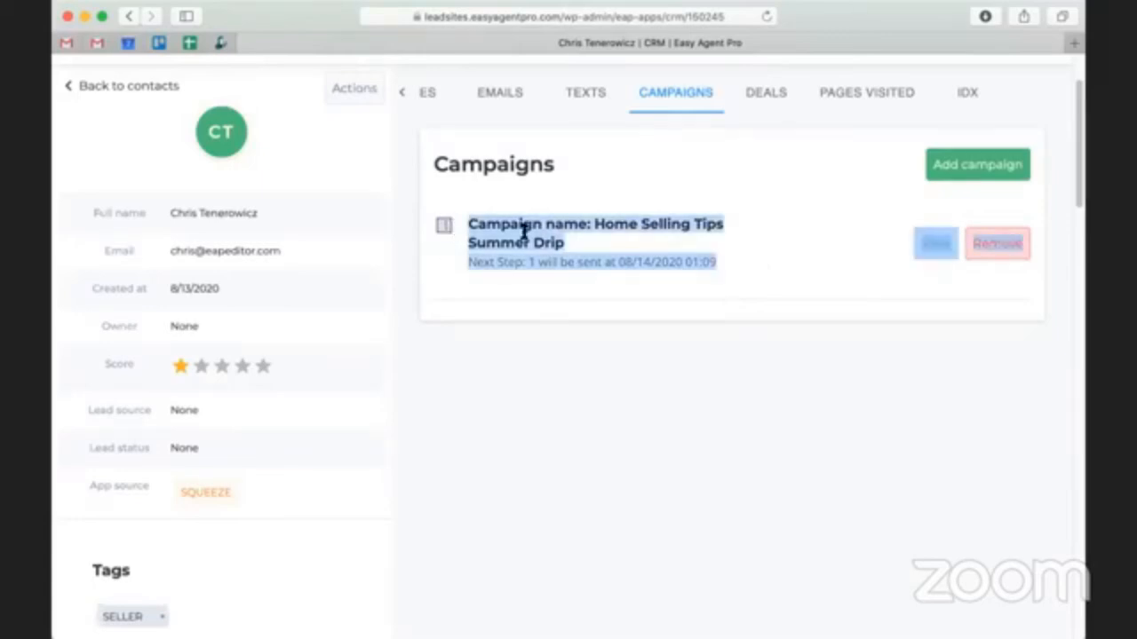
pyautogui.click(657, 267)
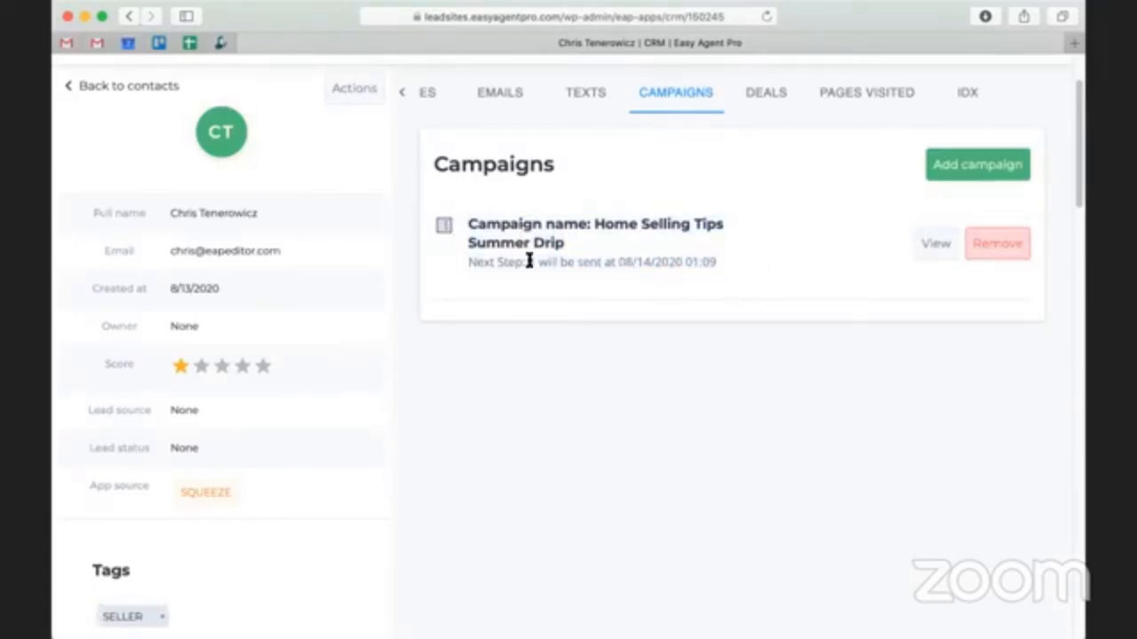
pyautogui.moveTo(528, 261); pyautogui.dragTo(724, 260)
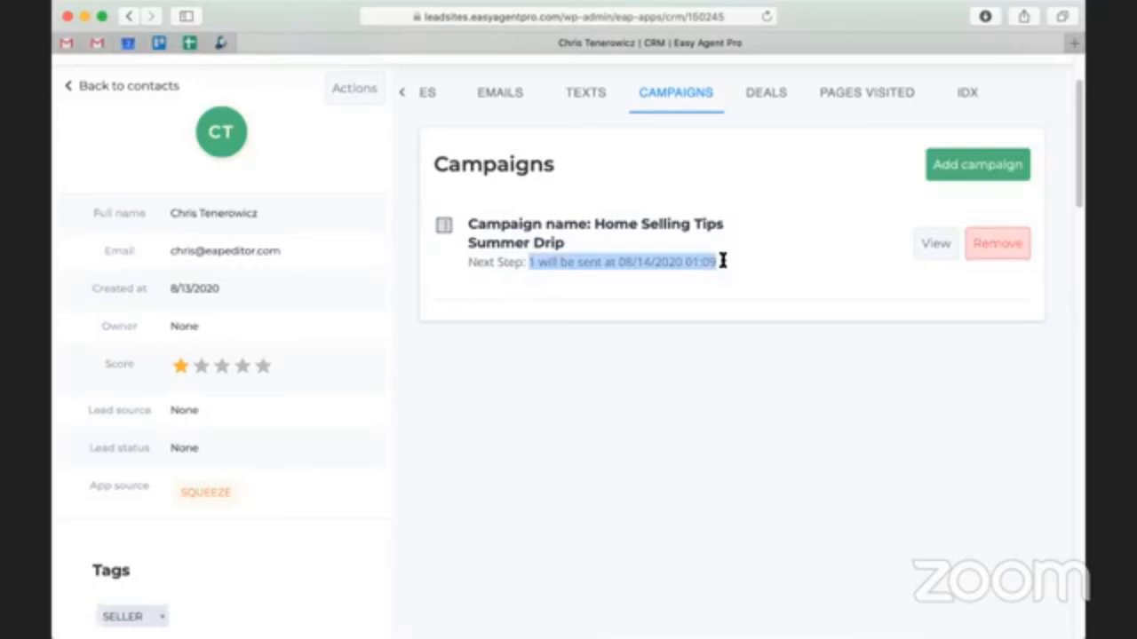
pyautogui.click(724, 263)
# - Go back to the emails section of the test lead's record
pyautogui.scroll(3, 774, 191)
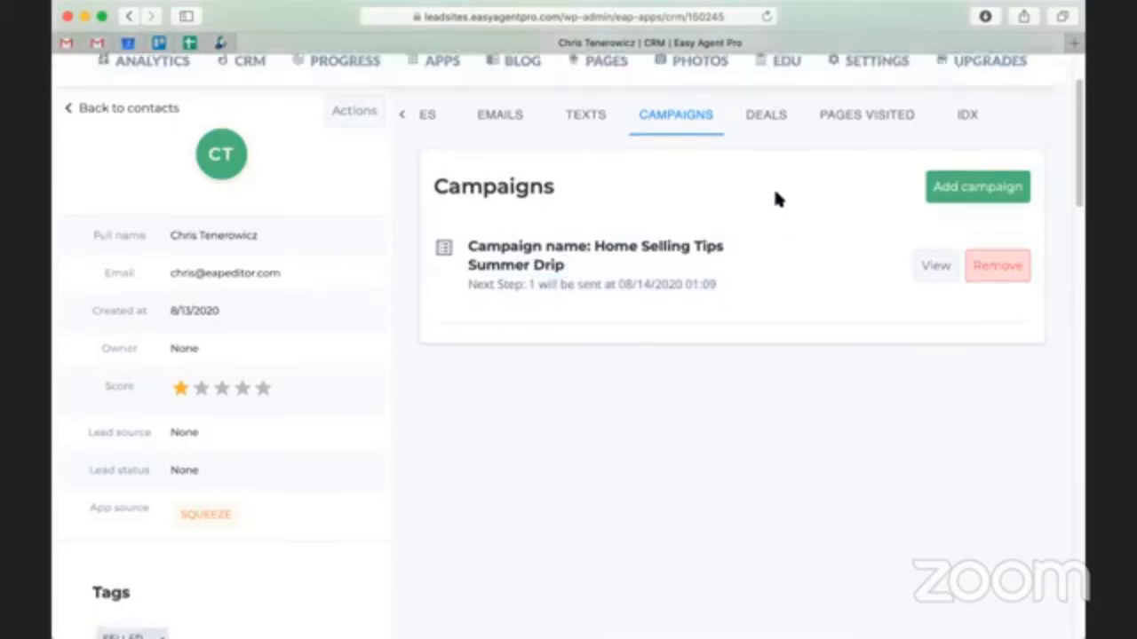
pyautogui.click(405, 196)
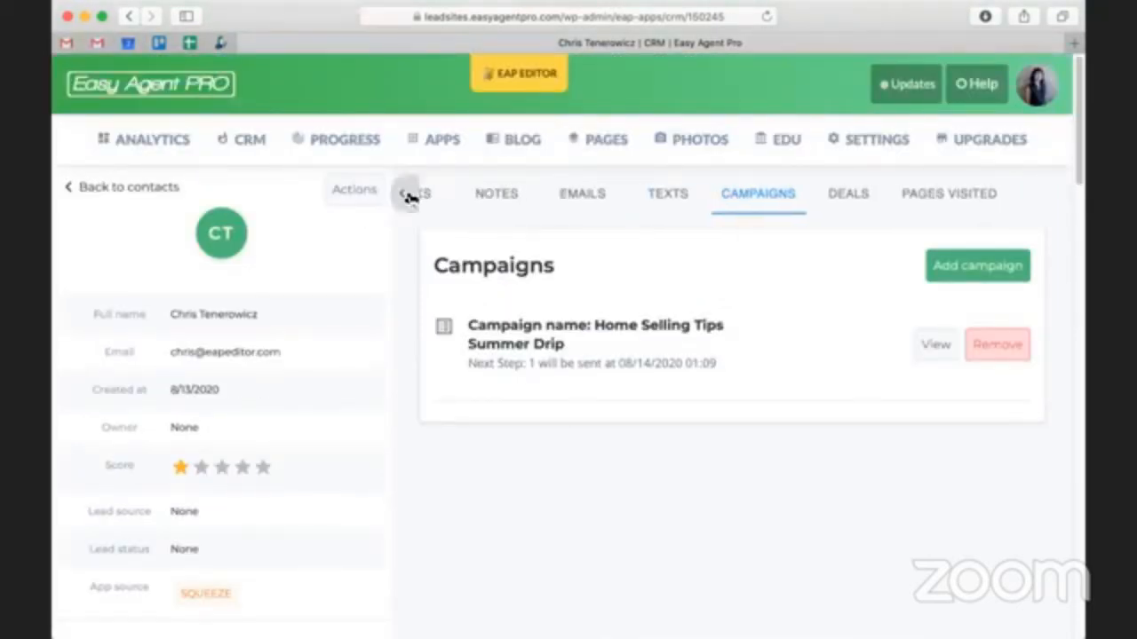
pyautogui.scroll(-1, 587, 414)
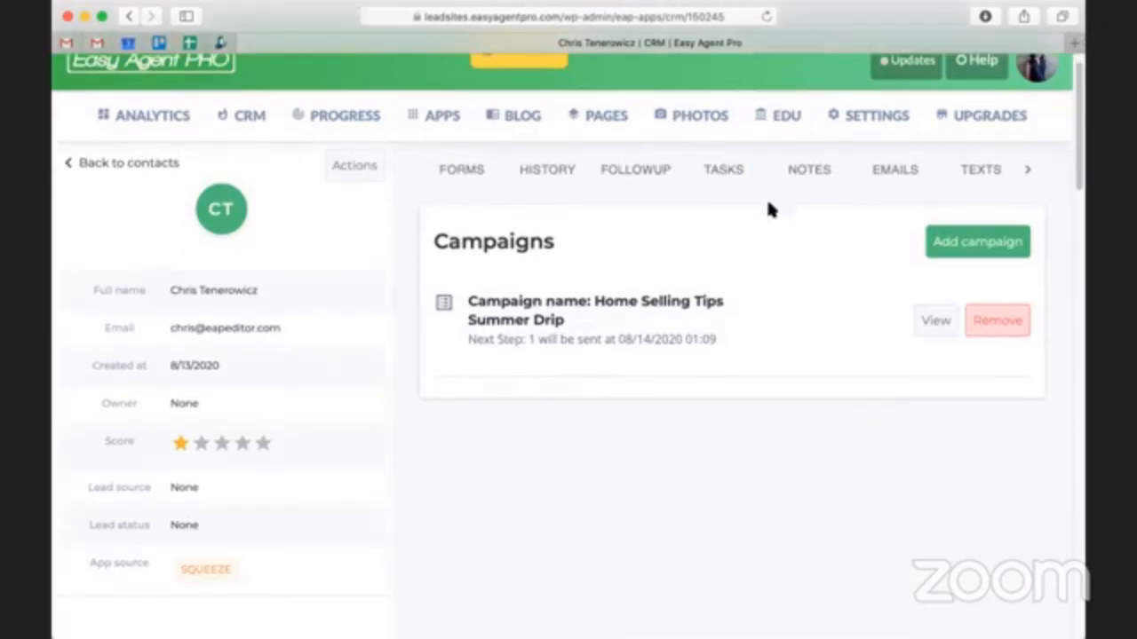
pyautogui.click(870, 174)
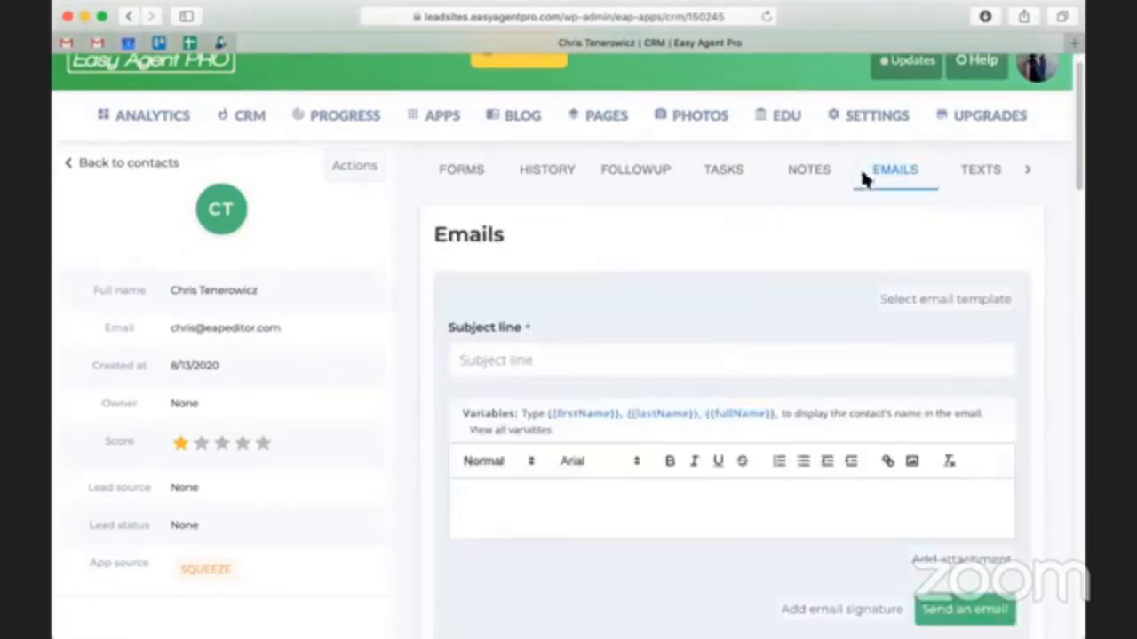
pyautogui.scroll(-5, 743, 348)
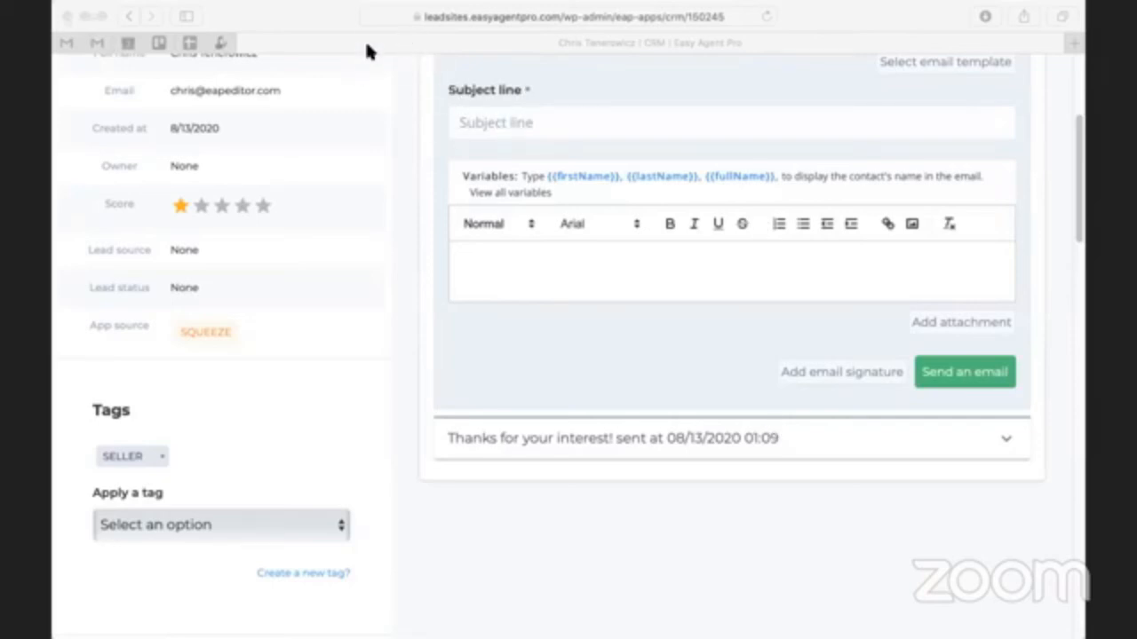
pyautogui.click(484, 367)
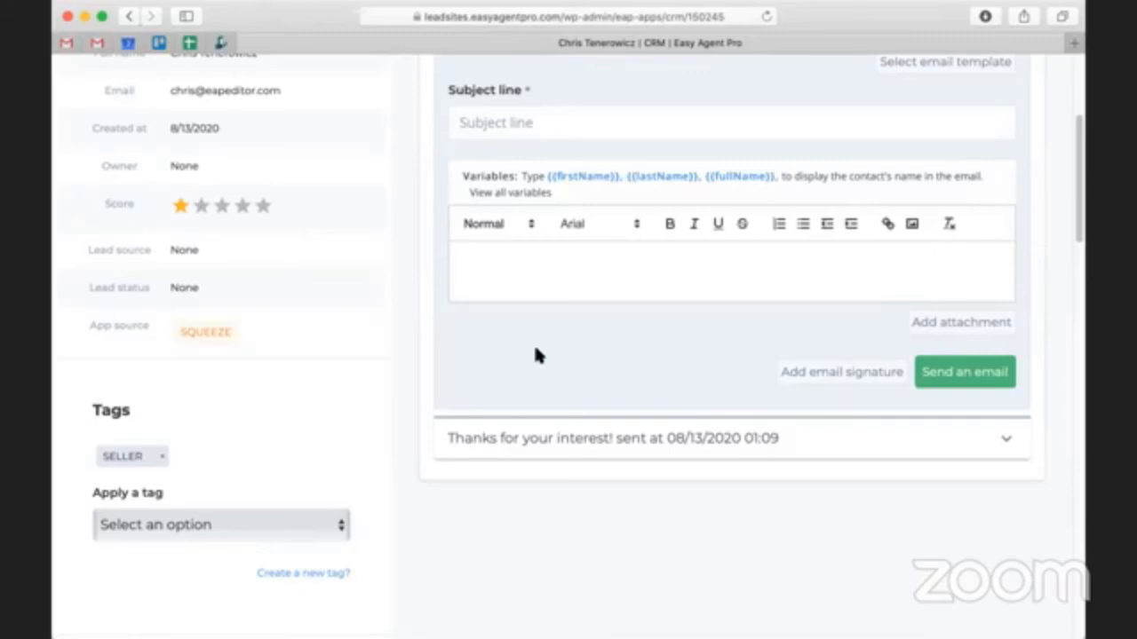
pyautogui.scroll(3, 489, 238)
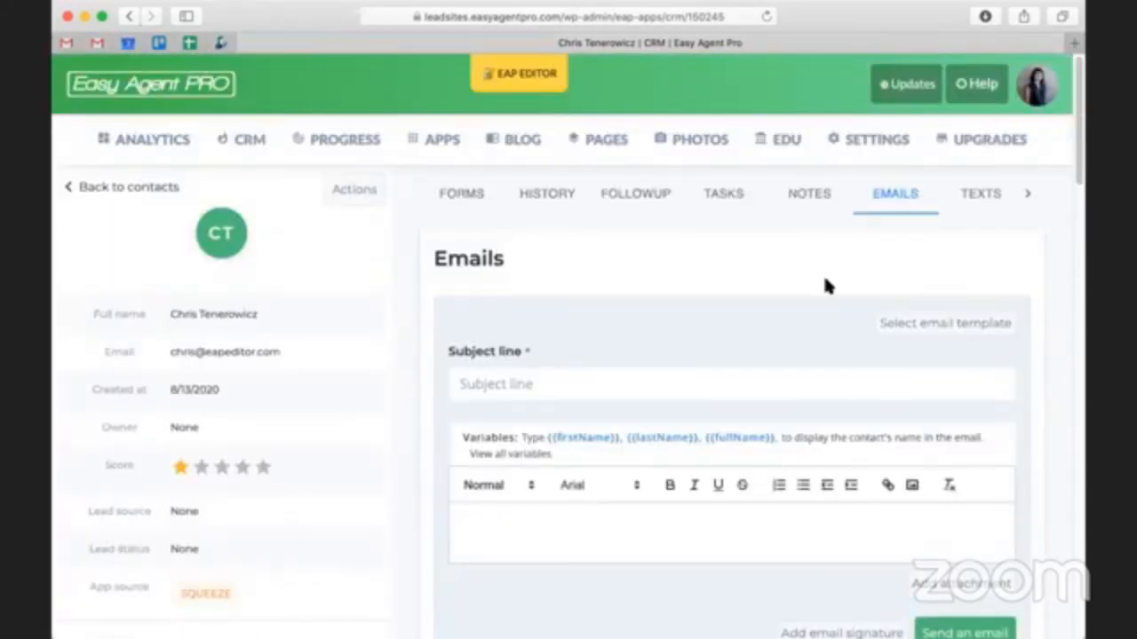
pyautogui.click(982, 350)
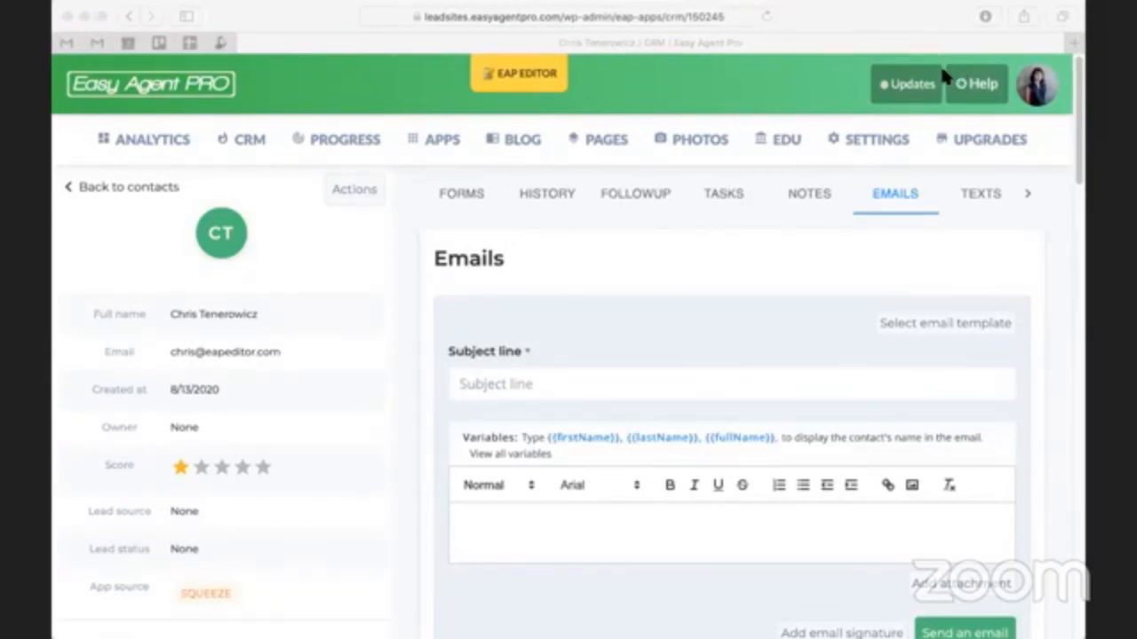
pyautogui.click(53, 297)
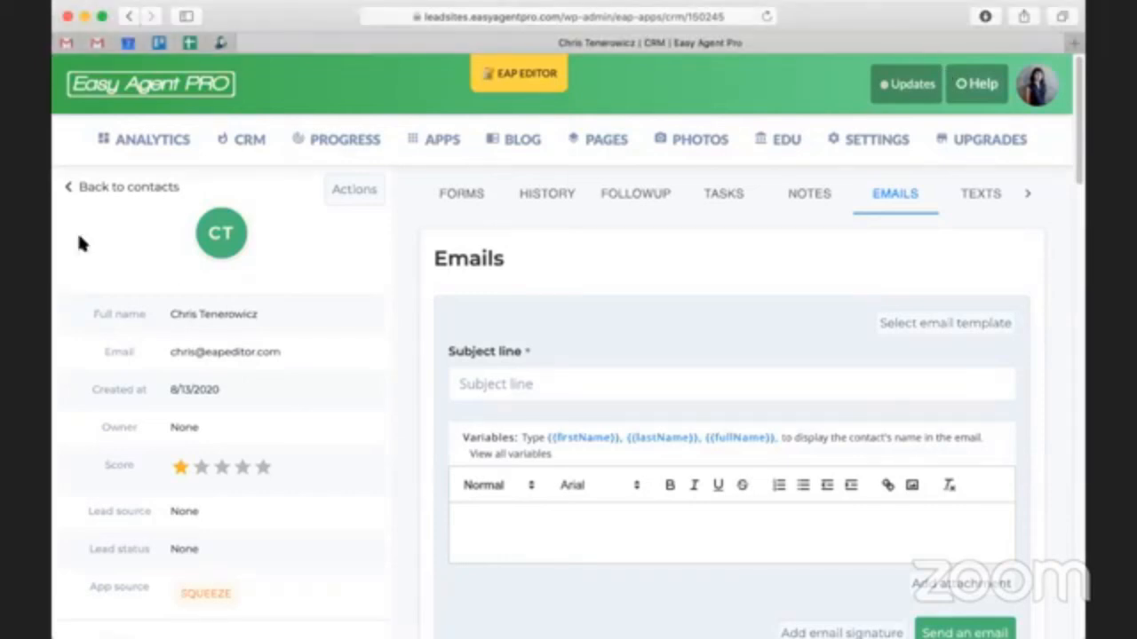
# - Leave the test lead's record and open the settings of the IDX app
pyautogui.click(151, 185)
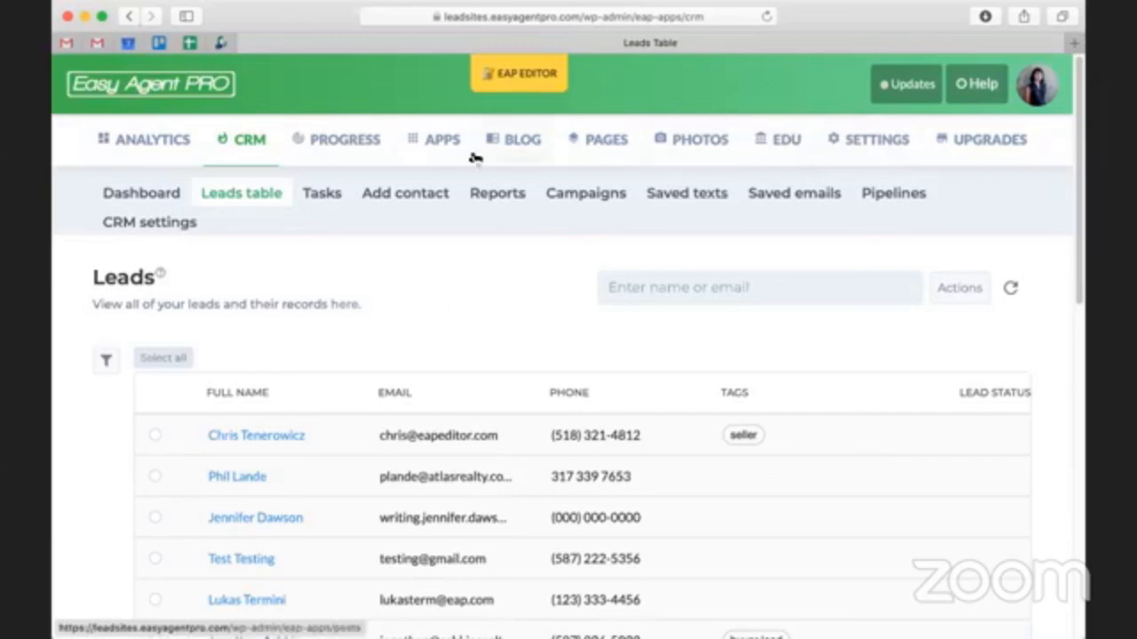
pyautogui.click(433, 147)
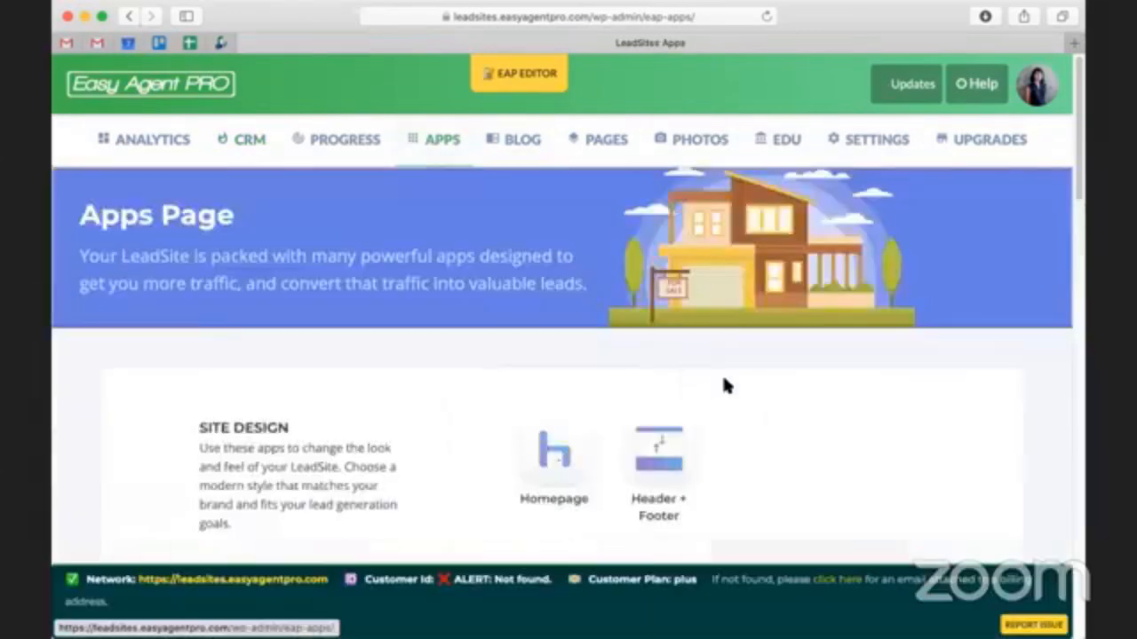
pyautogui.scroll(-10, 722, 384)
pyautogui.scroll(-3, 722, 384)
pyautogui.click(850, 151)
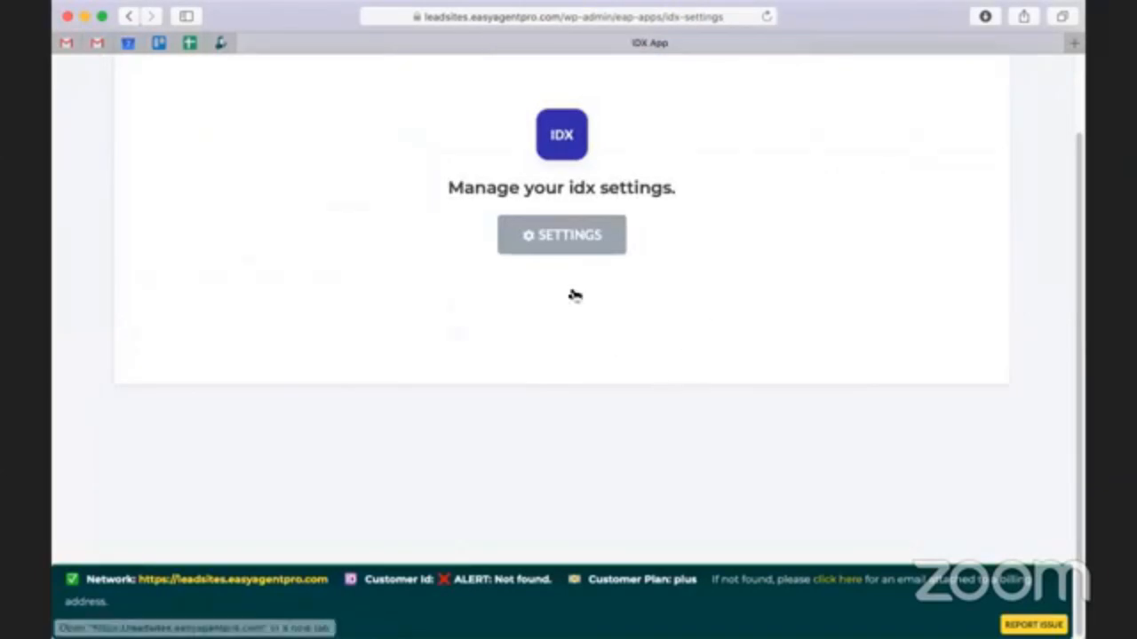
pyautogui.click(579, 238)
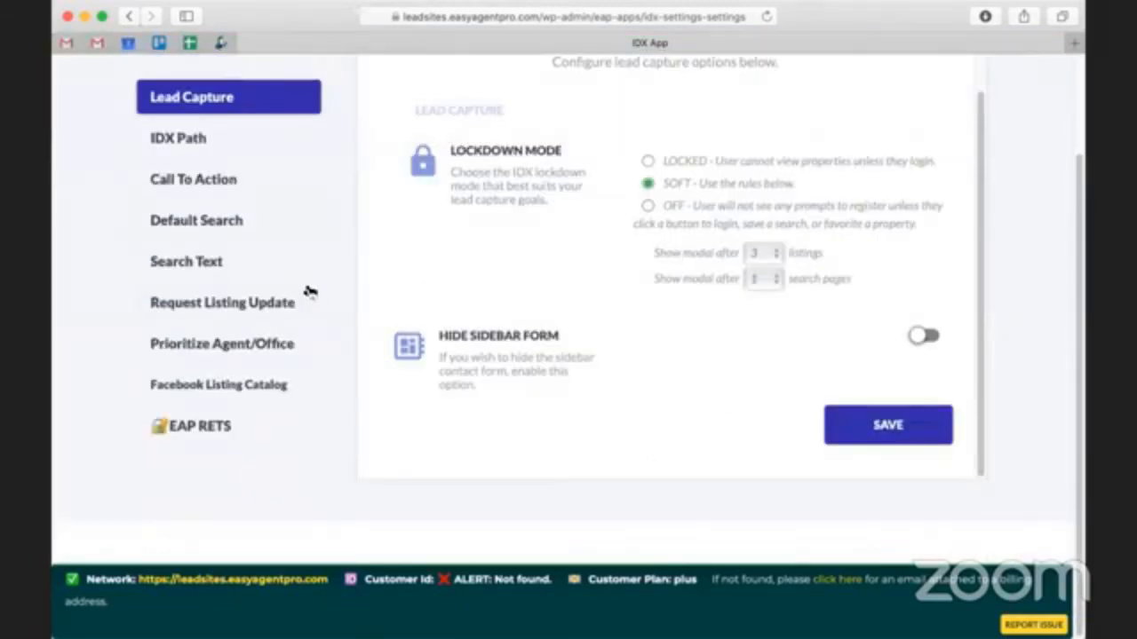
# - Review the paths available for IDX leads in the IDX Path settings, and close the selection without choosing one
pyautogui.scroll(1, 309, 290)
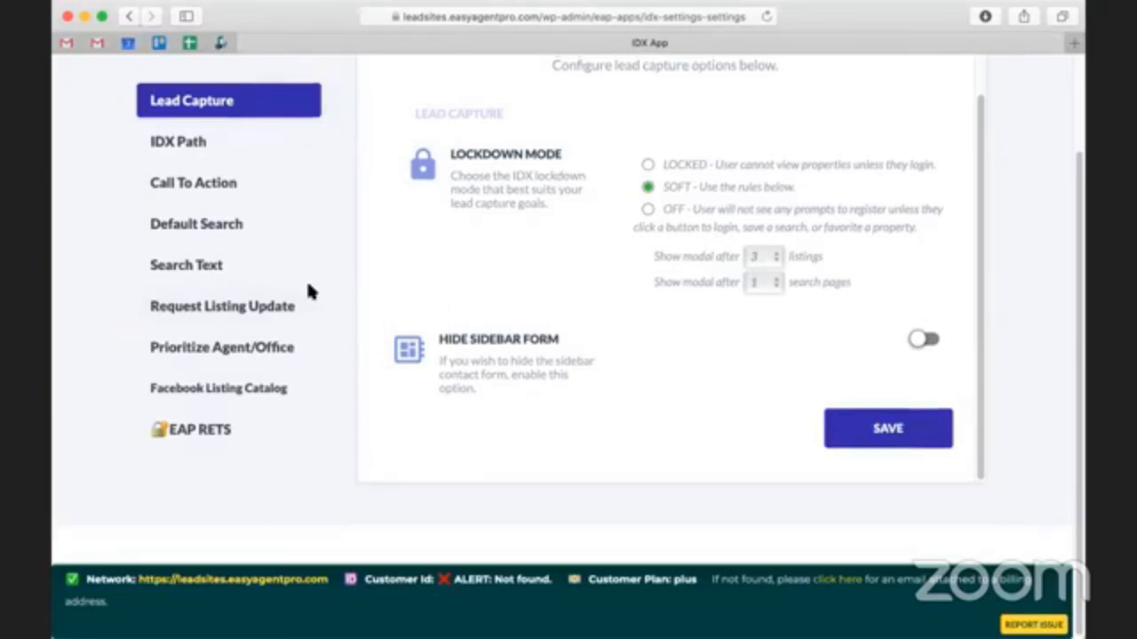
pyautogui.click(199, 144)
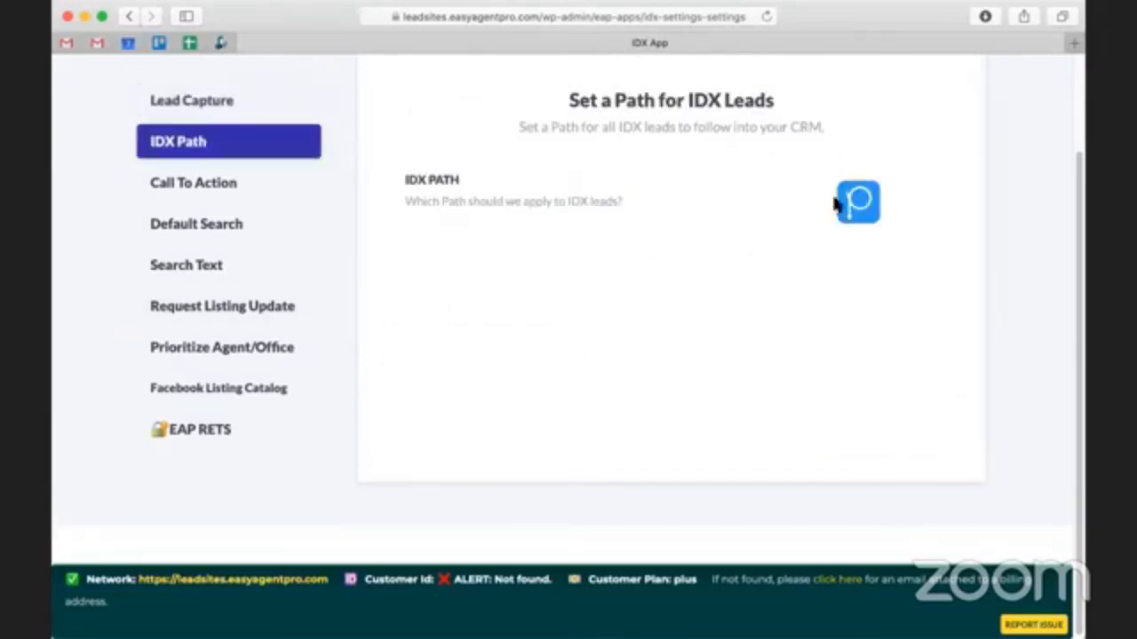
pyautogui.click(859, 208)
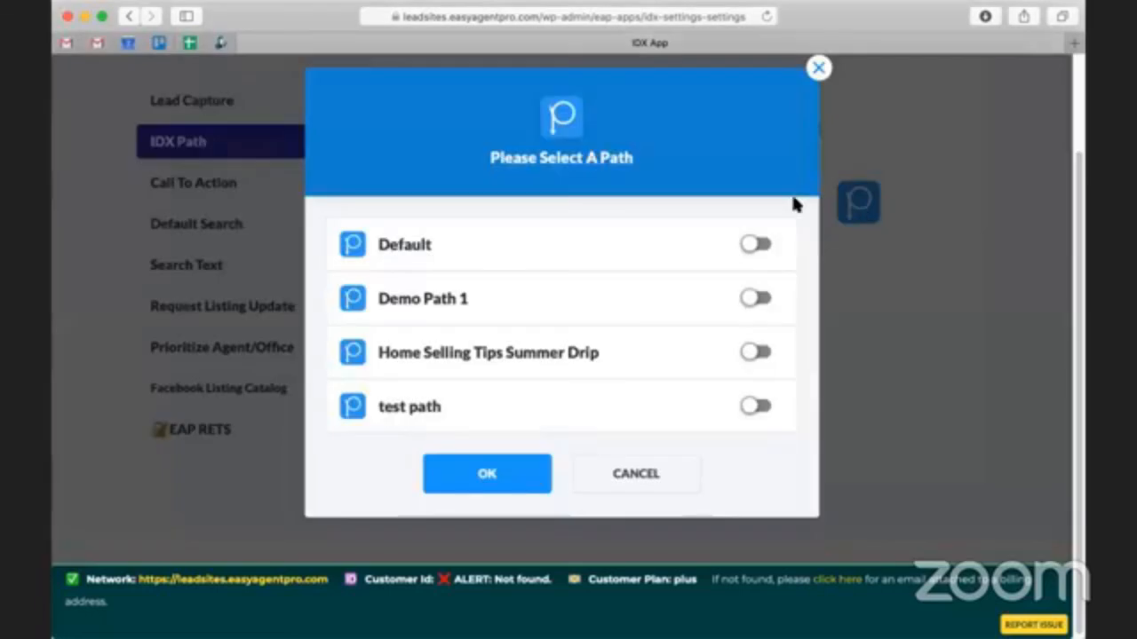
pyautogui.click(819, 69)
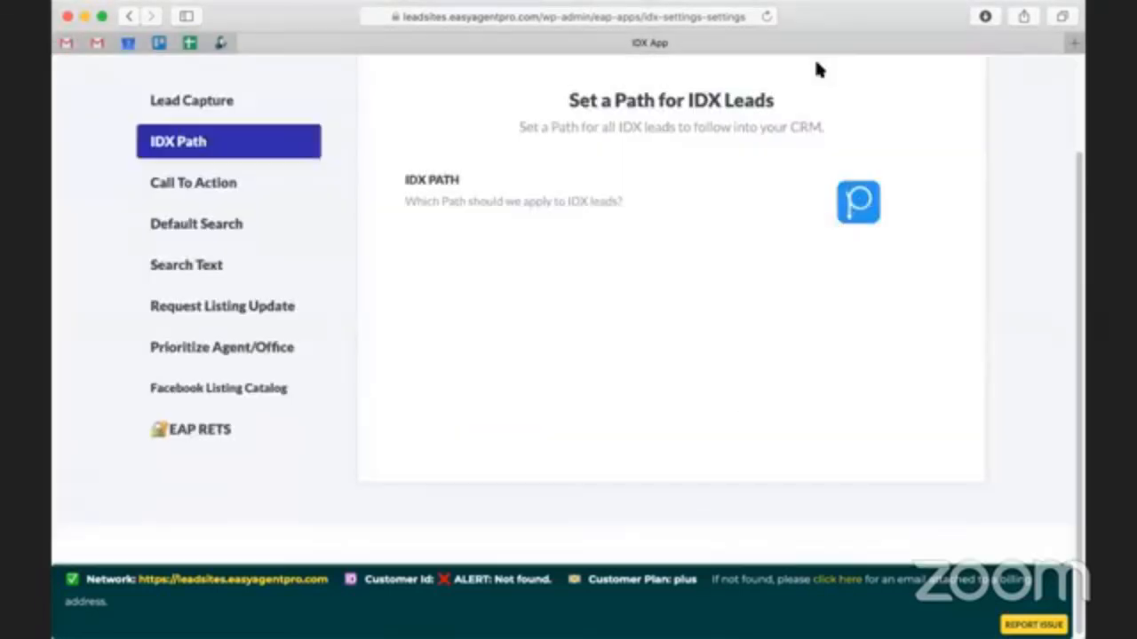
# - Leave the IDX app for the apps overview, and return to the CRM leads table
pyautogui.scroll(3, 524, 346)
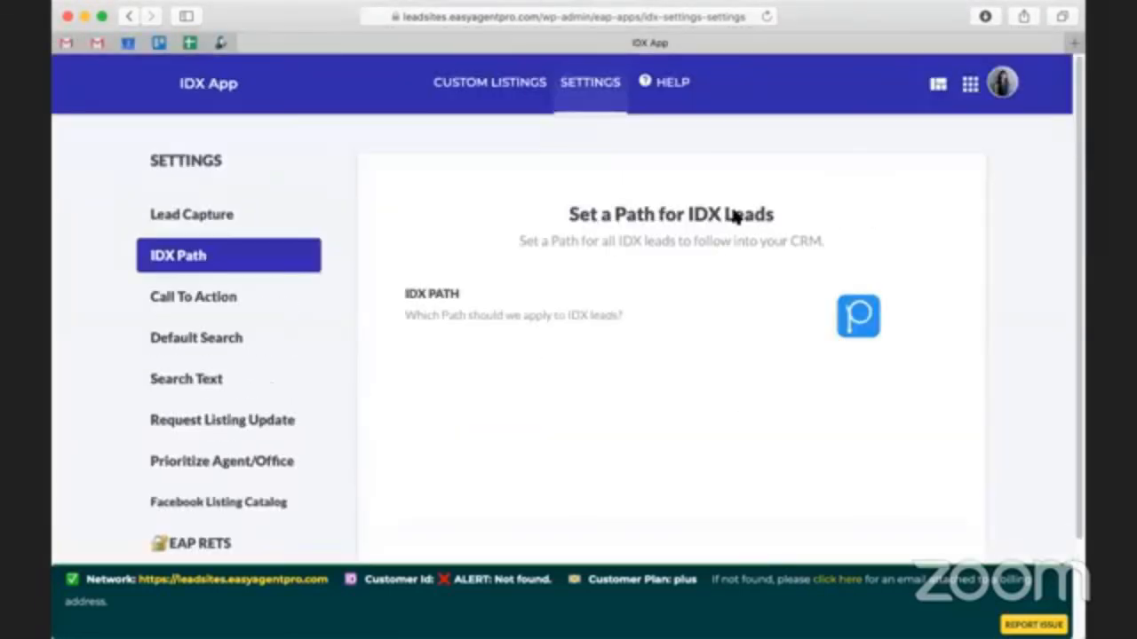
pyautogui.click(971, 99)
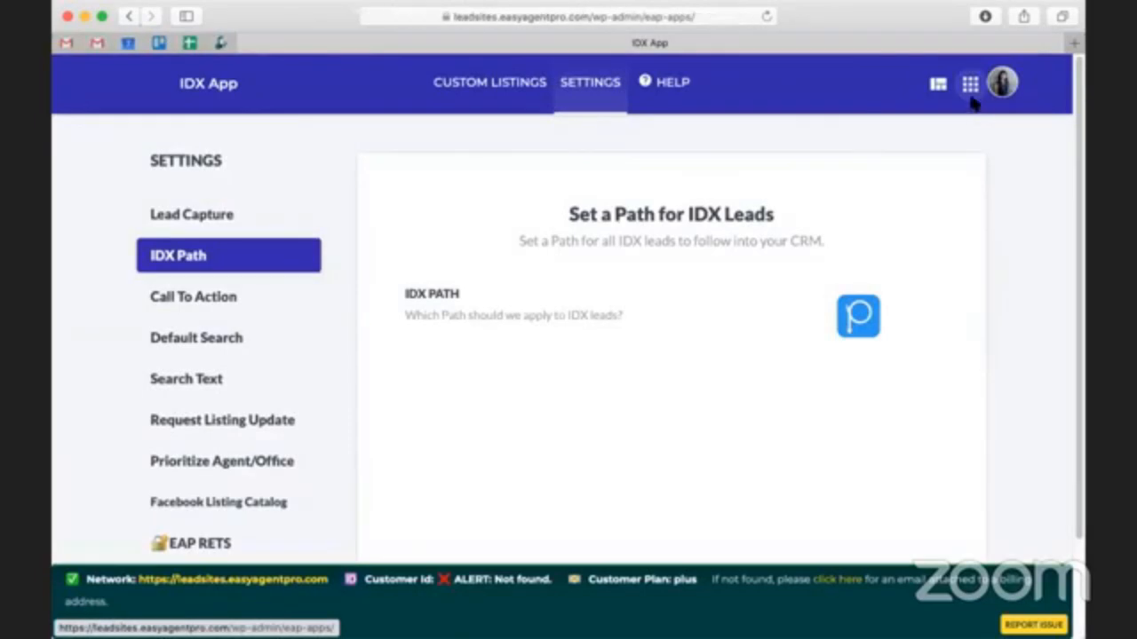
pyautogui.scroll(-1, 847, 384)
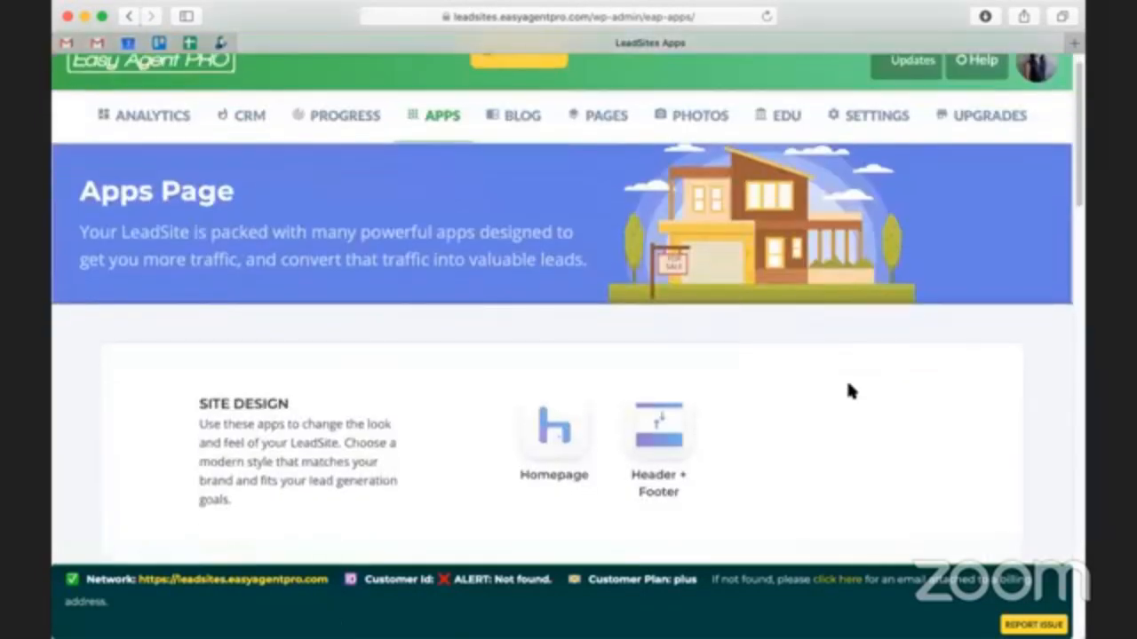
pyautogui.scroll(1, 848, 388)
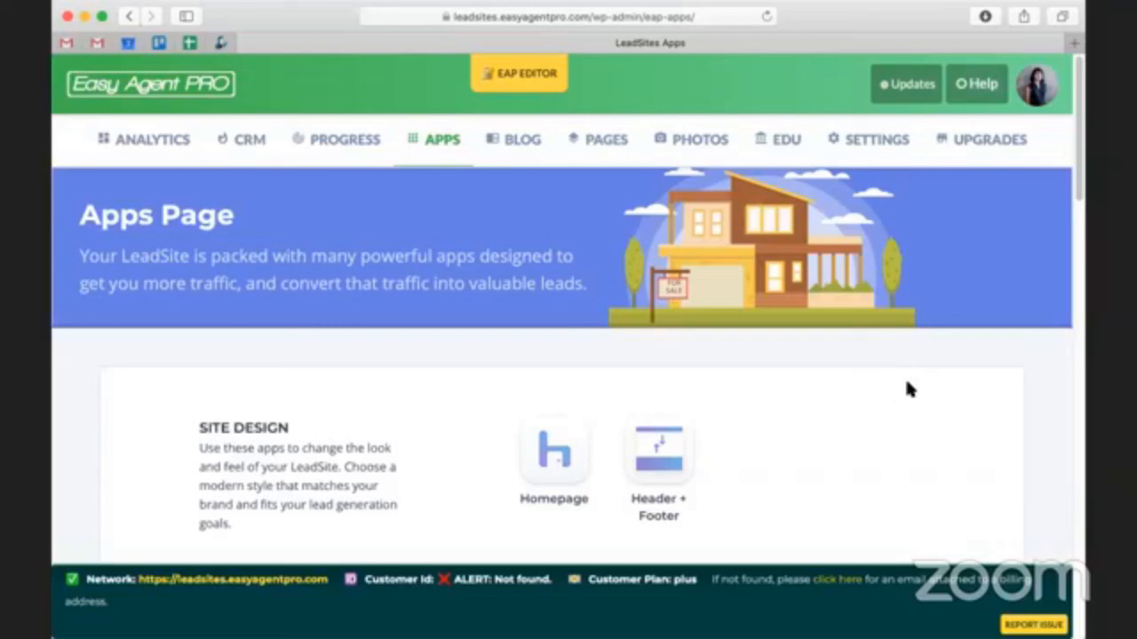
pyautogui.click(226, 141)
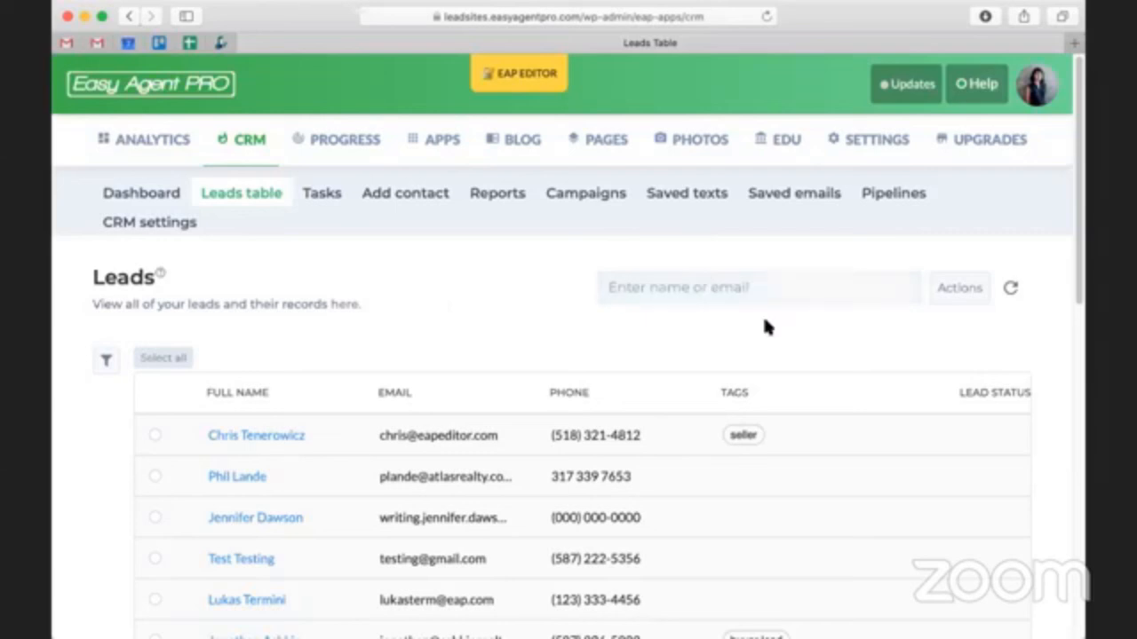
pyautogui.click(135, 428)
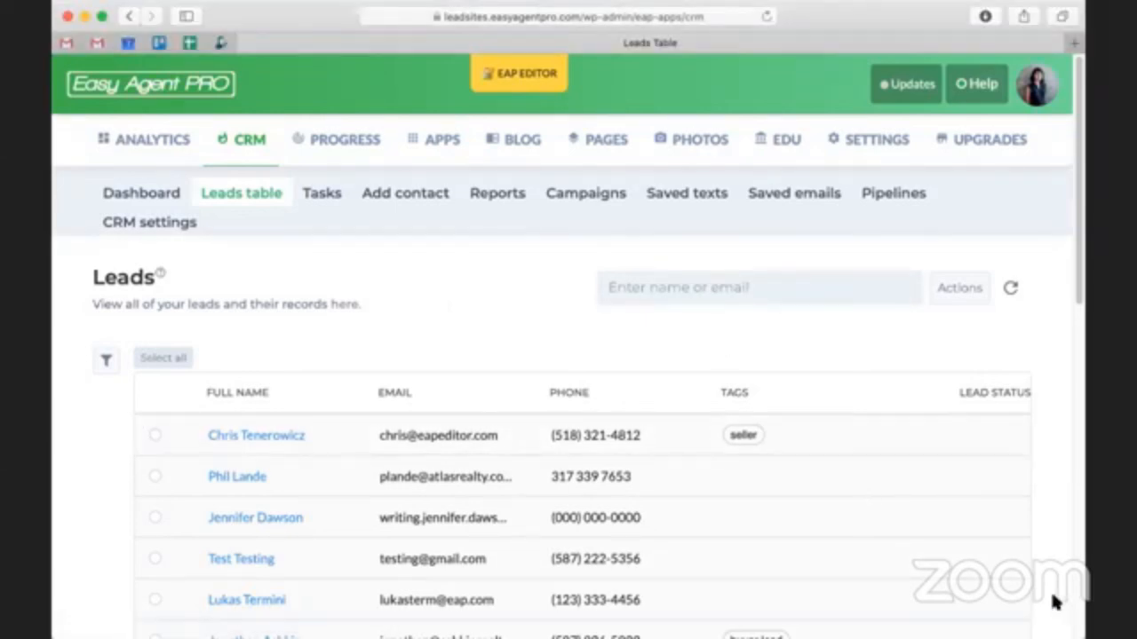